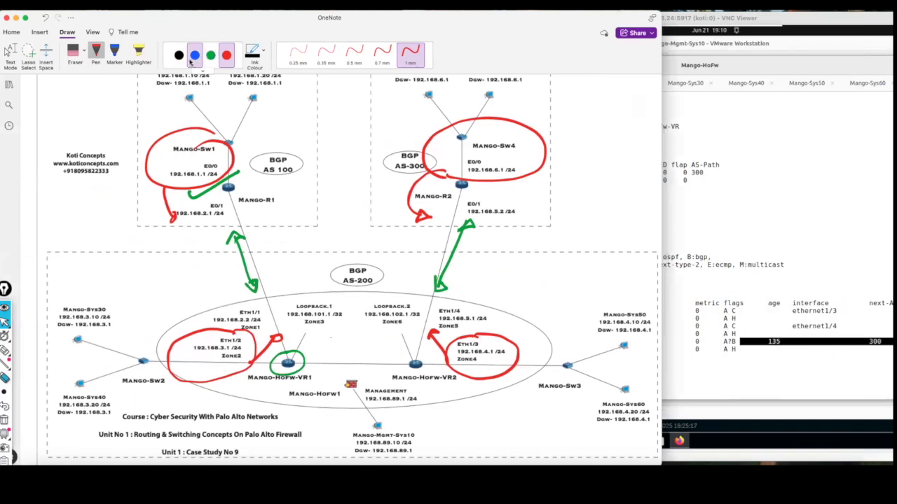
# Circle the Mango-Sw1 and Mango-Sw4 networks in black and trace the two-way path between them through both virtual routers.
pyautogui.click(178, 55)
pyautogui.moveTo(210, 129)
pyautogui.mouseDown()
pyautogui.moveTo(151, 133)
pyautogui.moveTo(189, 191)
pyautogui.moveTo(239, 137)
pyautogui.moveTo(201, 132)
pyautogui.mouseUp()
pyautogui.moveTo(202, 184)
pyautogui.mouseDown()
pyautogui.moveTo(200, 216)
pyautogui.moveTo(272, 351)
pyautogui.moveTo(397, 365)
pyautogui.moveTo(423, 334)
pyautogui.moveTo(477, 192)
pyautogui.moveTo(471, 109)
pyautogui.moveTo(443, 144)
pyautogui.mouseUp()
pyautogui.moveTo(459, 185)
pyautogui.mouseDown()
pyautogui.moveTo(457, 245)
pyautogui.moveTo(434, 329)
pyautogui.moveTo(345, 379)
pyautogui.moveTo(258, 323)
pyautogui.moveTo(214, 169)
pyautogui.mouseUp()
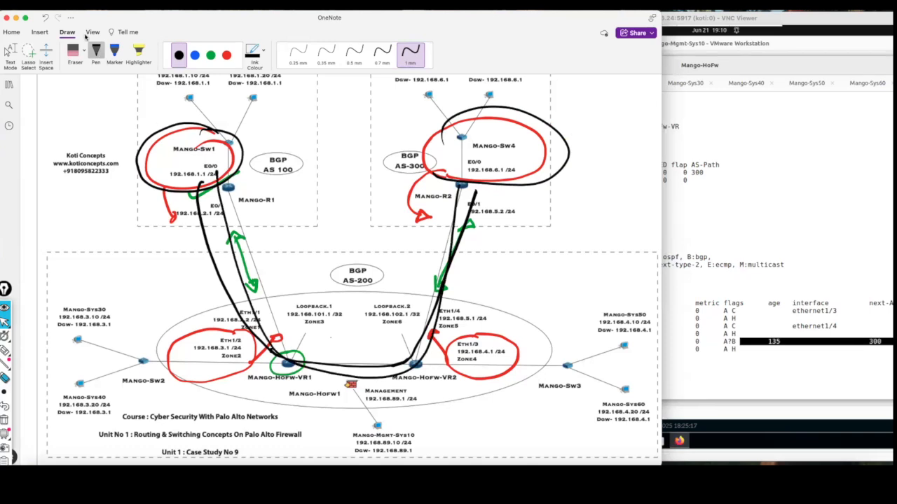
# Undo the black circles and path strokes, plus the earlier red arrow beside Eth1/3.
pyautogui.click(49, 20)
pyautogui.click(49, 20)
pyautogui.click(49, 20)
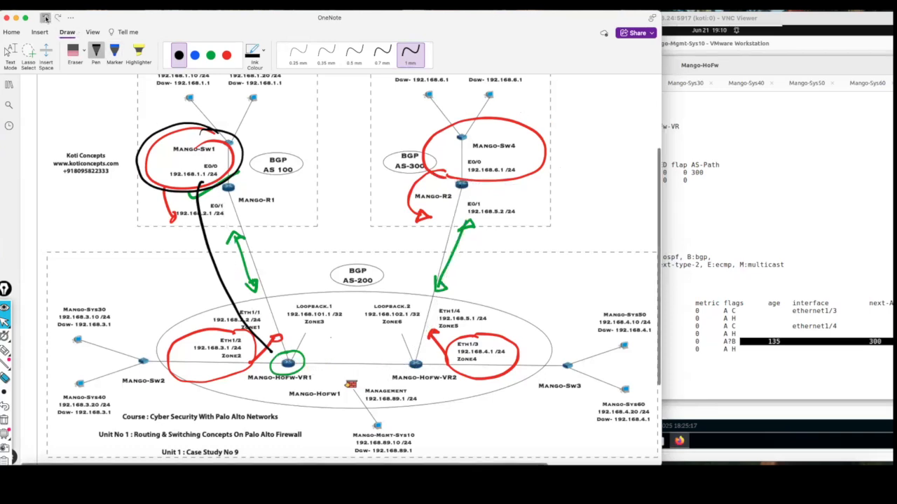
pyautogui.click(49, 20)
pyautogui.click(49, 20)
pyautogui.click(49, 19)
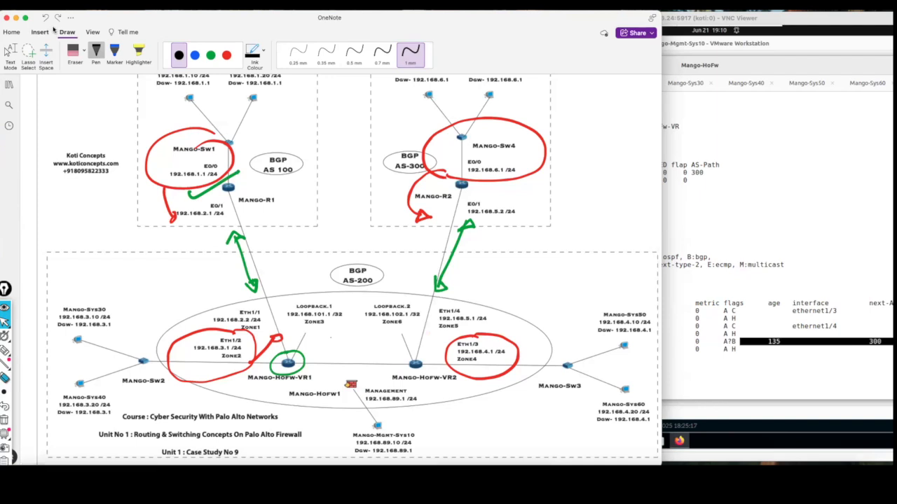
# Erase the green circle around Mango-HoFw-VR1 and the red circle and arrow at the Eth1/2 network.
pyautogui.click(83, 53)
pyautogui.click(101, 104)
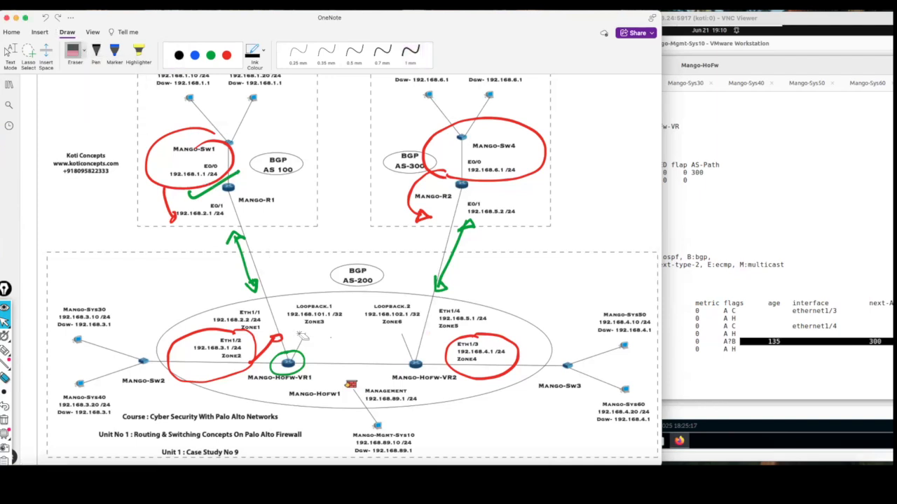
pyautogui.click(303, 355)
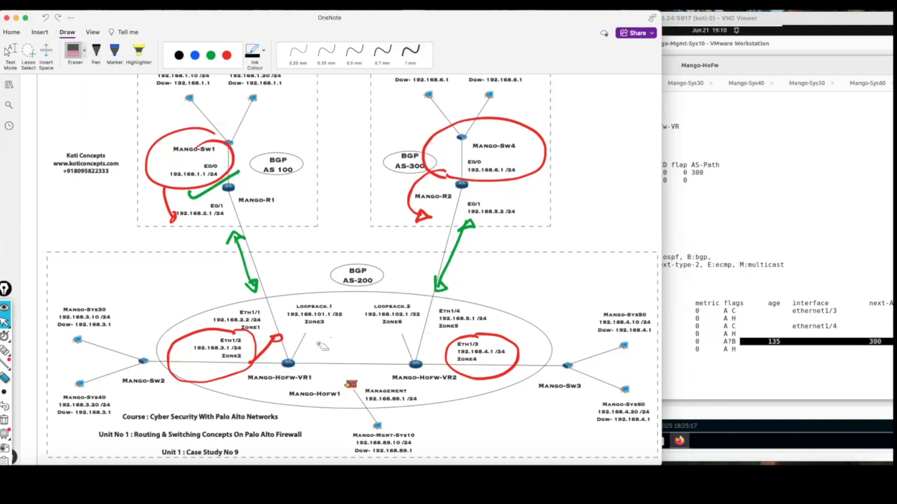
pyautogui.click(275, 346)
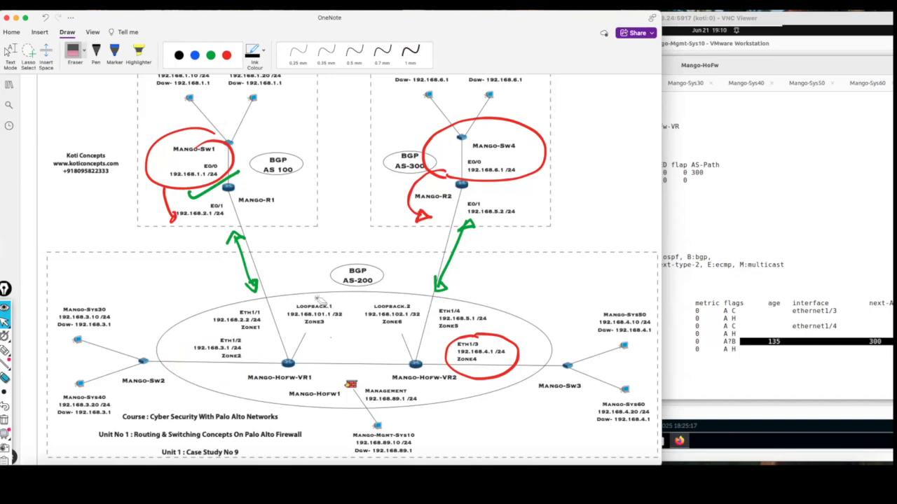
# Draw a 1 mm green line between Mango-HoFw-VR1 and Mango-HoFw-VR2.
pyautogui.click(210, 55)
pyautogui.click(411, 52)
pyautogui.moveTo(322, 354); pyautogui.dragTo(380, 360)
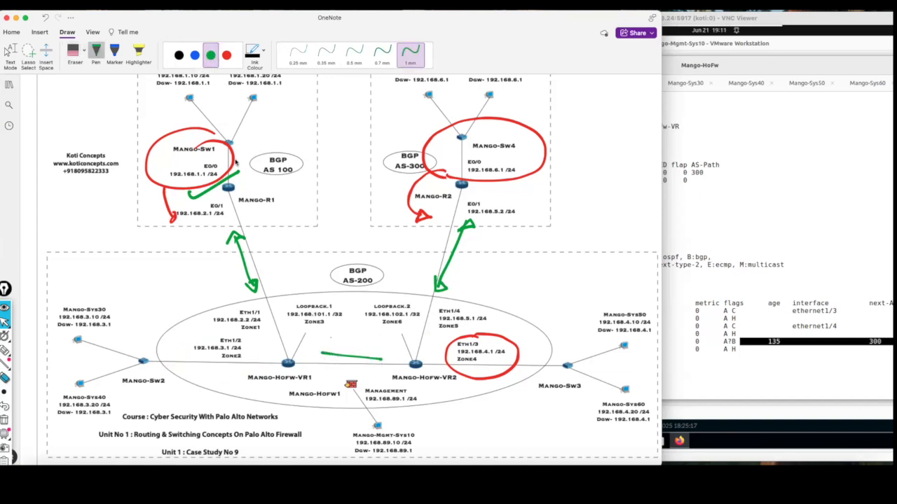
# Circle the Eth1/2 network in red with an arrow to Mango-HoFw-VR1, and add a red stroke from the Eth1/3 circle toward Mango-HoFw-VR2.
pyautogui.click(226, 56)
pyautogui.moveTo(189, 326)
pyautogui.mouseDown()
pyautogui.moveTo(165, 381)
pyautogui.moveTo(211, 331)
pyautogui.mouseUp()
pyautogui.moveTo(231, 366); pyautogui.dragTo(269, 364)
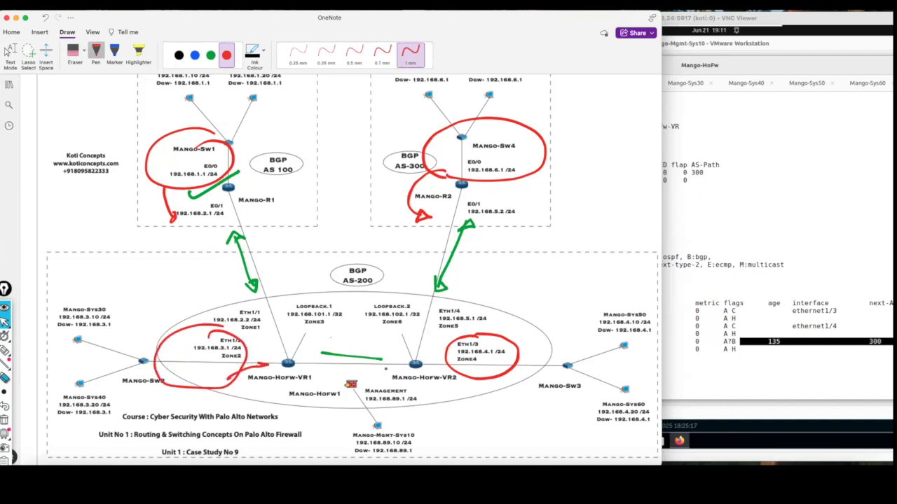
pyautogui.moveTo(456, 361); pyautogui.dragTo(438, 357)
# Draw red arrows from both virtual routers toward their loopbacks, circle Loopback.1 and Loopback.2, and join the two circles with a curve.
pyautogui.moveTo(307, 357); pyautogui.dragTo(308, 353)
pyautogui.moveTo(403, 366); pyautogui.dragTo(394, 353)
pyautogui.moveTo(299, 328)
pyautogui.mouseDown()
pyautogui.moveTo(339, 324)
pyautogui.moveTo(297, 300)
pyautogui.moveTo(292, 324)
pyautogui.mouseUp()
pyautogui.moveTo(407, 302)
pyautogui.mouseDown()
pyautogui.moveTo(383, 298)
pyautogui.moveTo(368, 326)
pyautogui.moveTo(420, 319)
pyautogui.moveTo(369, 305)
pyautogui.mouseUp()
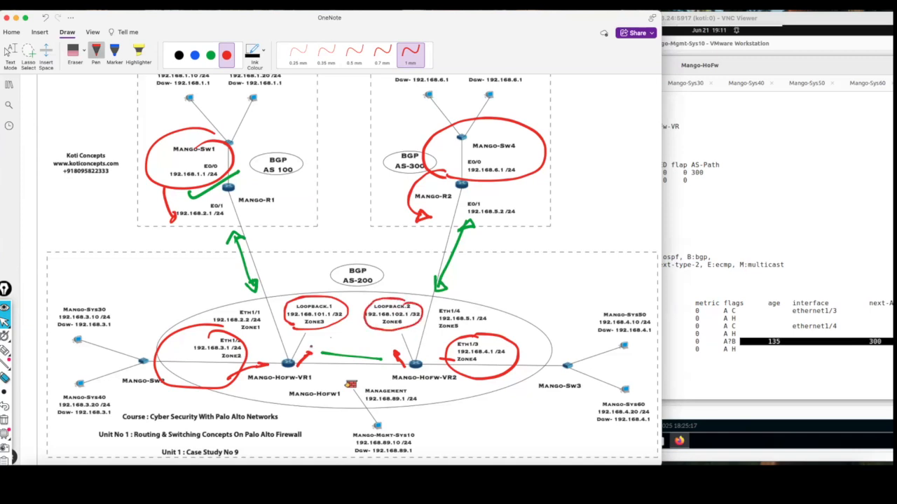
pyautogui.moveTo(331, 334); pyautogui.dragTo(366, 330)
# Erase the red loopback circles, arrows and joining curve, along with the green line between the virtual routers.
pyautogui.click(73, 51)
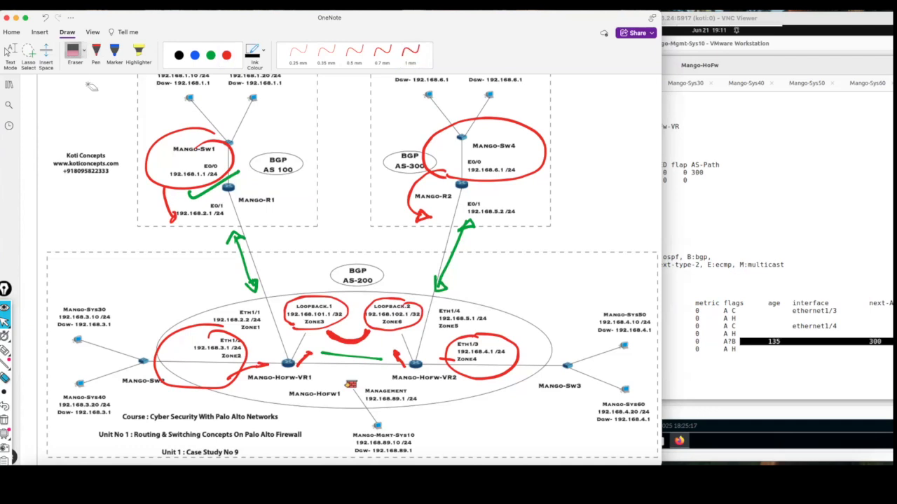
pyautogui.moveTo(365, 332)
pyautogui.mouseDown()
pyautogui.moveTo(341, 306)
pyautogui.moveTo(385, 321)
pyautogui.moveTo(354, 361)
pyautogui.moveTo(313, 356)
pyautogui.moveTo(401, 358)
pyautogui.moveTo(306, 362)
pyautogui.mouseUp()
# Mark the loopback connections of both virtual routers with green strokes and draw a green link between Loopback.1 and Loopback.2.
pyautogui.click(226, 55)
pyautogui.moveTo(335, 25); pyautogui.dragTo(248, 25)
pyautogui.click(122, 55)
pyautogui.moveTo(208, 365); pyautogui.dragTo(227, 353)
pyautogui.moveTo(318, 366); pyautogui.dragTo(307, 356)
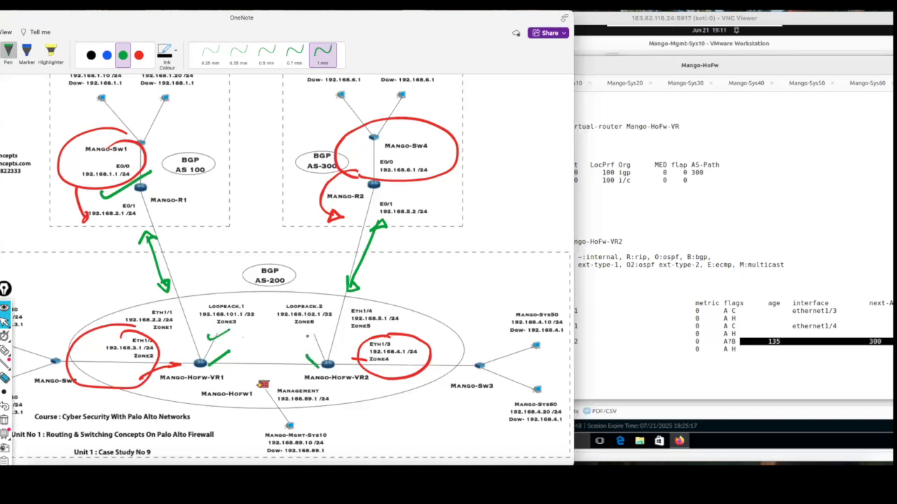
pyautogui.moveTo(246, 331); pyautogui.dragTo(285, 327)
# Erase the green marks around the loopbacks and virtual routers.
pyautogui.moveTo(75, 22); pyautogui.dragTo(156, 22)
pyautogui.click(66, 51)
pyautogui.moveTo(359, 326)
pyautogui.mouseDown()
pyautogui.moveTo(330, 337)
pyautogui.moveTo(312, 361)
pyautogui.moveTo(392, 335)
pyautogui.moveTo(378, 338)
pyautogui.mouseUp()
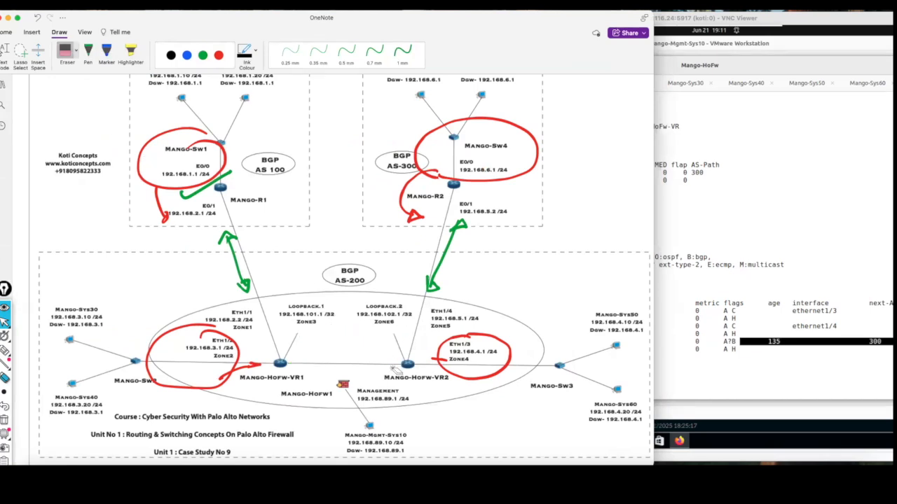
# Place the OneNote diagram beside the VNC Viewer and switch the remote desktop to the Mango-Mgmt-Sys10 VMware Workstation window.
pyautogui.moveTo(383, 28); pyautogui.dragTo(196, 25)
pyautogui.moveTo(313, 19)
pyautogui.mouseDown()
pyautogui.moveTo(342, 19)
pyautogui.moveTo(313, 22)
pyautogui.mouseUp()
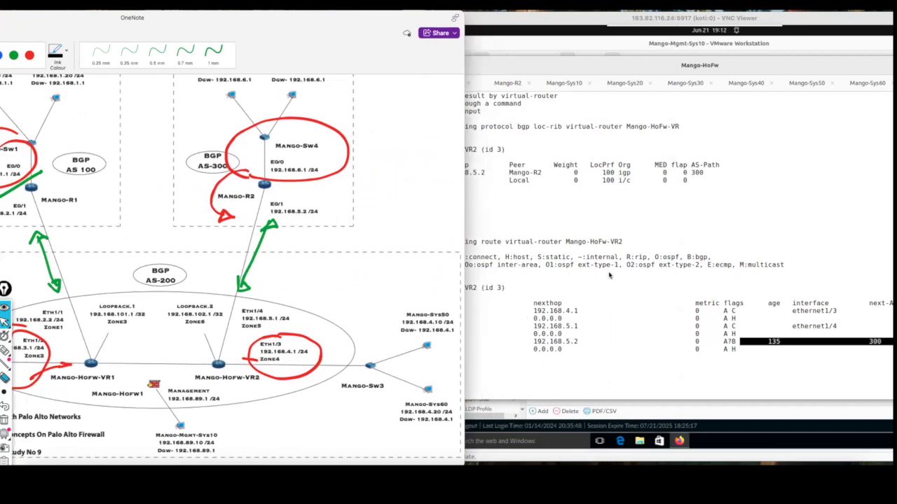
pyautogui.click(545, 30)
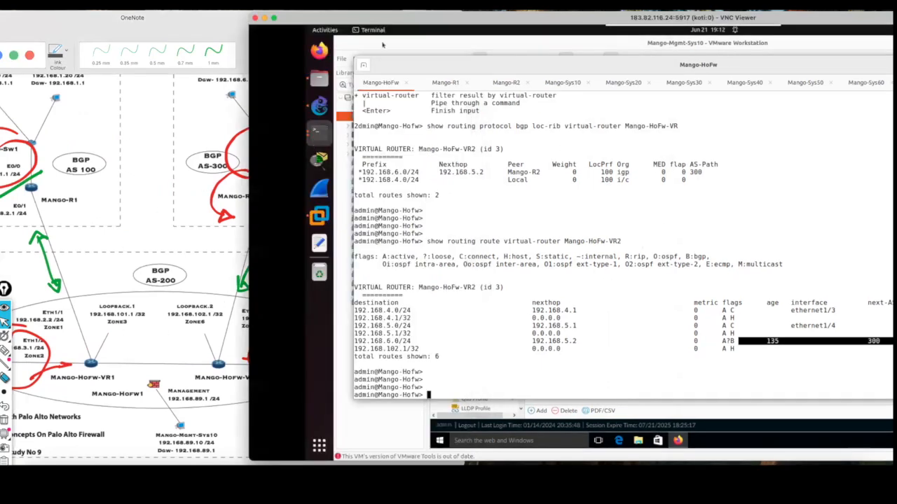
pyautogui.moveTo(410, 18); pyautogui.dragTo(431, 18)
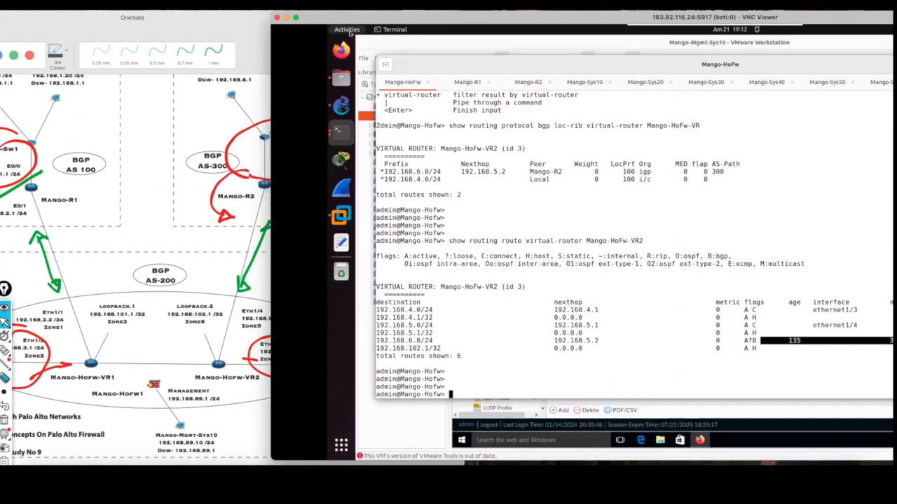
pyautogui.click(347, 30)
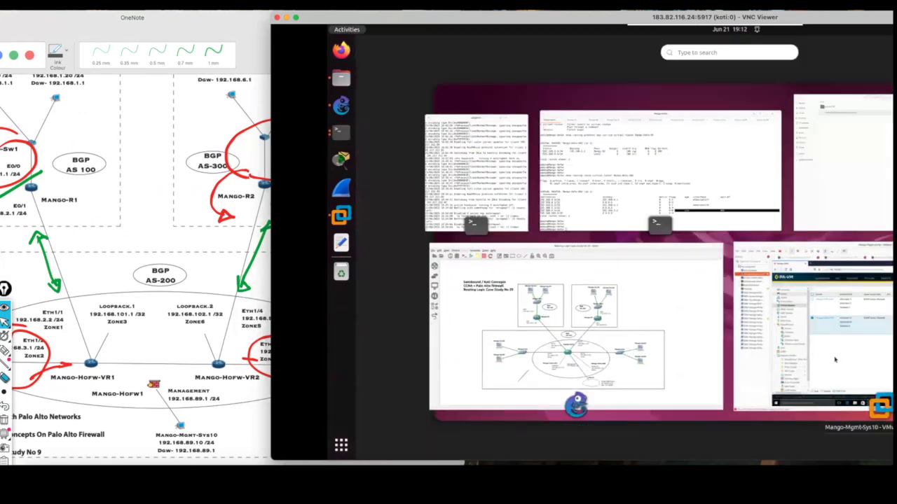
pyautogui.click(834, 359)
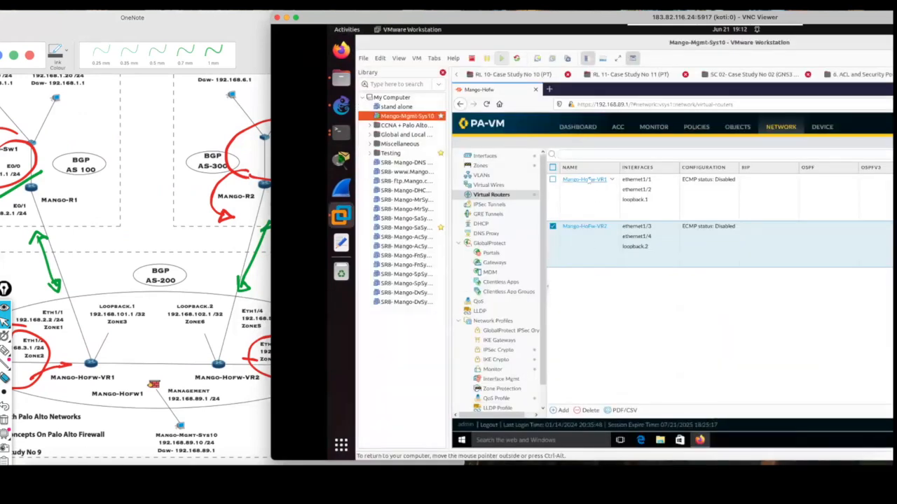
# Open the BGP peer groups of the Mango-HoFw-VR1 virtual router, keeping the network diagram visible beside them.
pyautogui.click(586, 189)
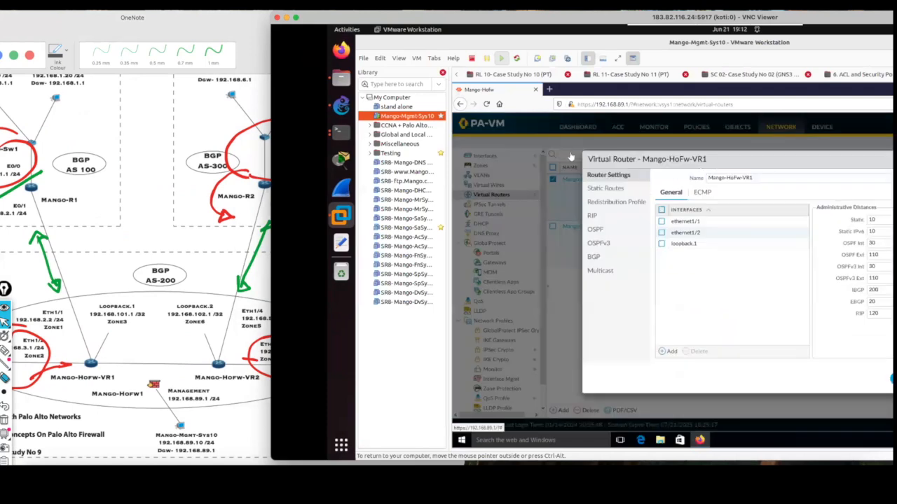
pyautogui.moveTo(610, 19); pyautogui.dragTo(504, 11)
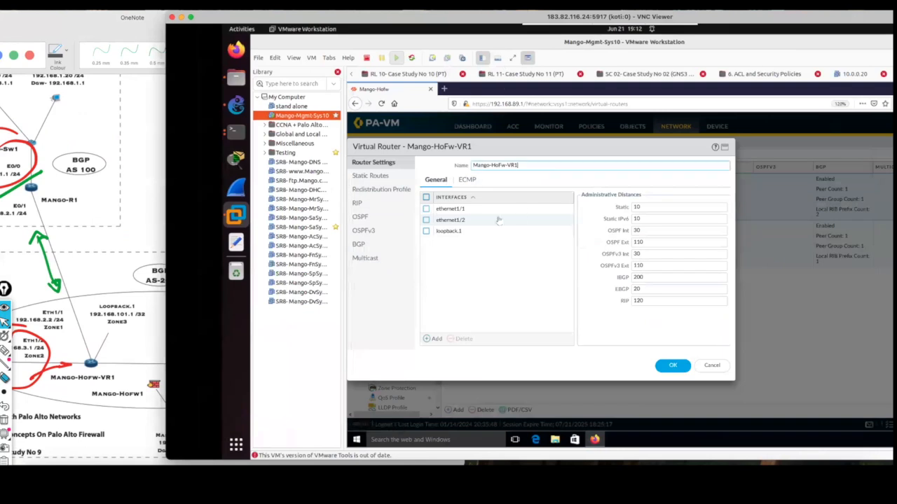
pyautogui.click(384, 248)
pyautogui.moveTo(495, 21); pyautogui.dragTo(645, 25)
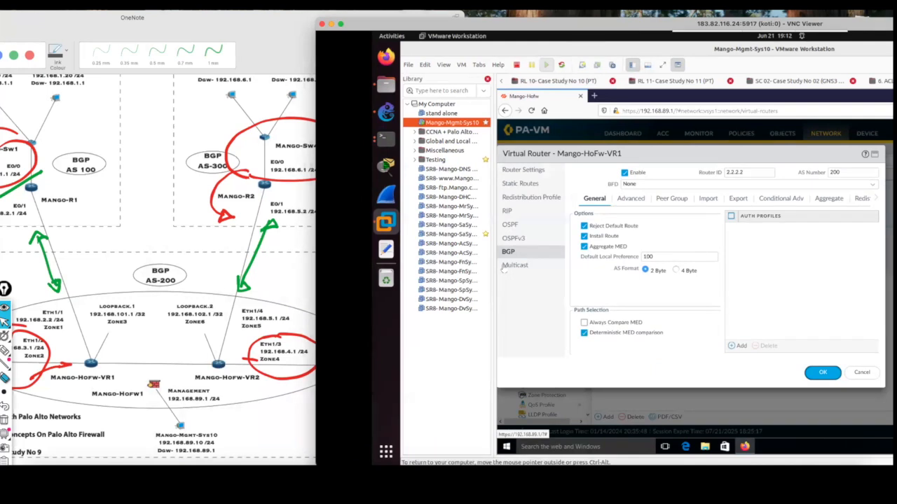
pyautogui.click(672, 199)
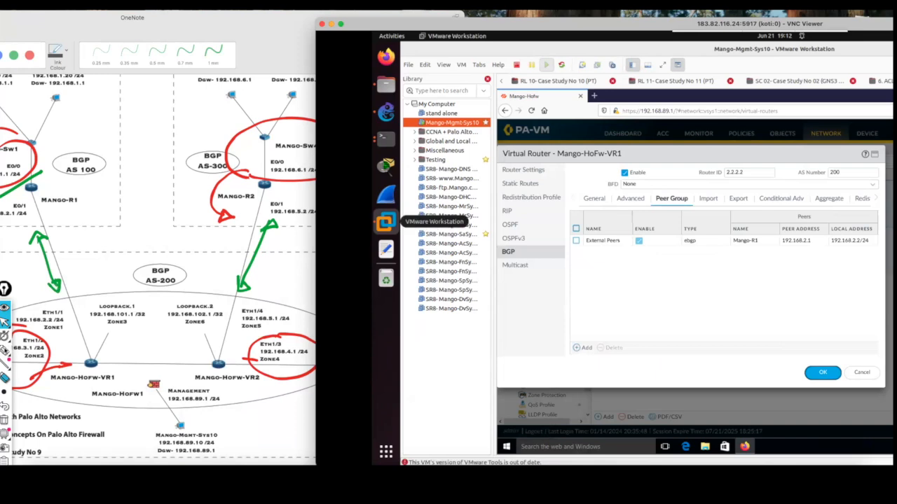
# Circle the ebgp peer group type, write a circled IBGP between the two virtual routers on the diagram, and clear these screen annotations.
pyautogui.click(5, 350)
pyautogui.moveTo(692, 238)
pyautogui.mouseDown()
pyautogui.moveTo(677, 246)
pyautogui.moveTo(695, 236)
pyautogui.mouseUp()
pyautogui.moveTo(134, 343)
pyautogui.mouseDown()
pyautogui.moveTo(146, 358)
pyautogui.moveTo(162, 350)
pyautogui.mouseUp()
pyautogui.moveTo(165, 341)
pyautogui.mouseDown()
pyautogui.moveTo(169, 332)
pyautogui.moveTo(149, 331)
pyautogui.mouseUp()
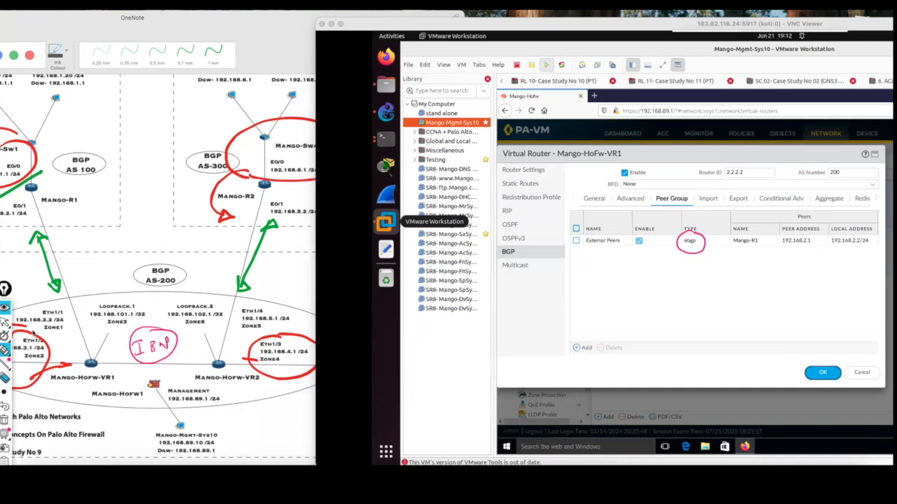
pyautogui.click(5, 323)
pyautogui.click(5, 420)
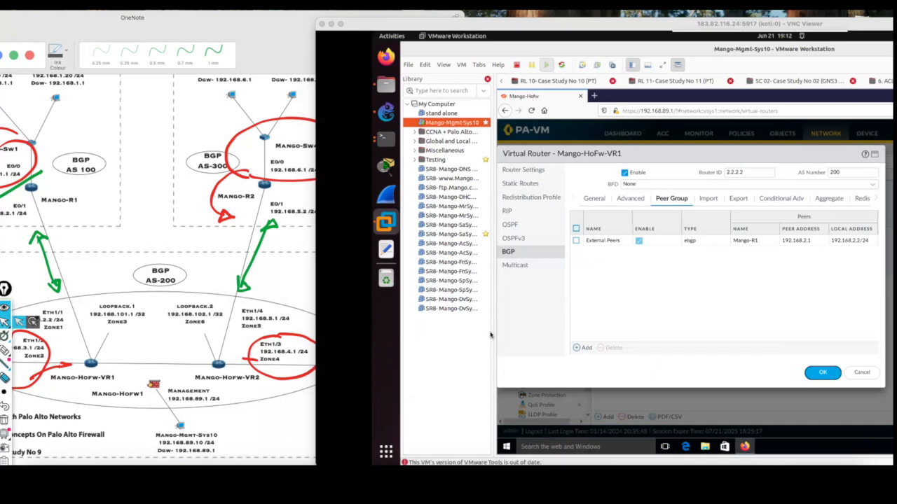
# Add a BGP peer group named Internal Peers with type IBGP.
pyautogui.click(629, 337)
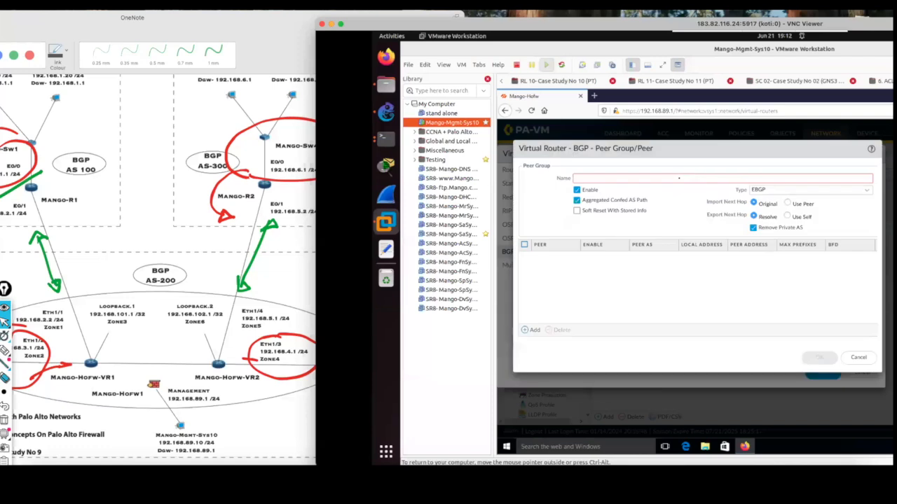
pyautogui.click(678, 182)
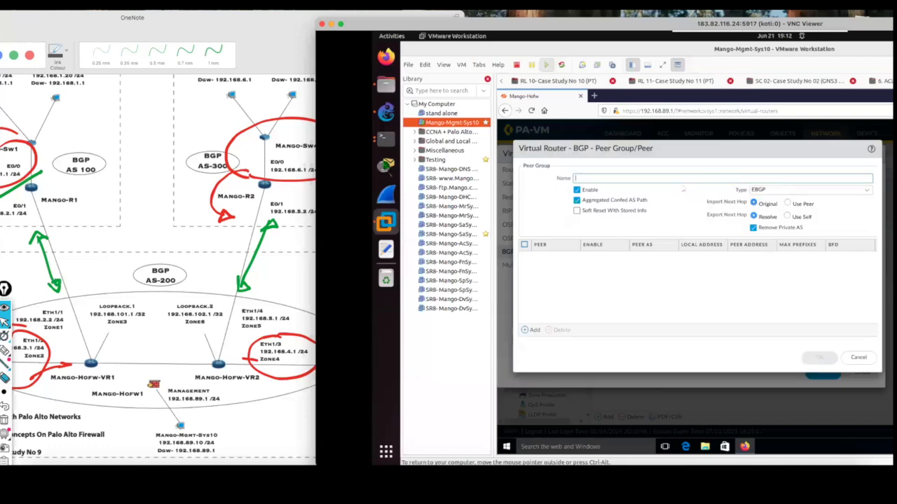
pyautogui.write('Internal Peers')
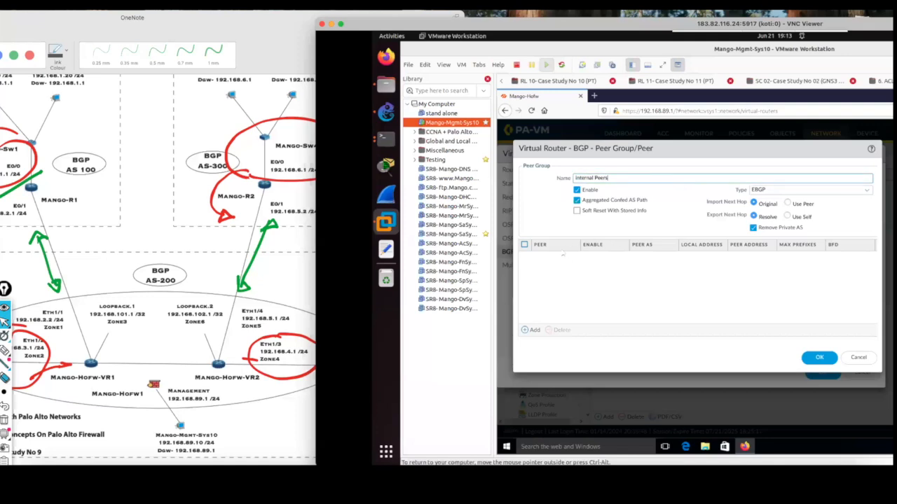
pyautogui.click(867, 193)
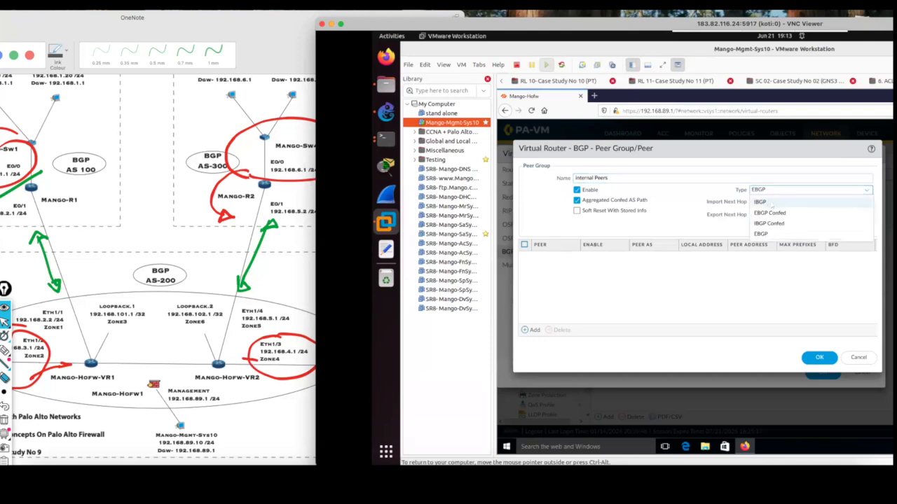
pyautogui.click(770, 202)
pyautogui.click(774, 191)
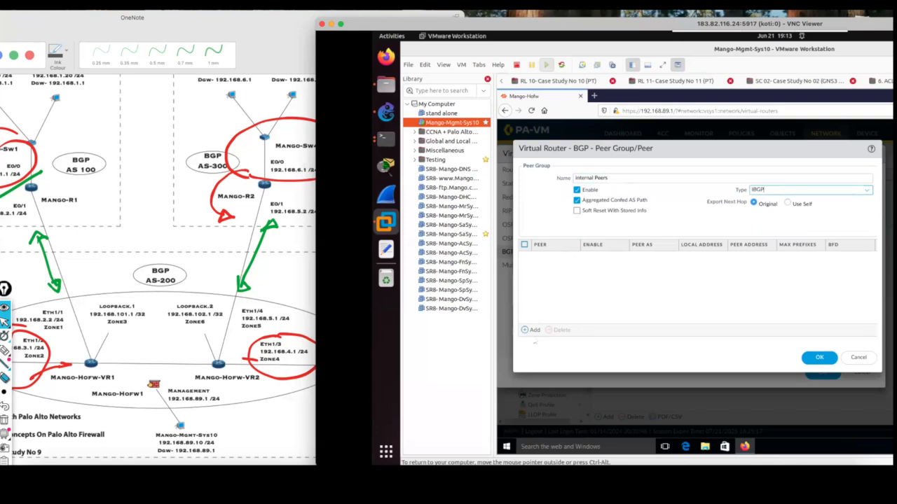
# Add a peer named Mango-HoFw-VR2 to the Internal Peers group.
pyautogui.click(534, 330)
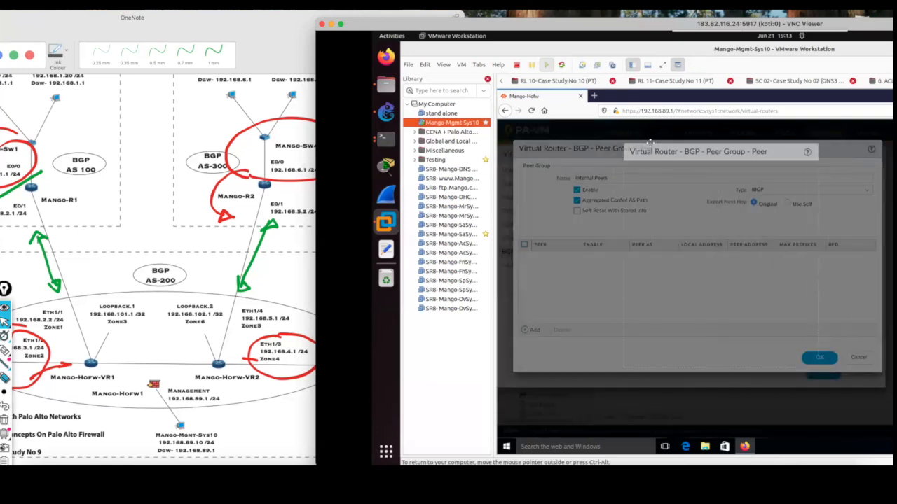
pyautogui.click(671, 160)
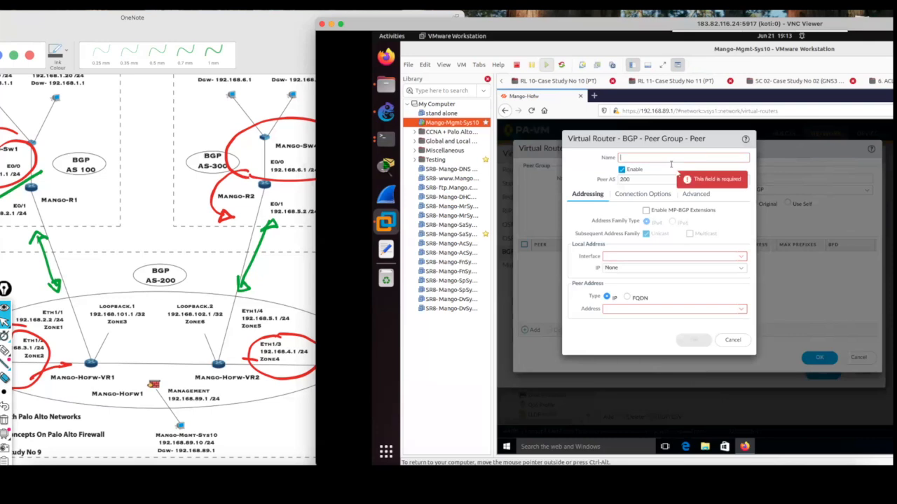
pyautogui.write('Mango-HoFw-VR2')
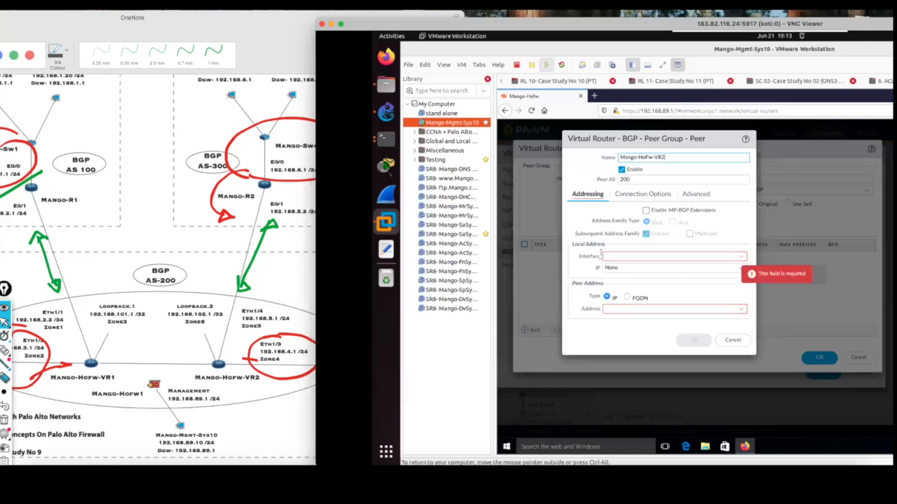
# Set the peer's local address to interface loopback.1 with IP 192.168.101.1/32.
pyautogui.click(734, 258)
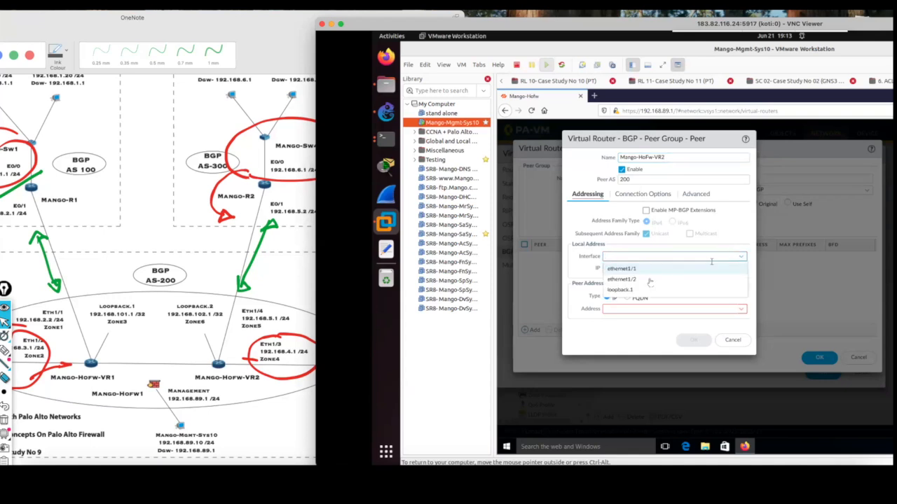
pyautogui.click(634, 292)
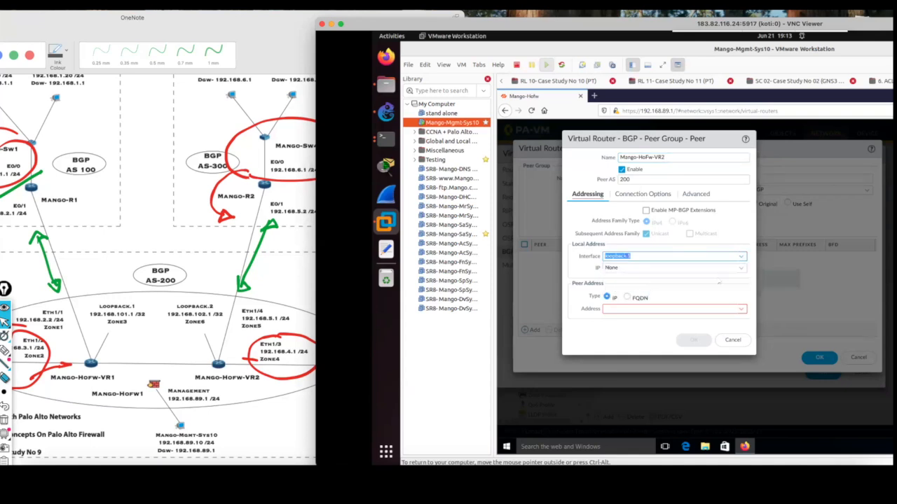
pyautogui.click(739, 271)
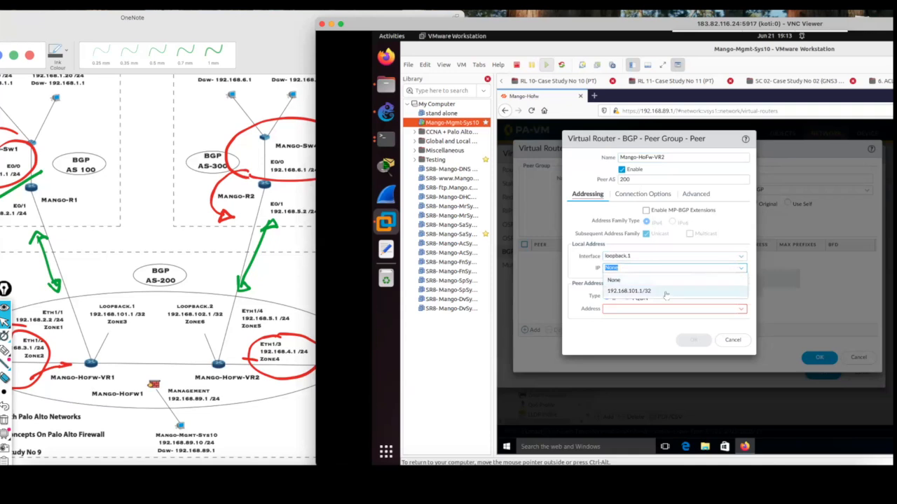
pyautogui.click(667, 291)
pyautogui.click(665, 268)
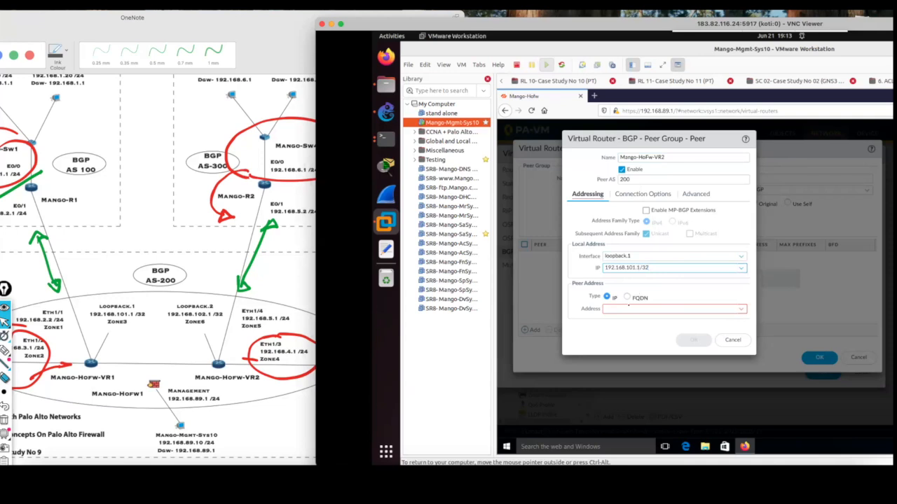
# Set the peer address of the Mango-HoFw-VR2 peer to 192.168.102.1.
pyautogui.click(658, 308)
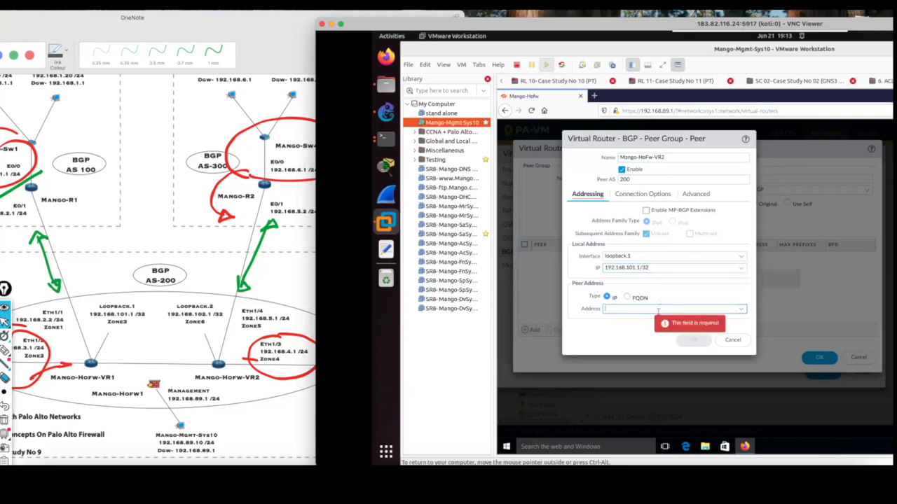
pyautogui.write('192.168.102')
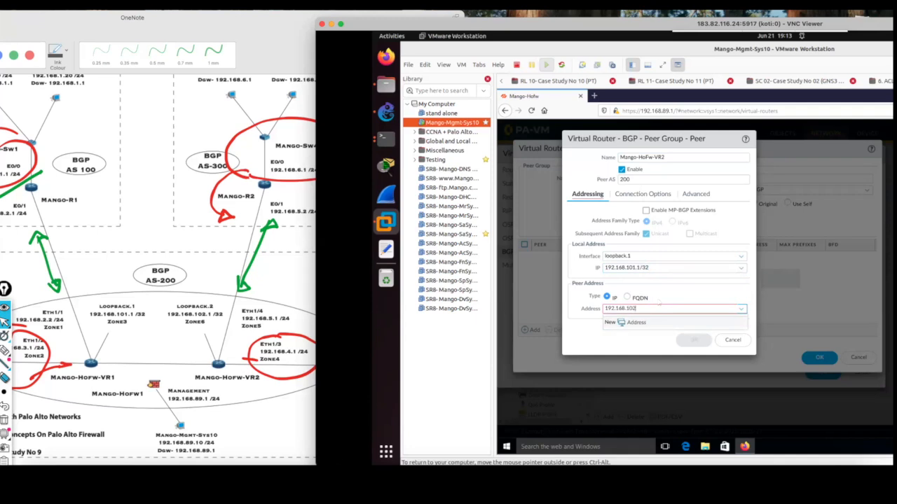
pyautogui.write('.1')
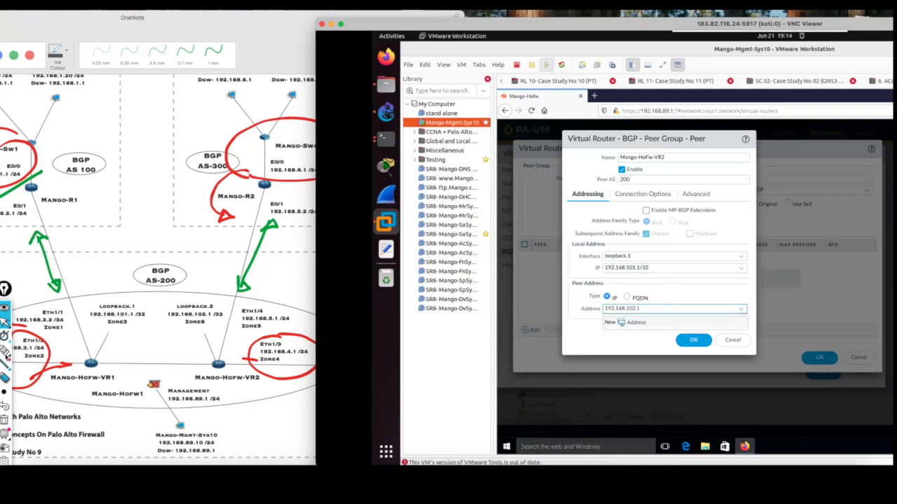
# Circle and link Loopback.1 and Loopback.2 on the diagram, circle the peer's local and peer addresses, and clear these screen annotations.
pyautogui.click(6, 351)
pyautogui.moveTo(129, 342)
pyautogui.mouseDown()
pyautogui.moveTo(140, 298)
pyautogui.moveTo(137, 326)
pyautogui.moveTo(150, 311)
pyautogui.moveTo(197, 301)
pyautogui.moveTo(186, 299)
pyautogui.moveTo(212, 337)
pyautogui.moveTo(217, 302)
pyautogui.moveTo(203, 302)
pyautogui.mouseUp()
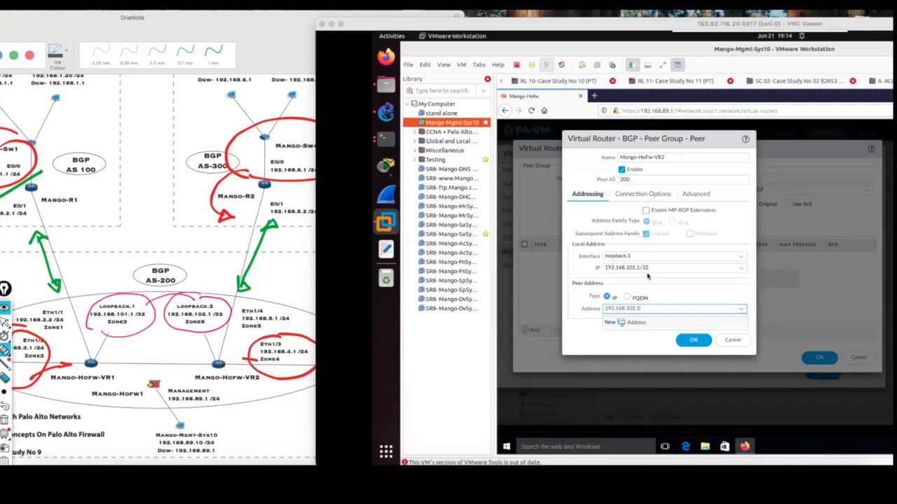
pyautogui.moveTo(643, 248)
pyautogui.mouseDown()
pyautogui.moveTo(596, 255)
pyautogui.moveTo(587, 266)
pyautogui.moveTo(672, 274)
pyautogui.moveTo(640, 250)
pyautogui.mouseUp()
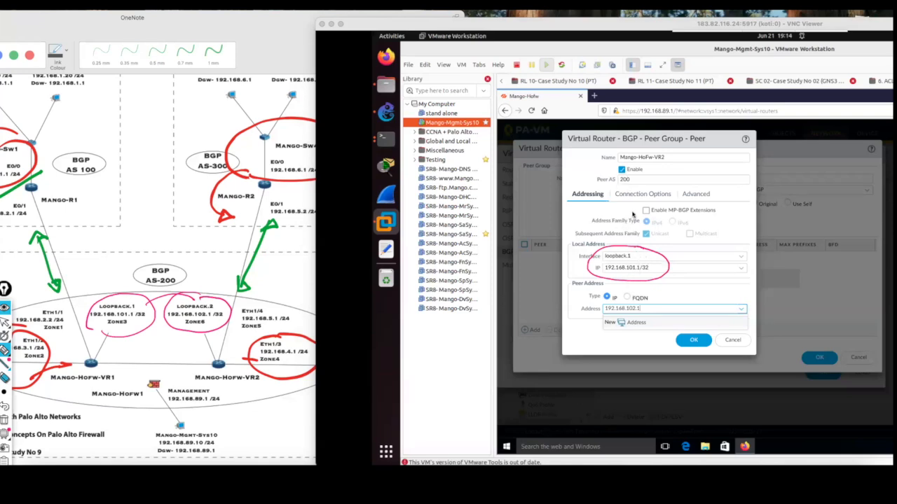
pyautogui.moveTo(644, 307)
pyautogui.mouseDown()
pyautogui.moveTo(592, 323)
pyautogui.moveTo(652, 316)
pyautogui.moveTo(639, 307)
pyautogui.mouseUp()
pyautogui.click(5, 420)
# Accept the Mango-HoFw-VR2 peer, its Internal Peers group and the Mango-HoFw-VR1 virtual router settings.
pyautogui.click(693, 340)
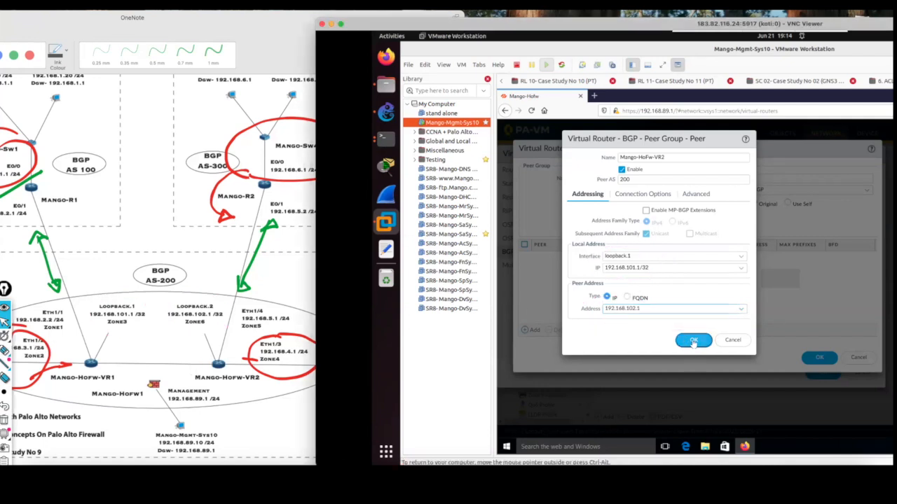
pyautogui.click(821, 360)
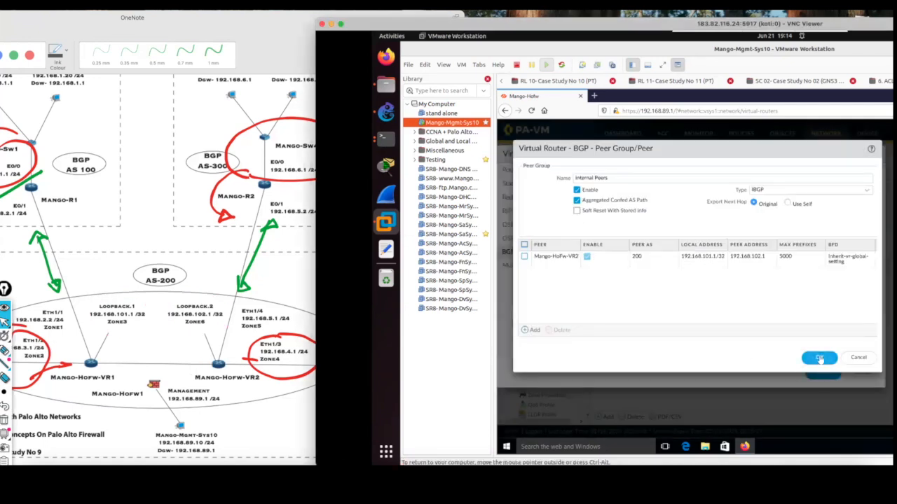
pyautogui.click(818, 360)
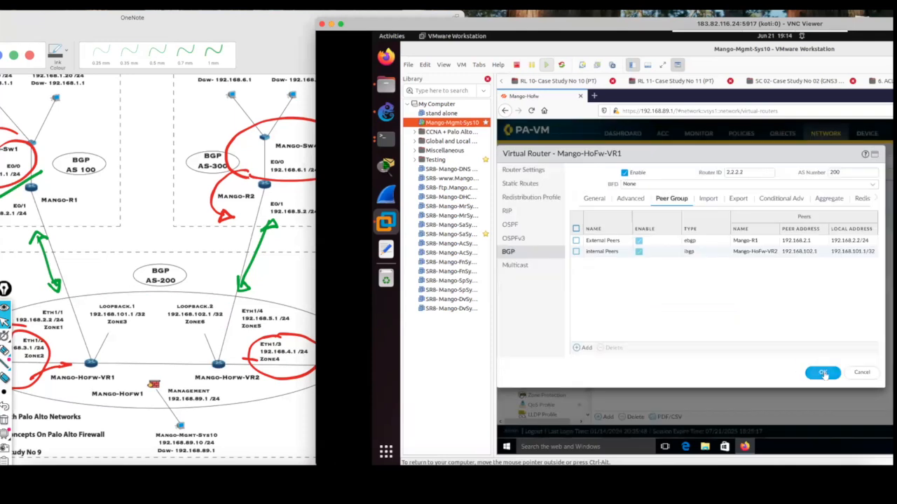
pyautogui.click(824, 374)
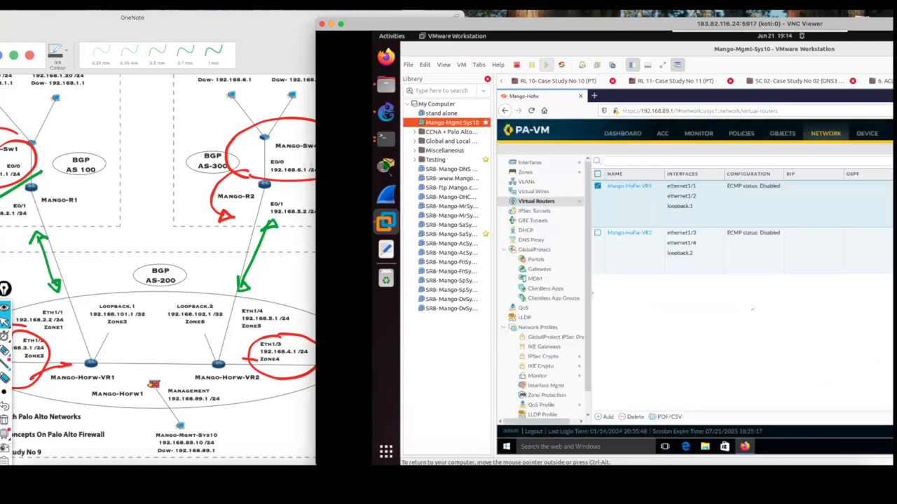
pyautogui.moveTo(694, 24); pyautogui.dragTo(463, 17)
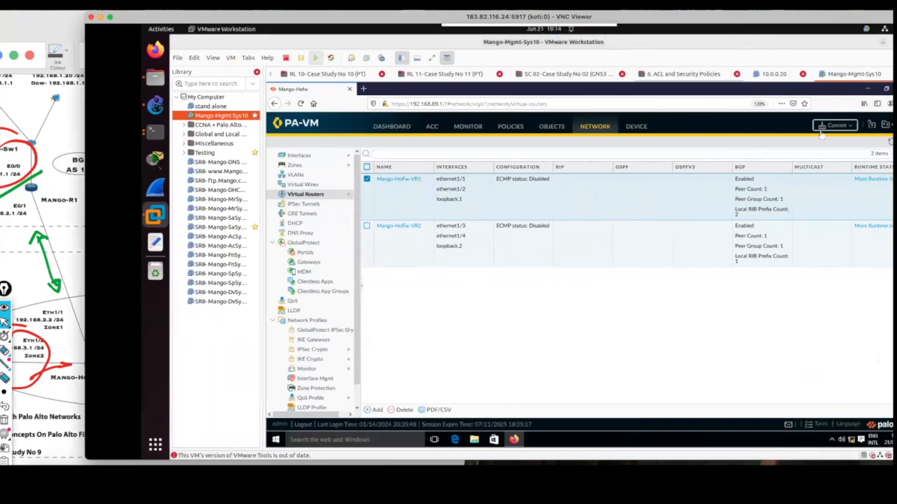
pyautogui.click(831, 126)
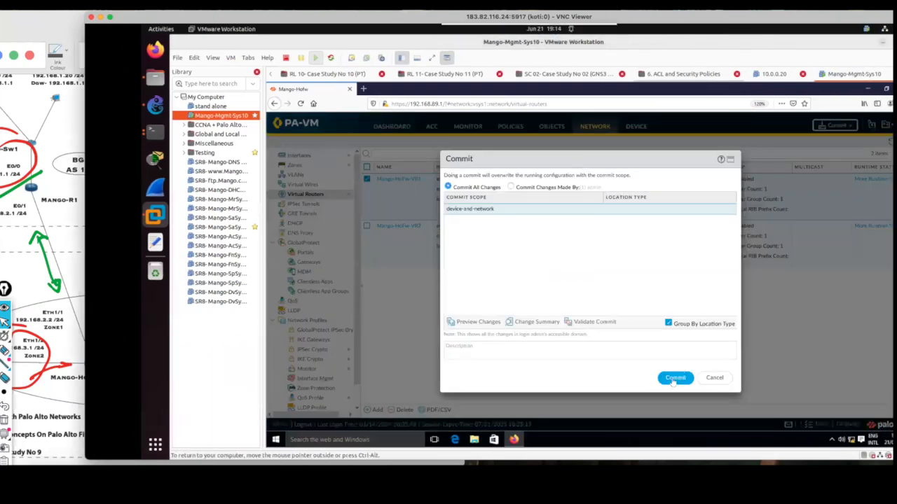
pyautogui.click(714, 378)
# Open the BGP peer group settings of the virtual router Mango-HoFw-VR2, arranging the windows so the diagram stays in view.
pyautogui.moveTo(405, 18); pyautogui.dragTo(592, 40)
pyautogui.click(237, 25)
pyautogui.moveTo(189, 10)
pyautogui.mouseDown()
pyautogui.moveTo(170, 12)
pyautogui.moveTo(184, 11)
pyautogui.mouseUp()
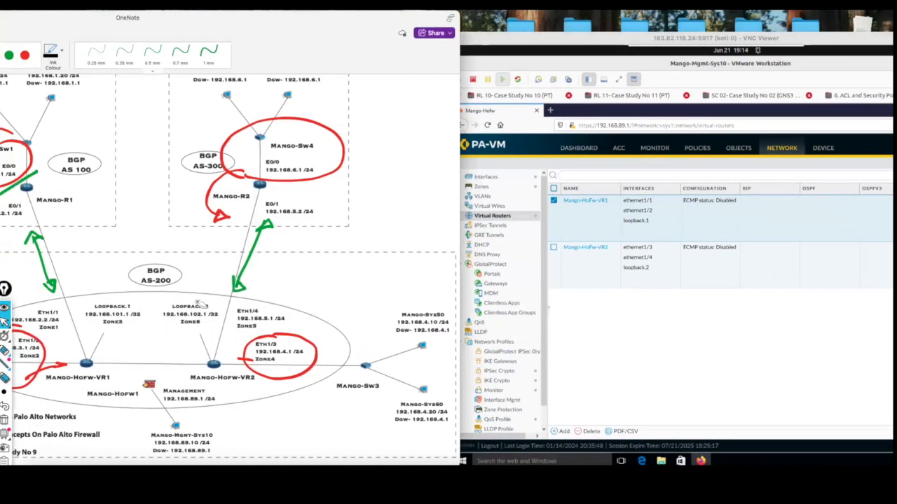
pyautogui.click(576, 251)
pyautogui.moveTo(511, 39); pyautogui.dragTo(561, 23)
pyautogui.moveTo(313, 16); pyautogui.dragTo(242, 16)
pyautogui.moveTo(585, 27); pyautogui.dragTo(433, 15)
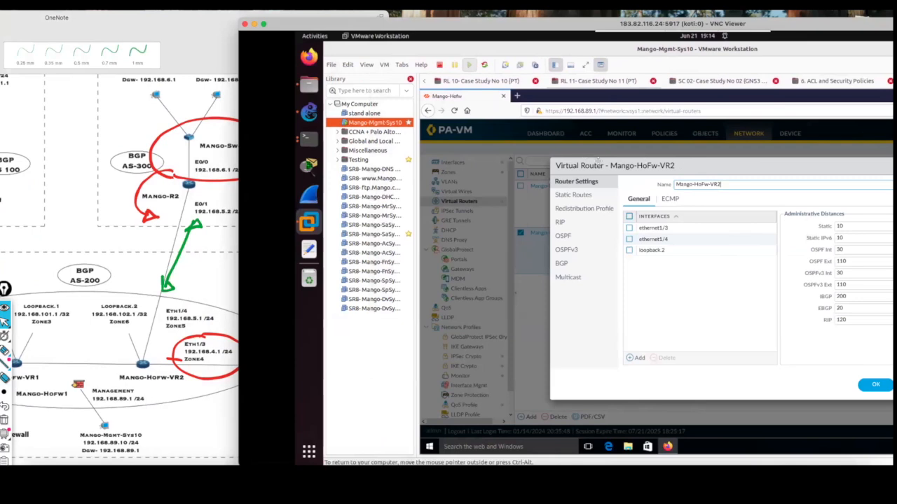
pyautogui.moveTo(597, 160); pyautogui.dragTo(466, 146)
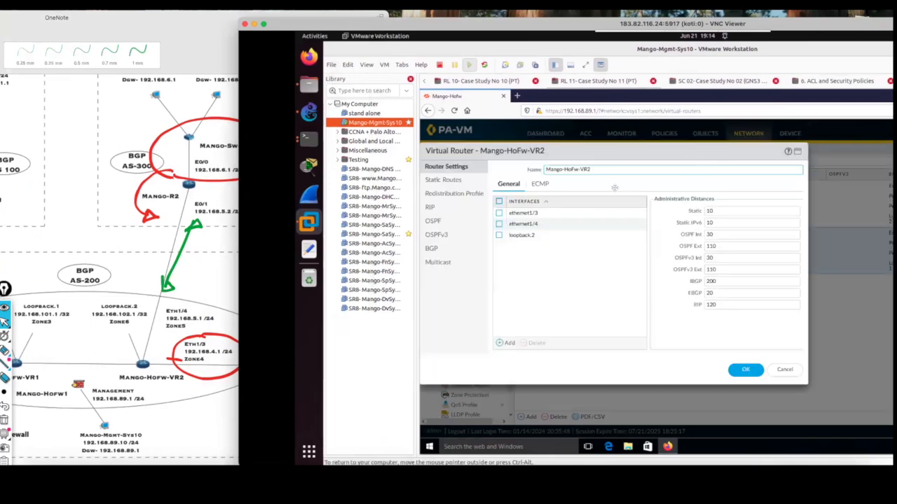
pyautogui.click(433, 250)
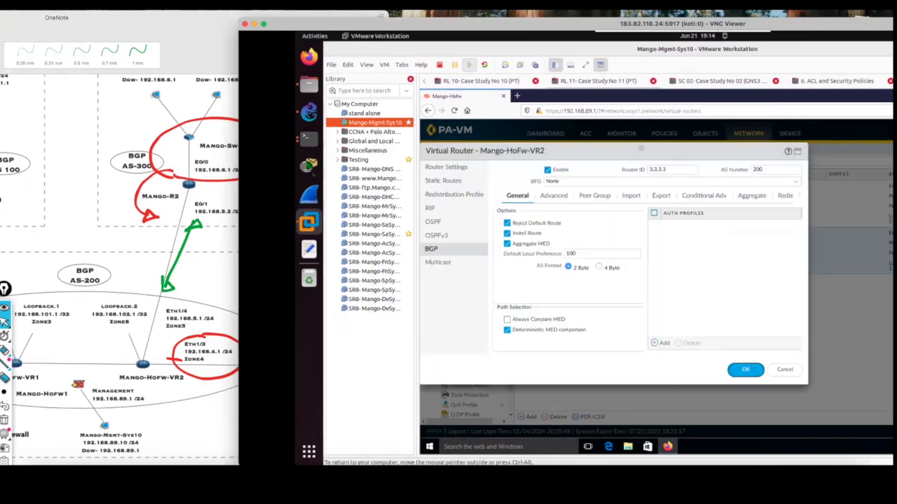
pyautogui.moveTo(684, 152); pyautogui.dragTo(733, 158)
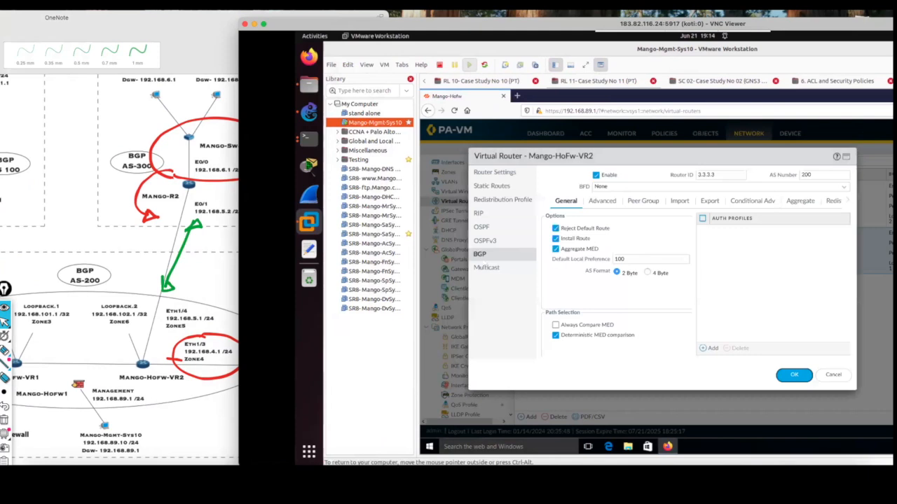
pyautogui.click(641, 201)
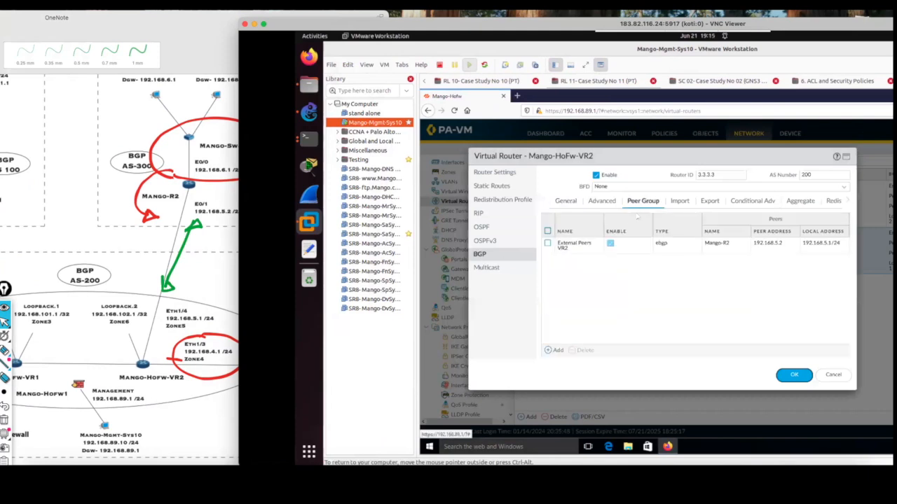
# Add a BGP peer group named Internal Peers VR2 to Mango-HoFw-VR2.
pyautogui.click(557, 351)
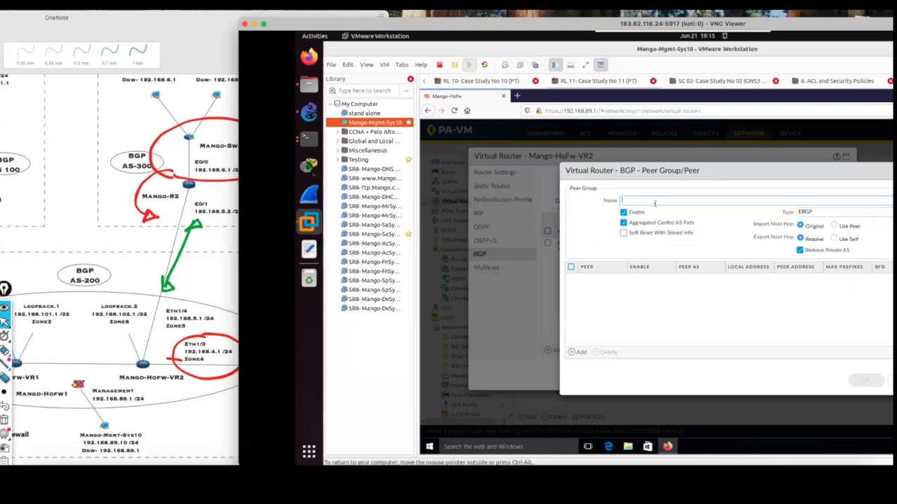
pyautogui.write('Internal P')
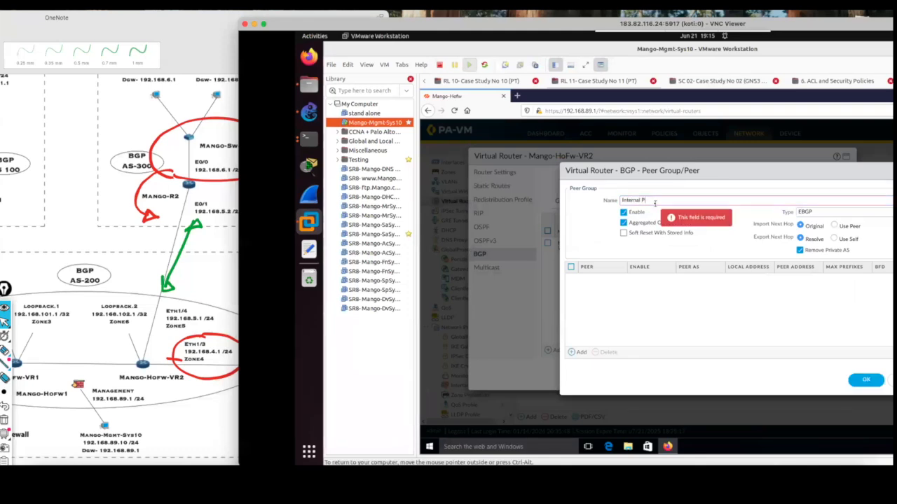
pyautogui.write('eers')
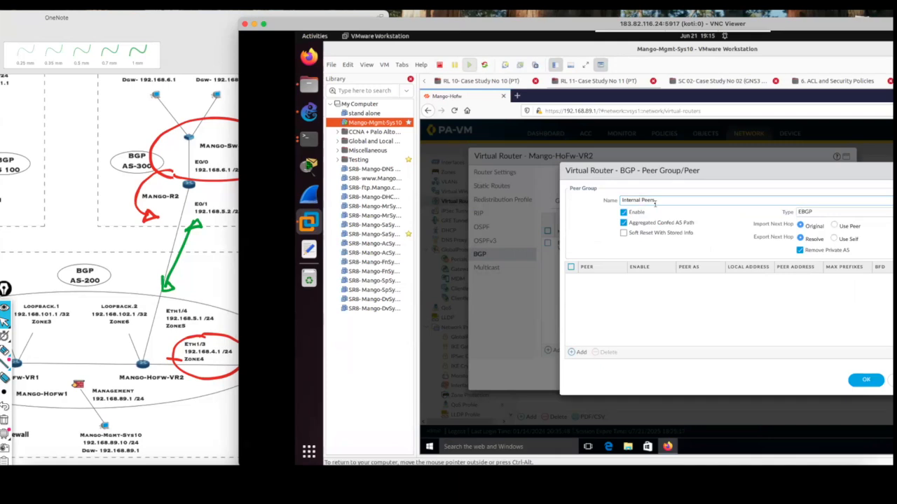
pyautogui.press('Return')
pyautogui.write('-V')
pyautogui.press('BackSpace')
pyautogui.press('BackSpace')
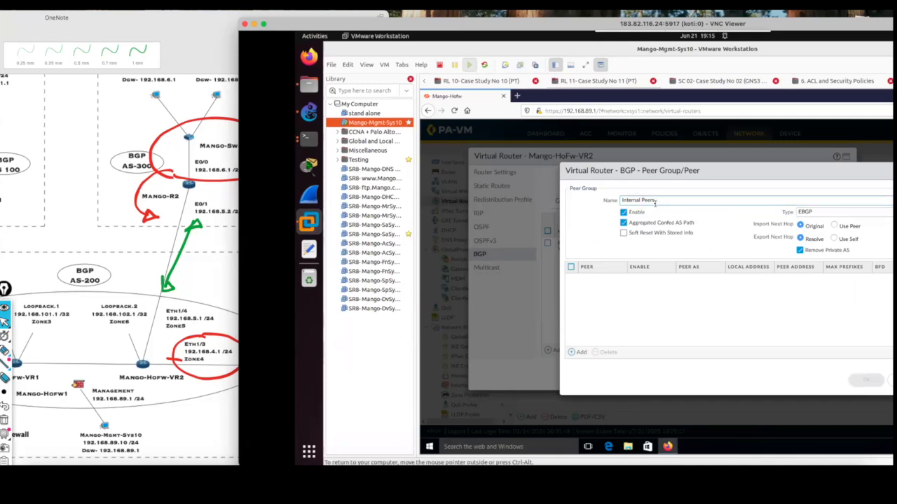
pyautogui.write('-VR')
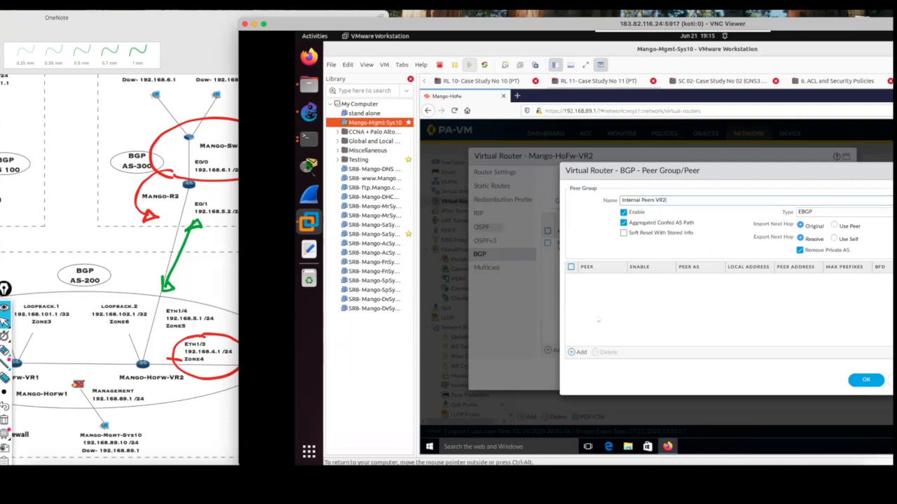
# Add a peer named Mango-HoFw-VR1 with peer AS 200 to the Internal Peers VR2 group.
pyautogui.click(581, 352)
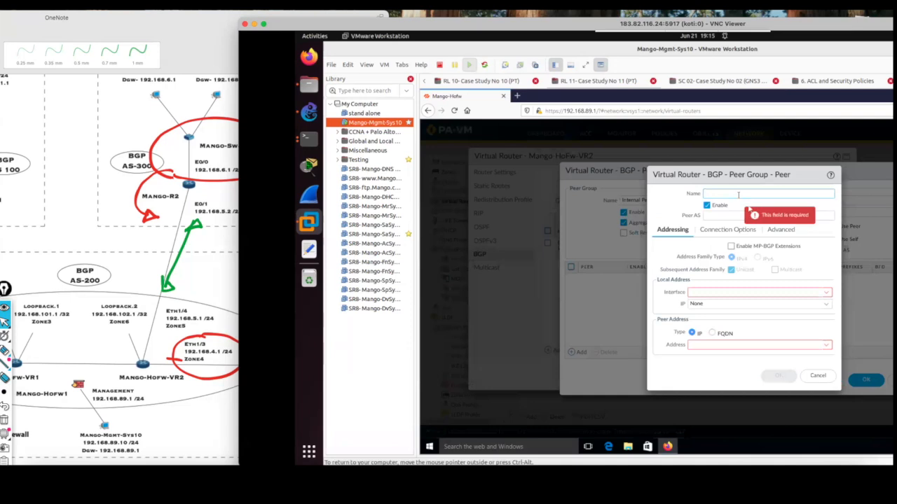
pyautogui.write('Mango-HoFw-VR1')
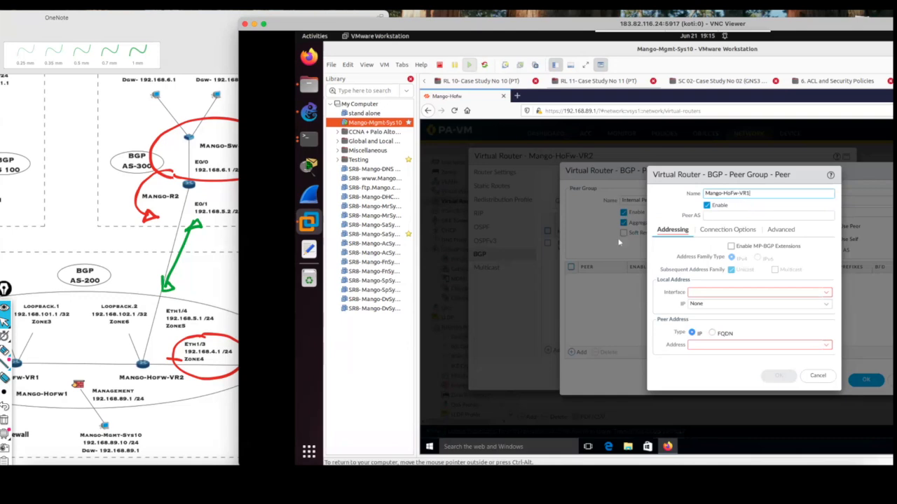
pyautogui.click(726, 217)
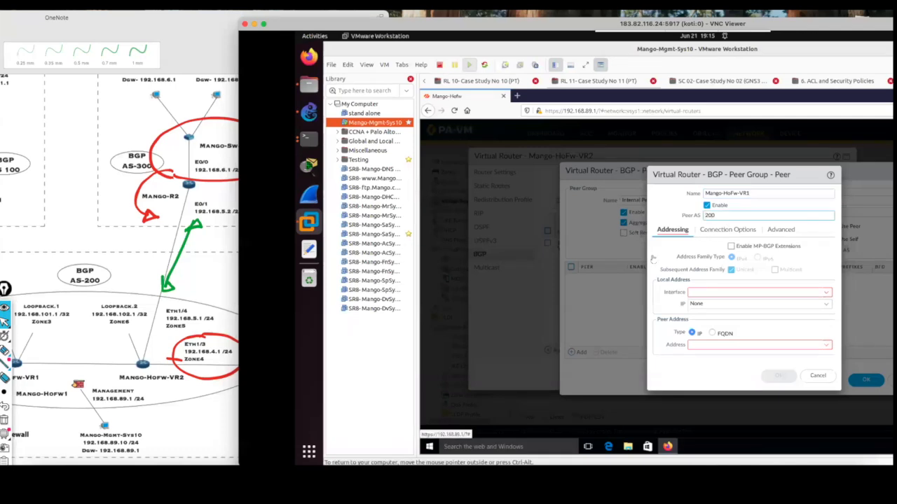
# Set the Mango-HoFw-VR1 peer's local address to interface loopback.2 with IP 192.168.102.1/32.
pyautogui.click(815, 296)
pyautogui.click(721, 332)
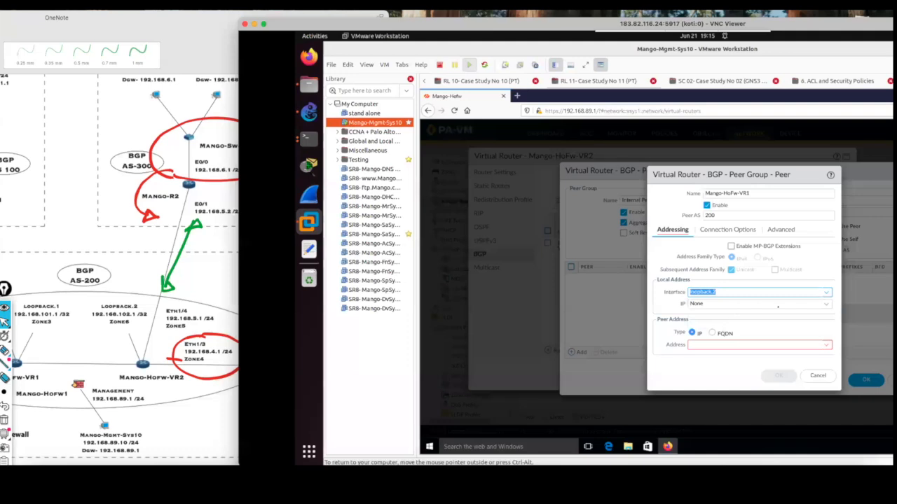
pyautogui.click(827, 305)
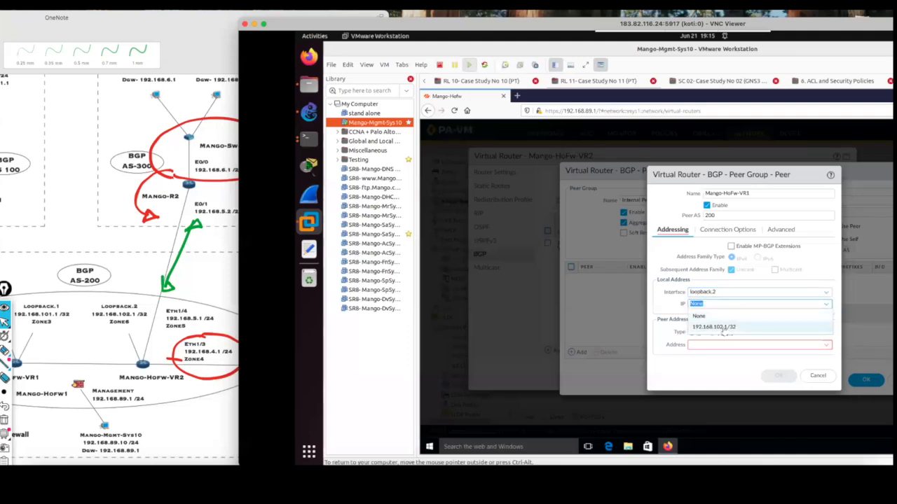
pyautogui.click(722, 326)
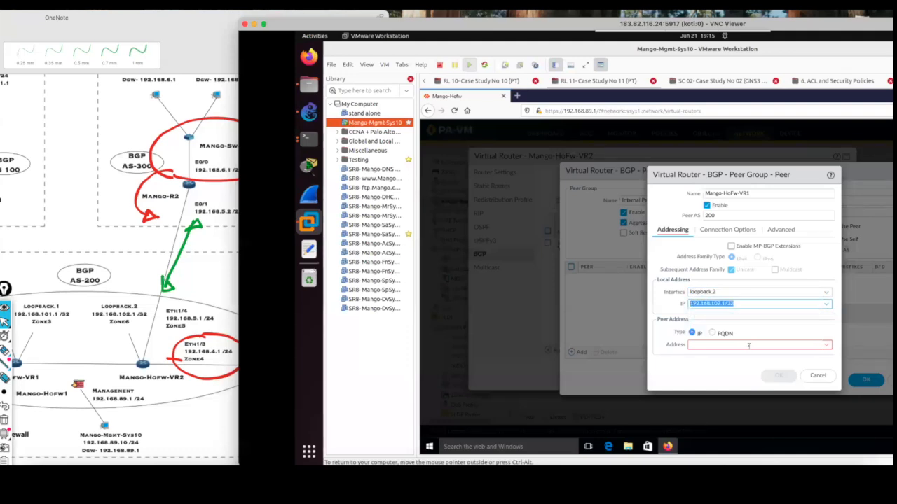
# Set the Mango-HoFw-VR1 peer's peer address to 192.168.101.1 and accept the peer.
pyautogui.click(747, 345)
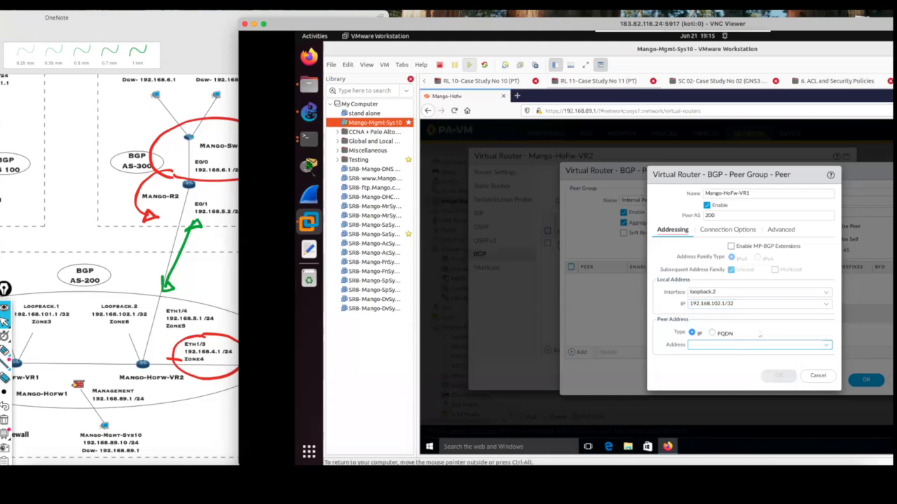
pyautogui.write('192.')
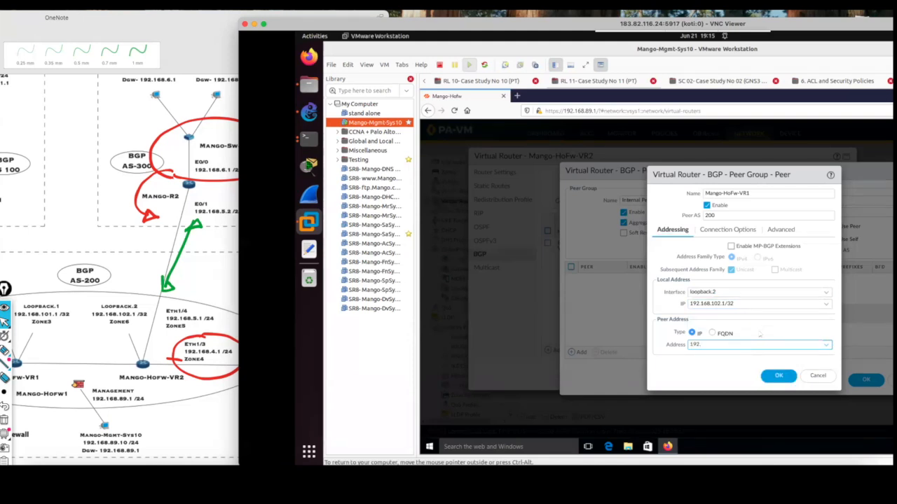
pyautogui.write('168')
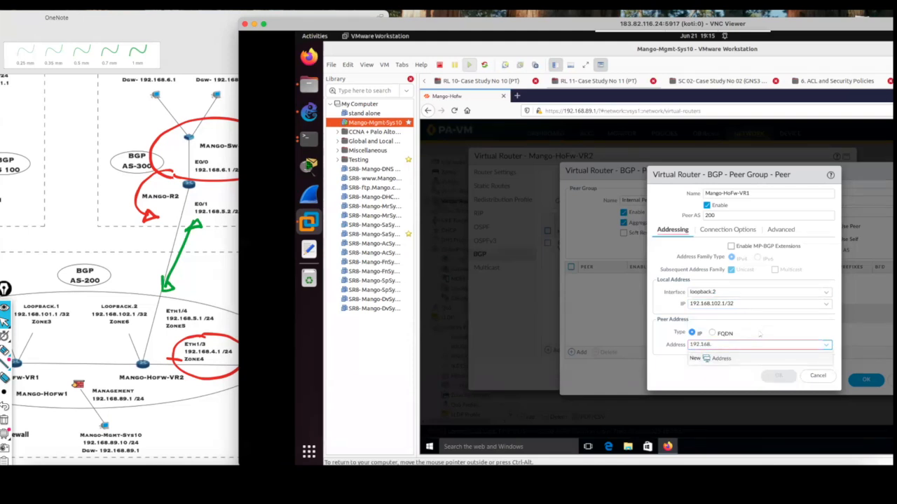
pyautogui.write('.101.1')
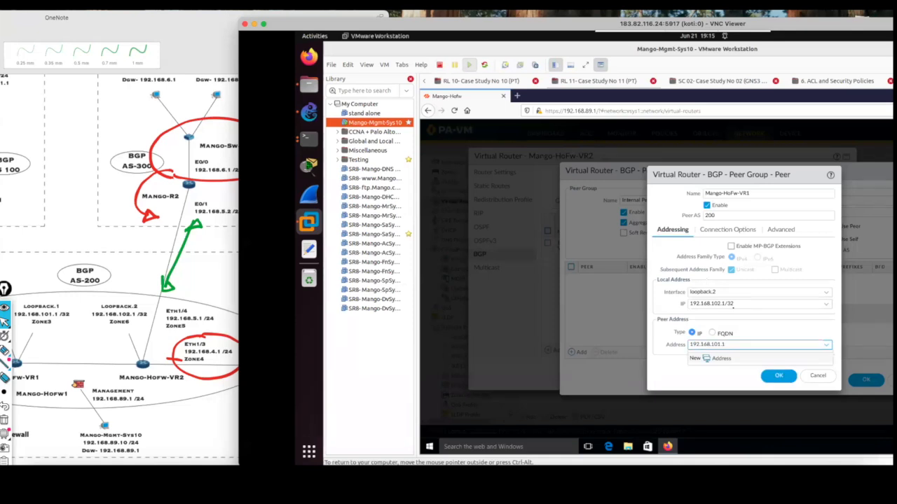
pyautogui.click(777, 376)
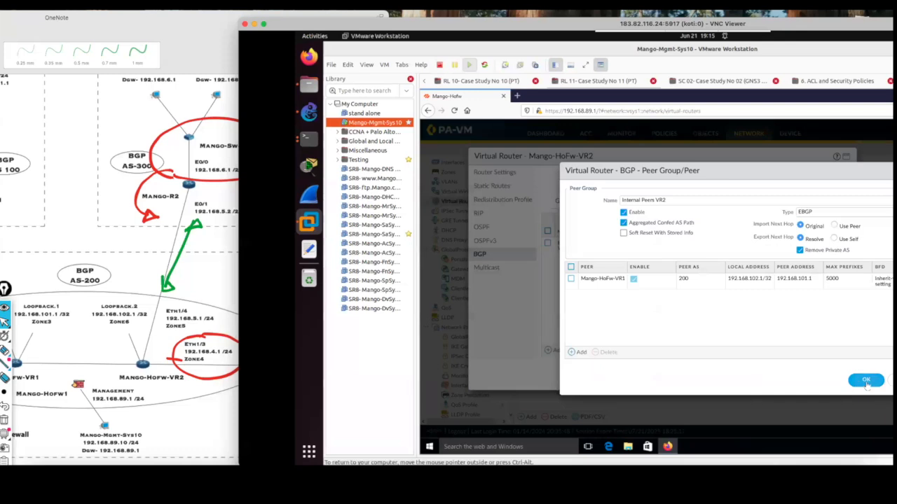
# Set the Internal Peers VR2 group's type to IBGP and accept the group and the Mango-HoFw-VR2 settings.
pyautogui.moveTo(769, 170); pyautogui.dragTo(722, 161)
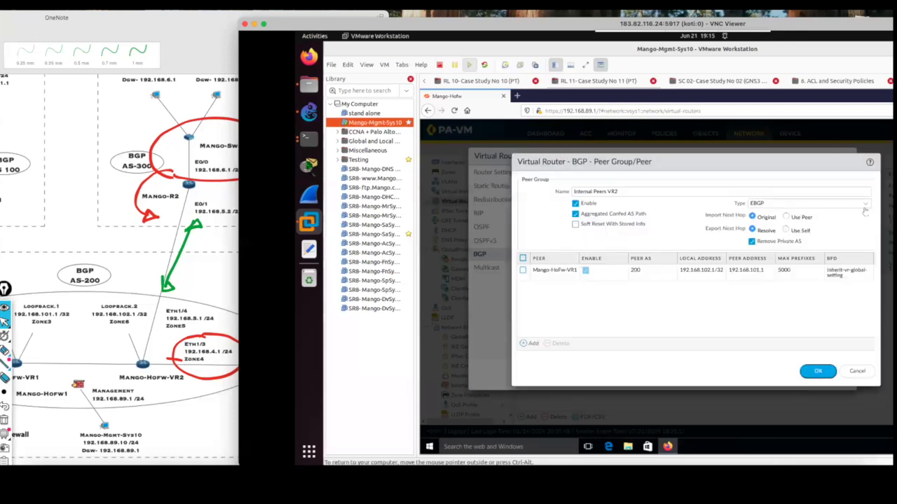
pyautogui.click(866, 207)
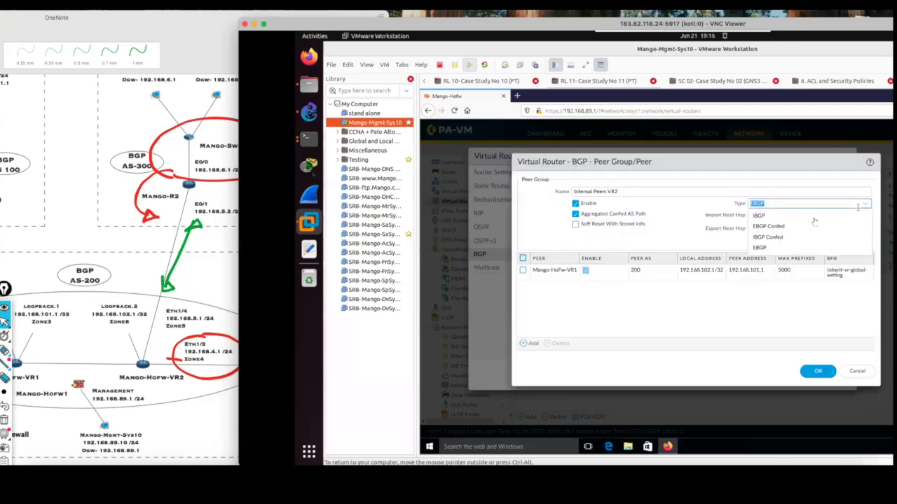
pyautogui.click(772, 223)
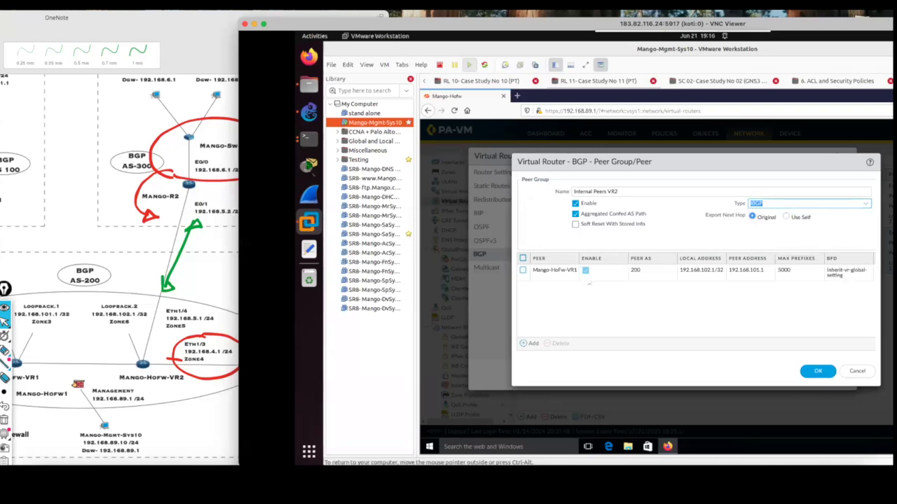
pyautogui.click(821, 373)
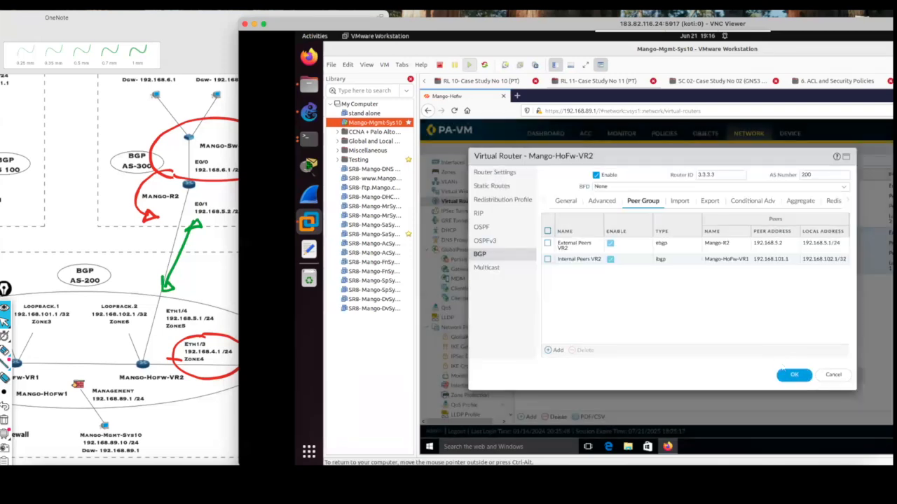
pyautogui.click(794, 376)
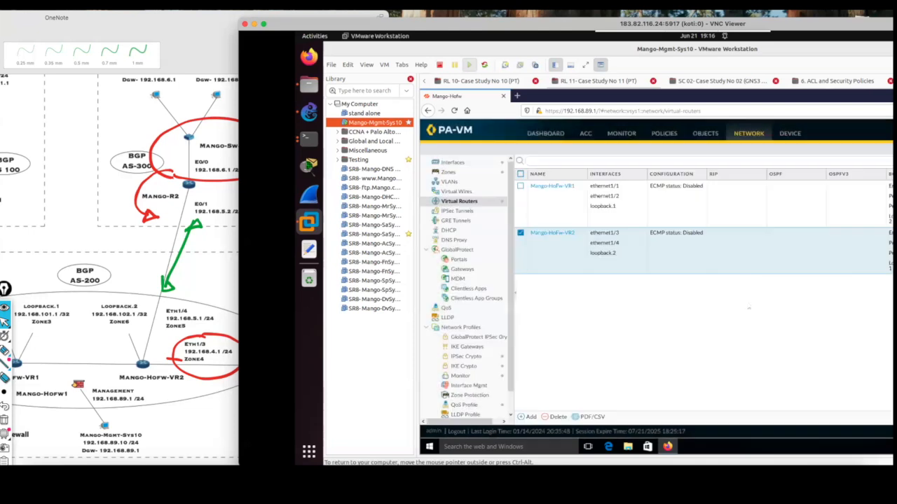
# Commit all pending changes to the firewall's running configuration.
pyautogui.moveTo(756, 24); pyautogui.dragTo(620, 17)
pyautogui.click(849, 126)
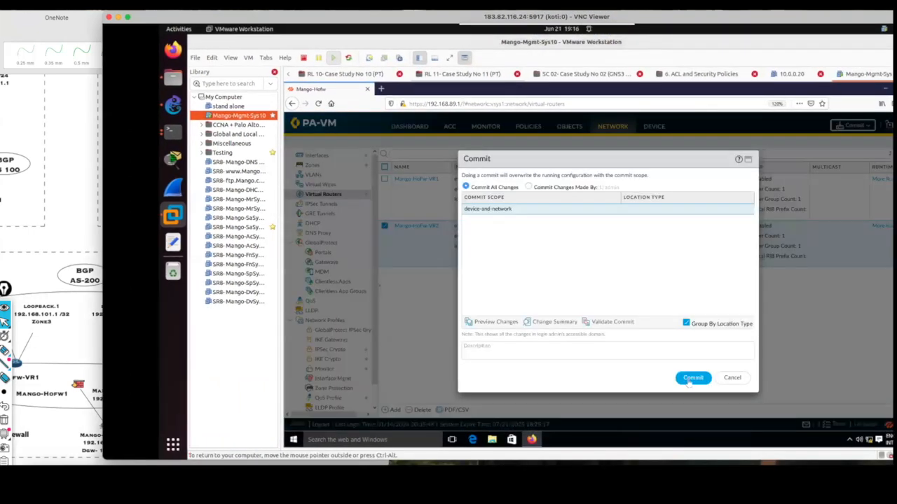
pyautogui.click(686, 379)
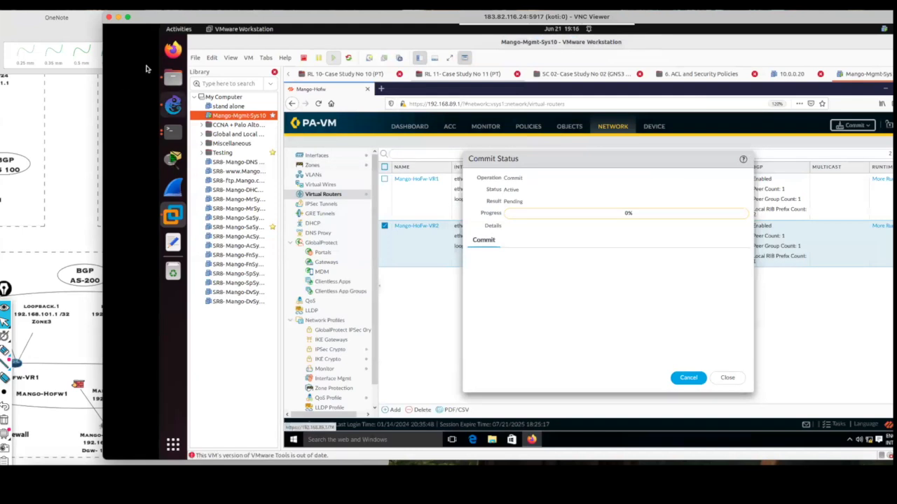
# Circle and connect the Loopback.1 and Loopback.2 labels in blue ink on the OneNote topology, and erase those strokes.
pyautogui.moveTo(100, 32); pyautogui.dragTo(498, 32)
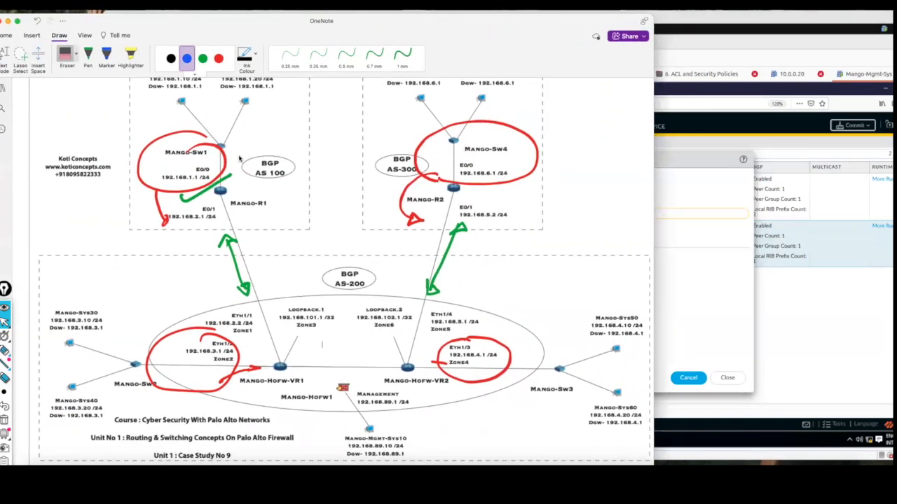
pyautogui.moveTo(304, 300)
pyautogui.mouseDown()
pyautogui.moveTo(278, 303)
pyautogui.moveTo(321, 346)
pyautogui.moveTo(342, 324)
pyautogui.moveTo(329, 297)
pyautogui.moveTo(355, 330)
pyautogui.moveTo(419, 321)
pyautogui.moveTo(365, 300)
pyautogui.mouseUp()
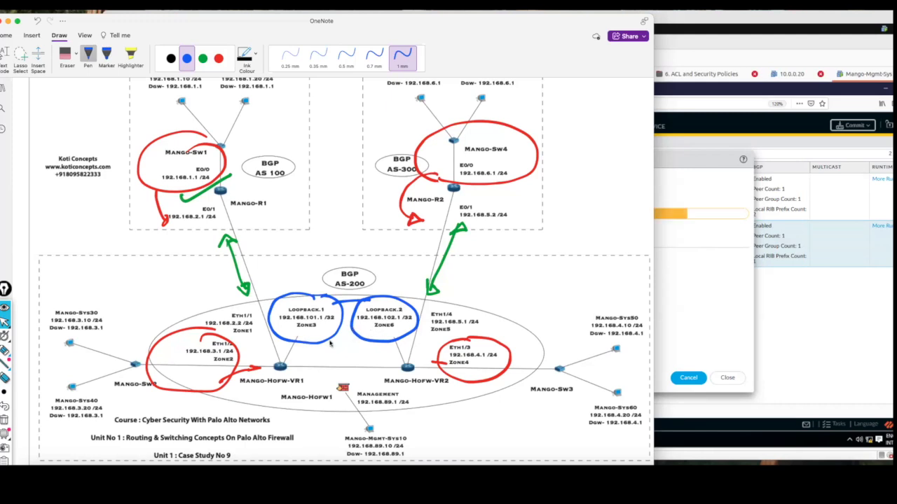
pyautogui.click(76, 53)
pyautogui.click(97, 103)
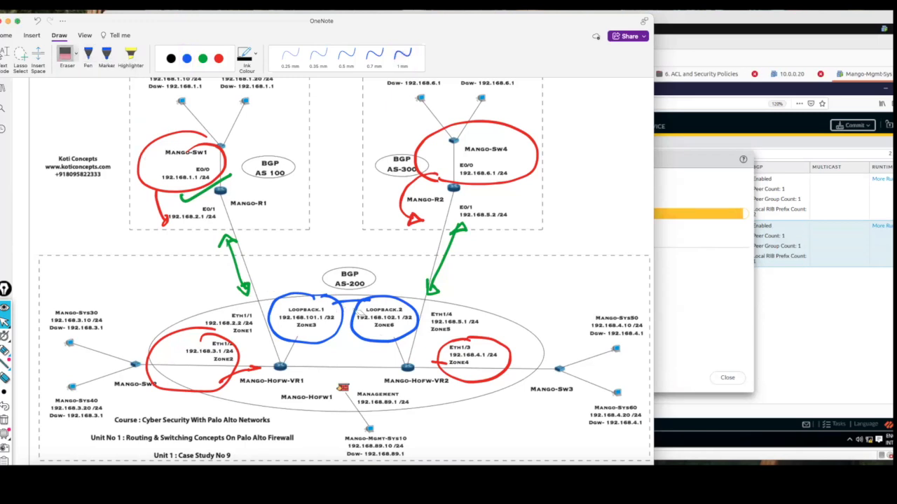
pyautogui.click(356, 311)
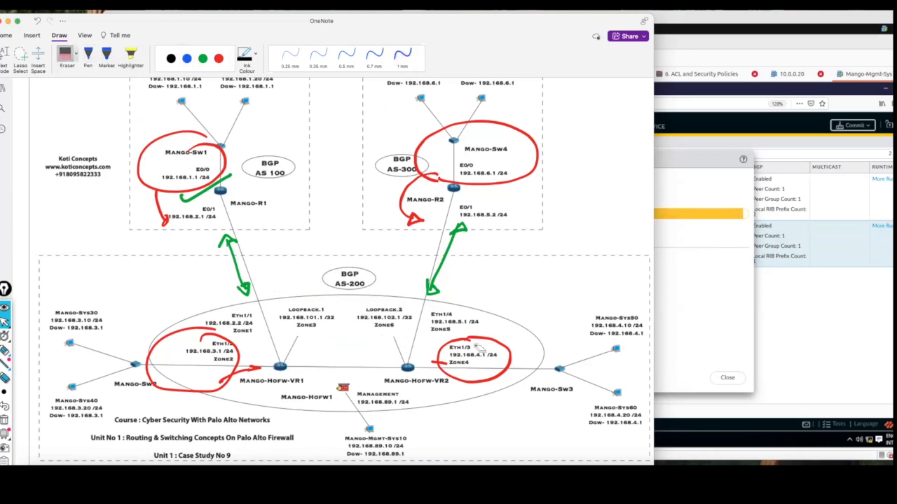
# Close the firewall's commit status and switch to the Mango-HoFw terminal session.
pyautogui.moveTo(343, 15); pyautogui.dragTo(161, 13)
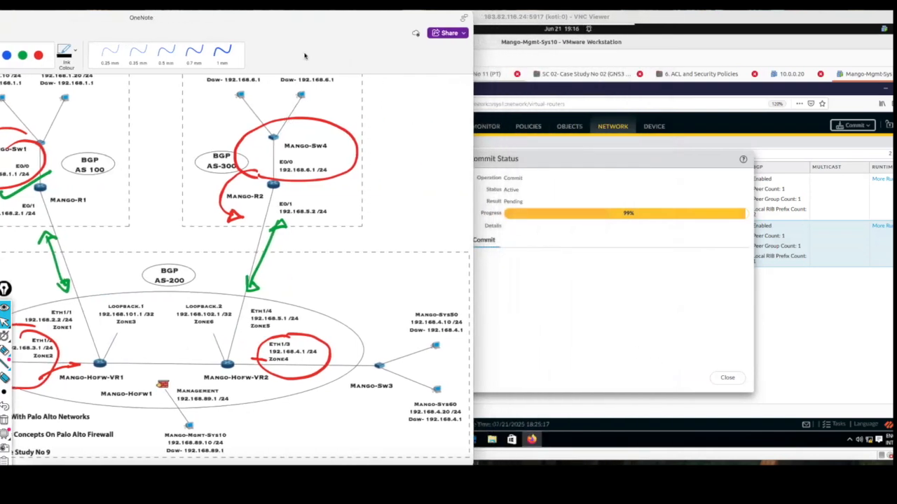
pyautogui.moveTo(284, 20); pyautogui.dragTo(257, 21)
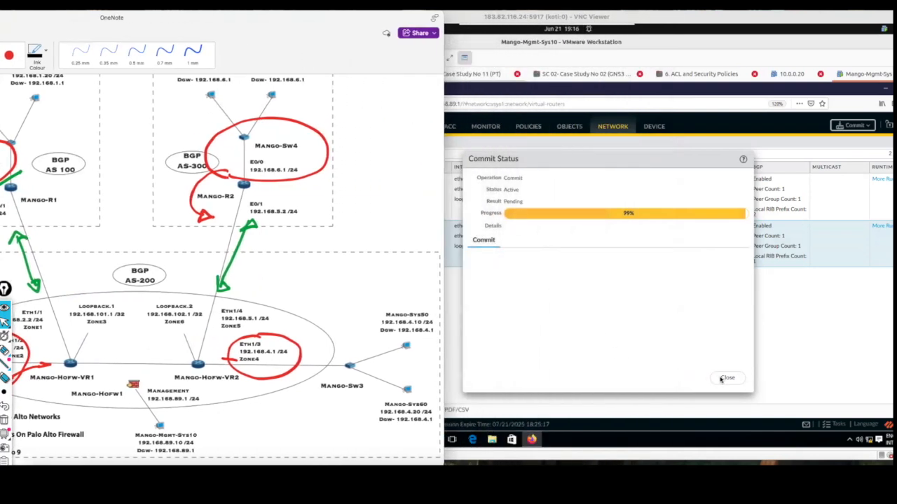
pyautogui.click(728, 377)
pyautogui.click(180, 30)
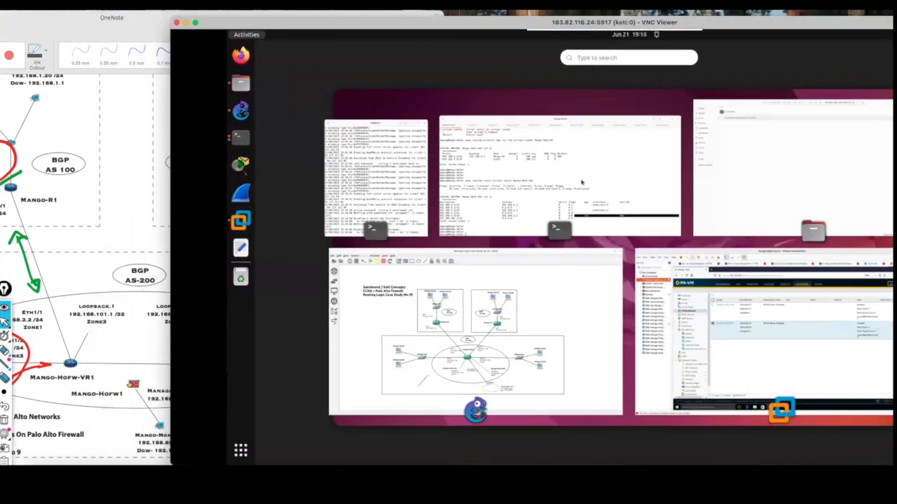
pyautogui.click(540, 140)
pyautogui.moveTo(526, 26); pyautogui.dragTo(553, 27)
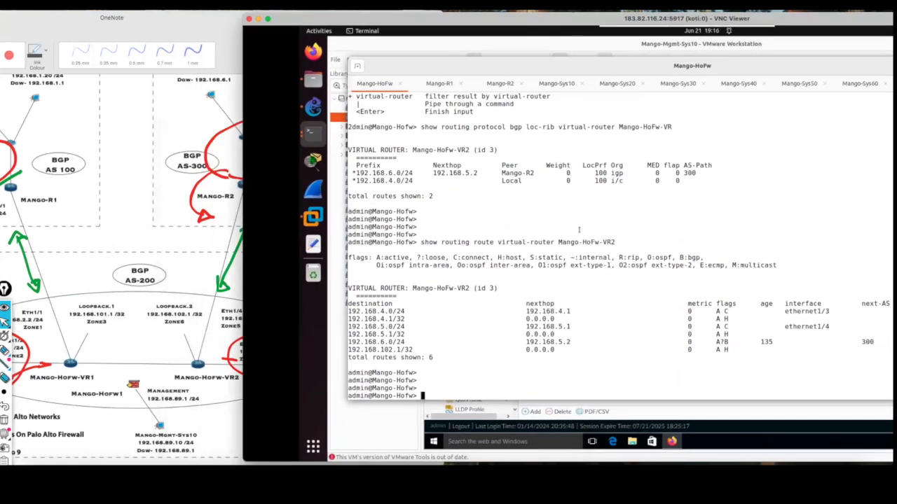
pyautogui.press('Up')
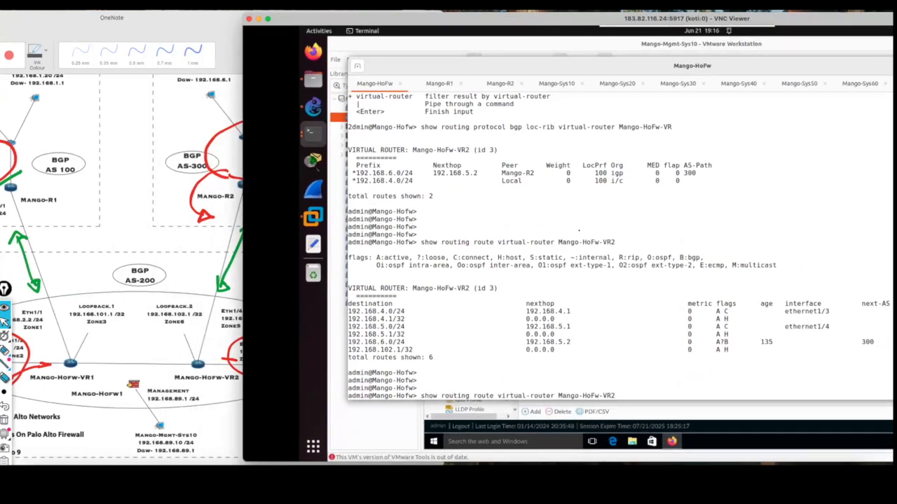
pyautogui.press('Up')
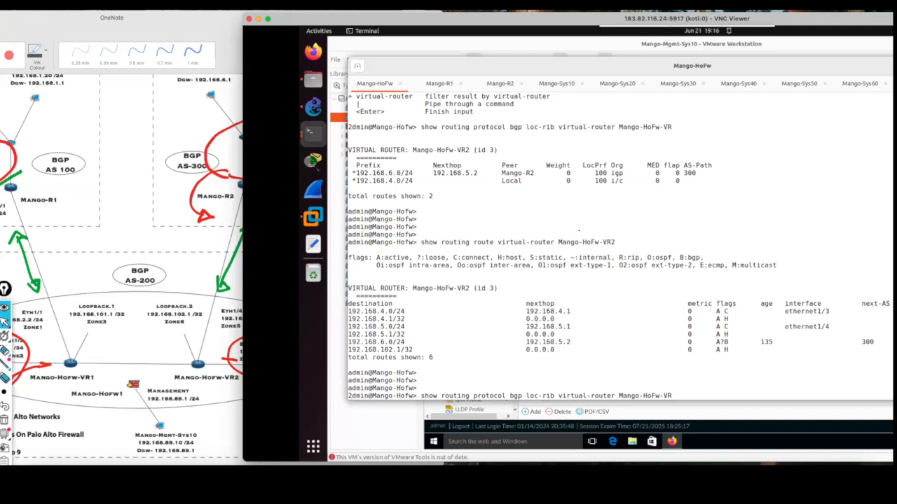
pyautogui.press('BackSpace')
pyautogui.press('BackSpace')
pyautogui.press('BackSpace')
pyautogui.press('BackSpace')
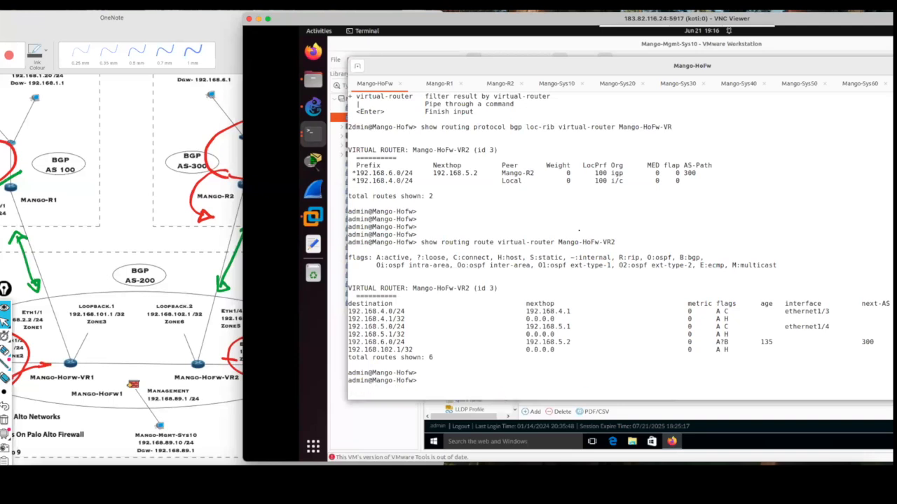
pyautogui.press('Return')
pyautogui.press('Return')
pyautogui.press('Return')
pyautogui.press('Return')
pyautogui.press('Return')
pyautogui.press('Return')
# List the options available for the show routing protocol bgp command.
pyautogui.write('show')
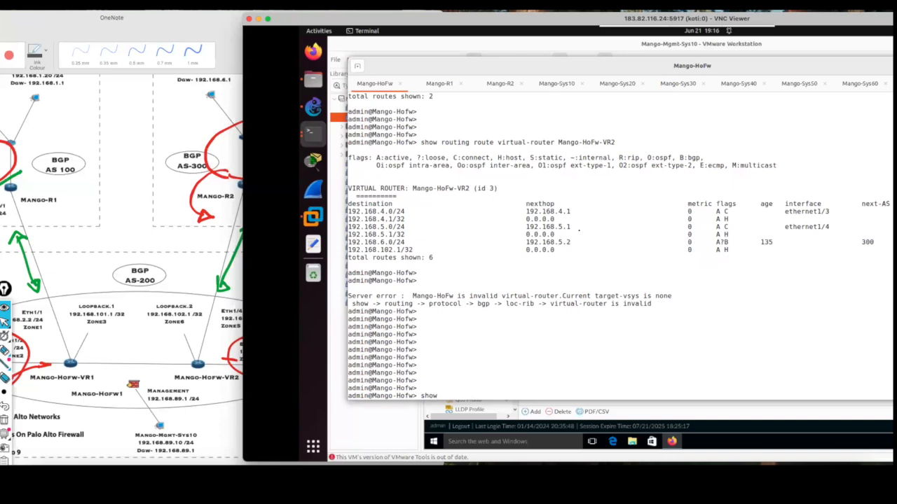
pyautogui.write(' routing protocol bgp')
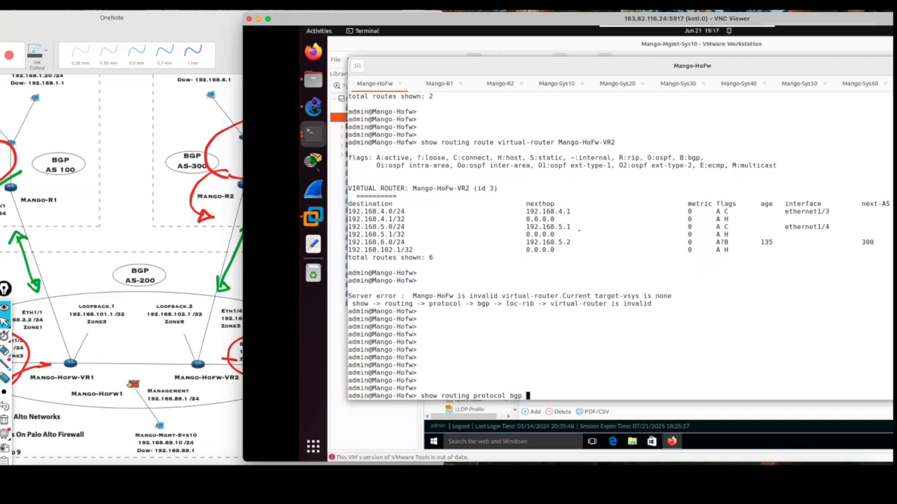
pyautogui.press('?')
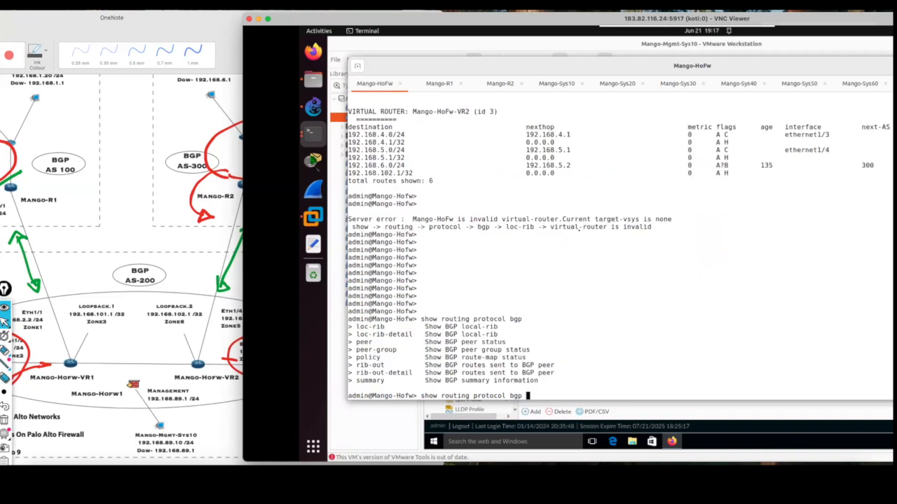
# Show the BGP peer status with show routing protocol bgp peer virtual-router Mango-HoFw-VR1.
pyautogui.write('peer virtual-router M')
pyautogui.press('Tab')
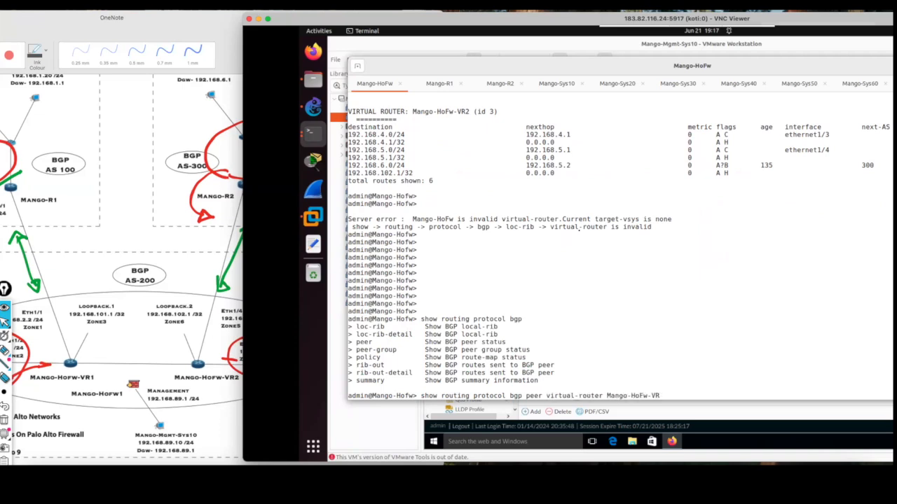
pyautogui.write('1')
pyautogui.press('Return')
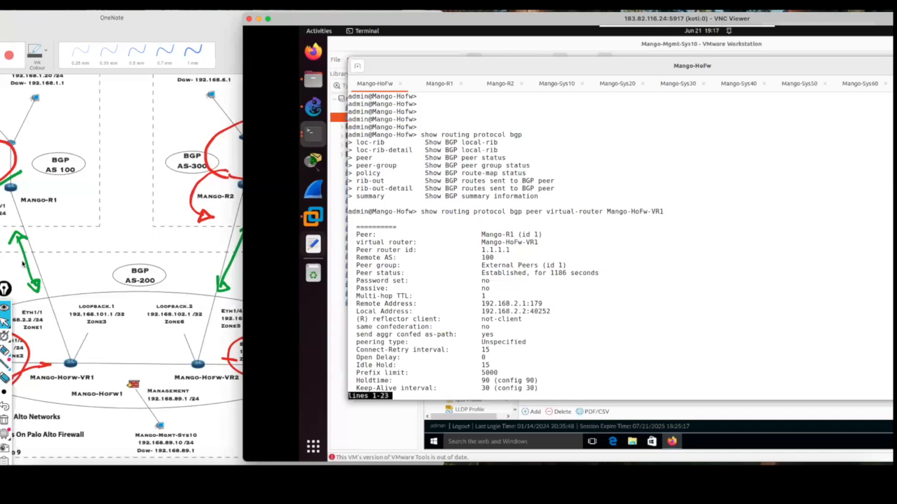
# Tick the Mango-HoFw-VR1 virtual router line in the peer output with the screen pen and clear the mark.
pyautogui.click(22, 205)
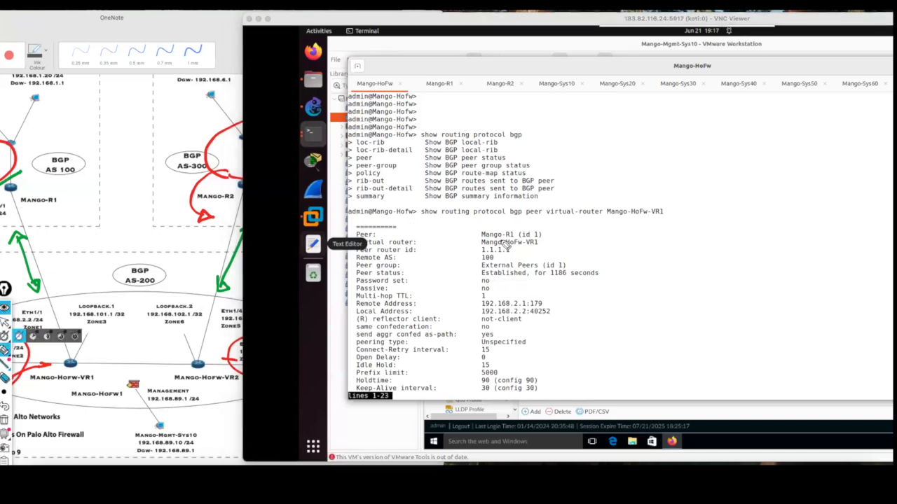
pyautogui.moveTo(540, 246); pyautogui.dragTo(573, 239)
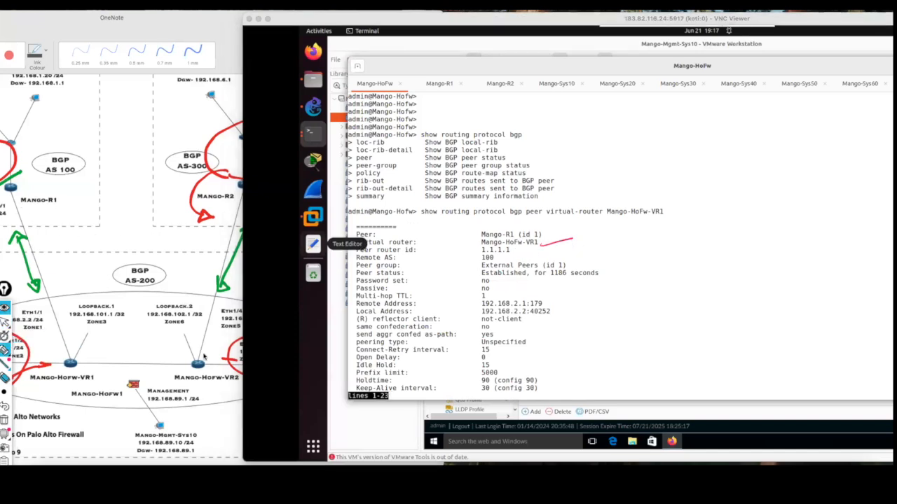
pyautogui.click(5, 322)
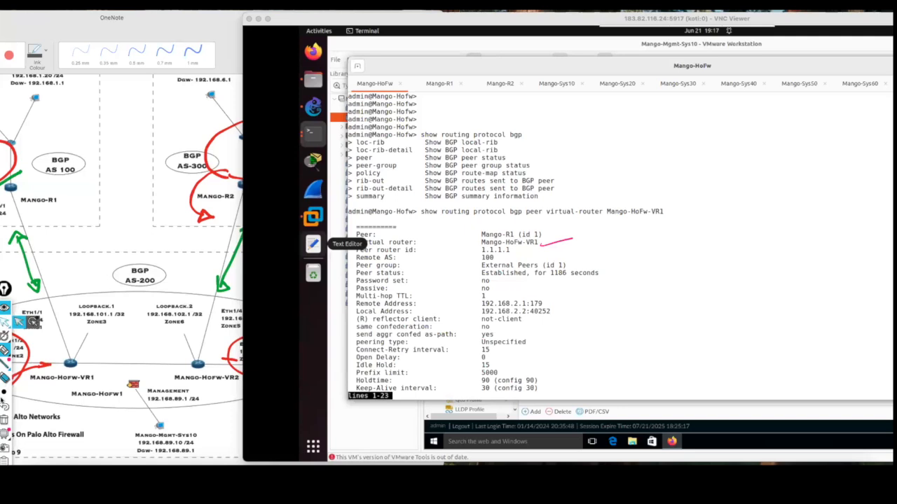
pyautogui.click(4, 419)
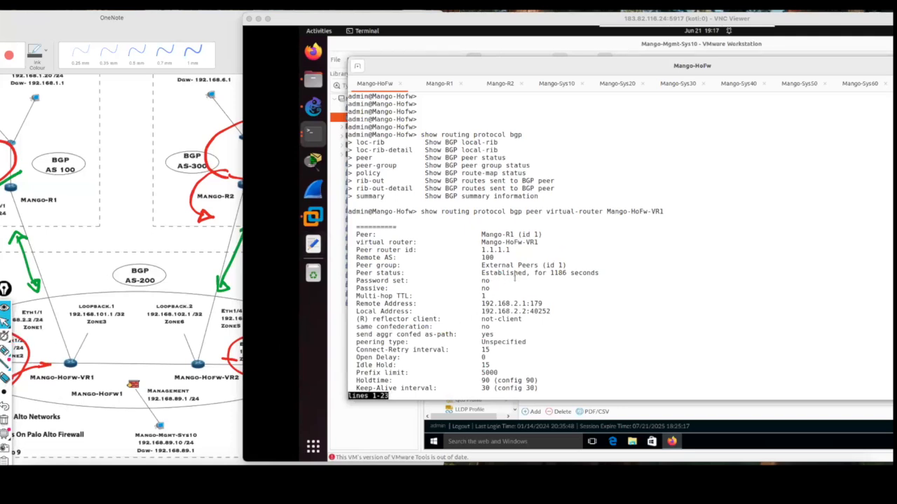
# Page through the BGP peer output to the entry for peer Mango-HoFw-VR2.
pyautogui.click(525, 288)
pyautogui.press('space')
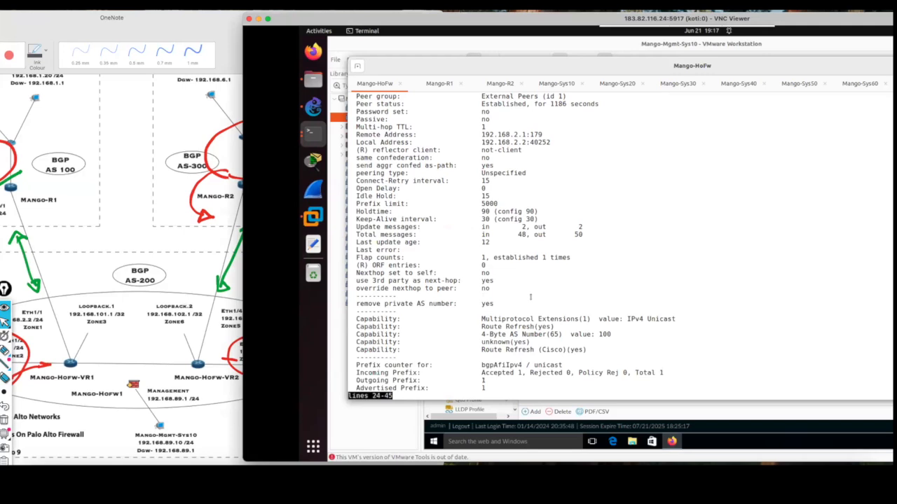
pyautogui.press('space')
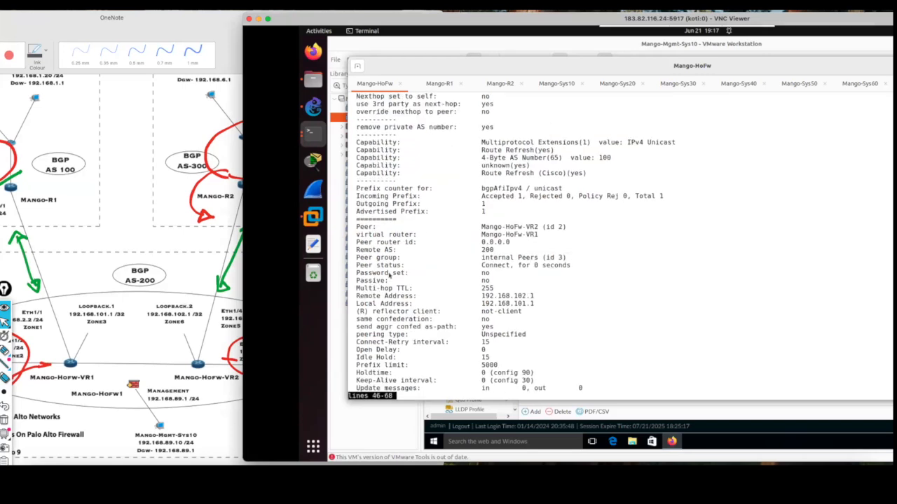
# Mark the Mango-HoFw-VR2 peer name and its peer status in the output with the screen pen.
pyautogui.click(4, 351)
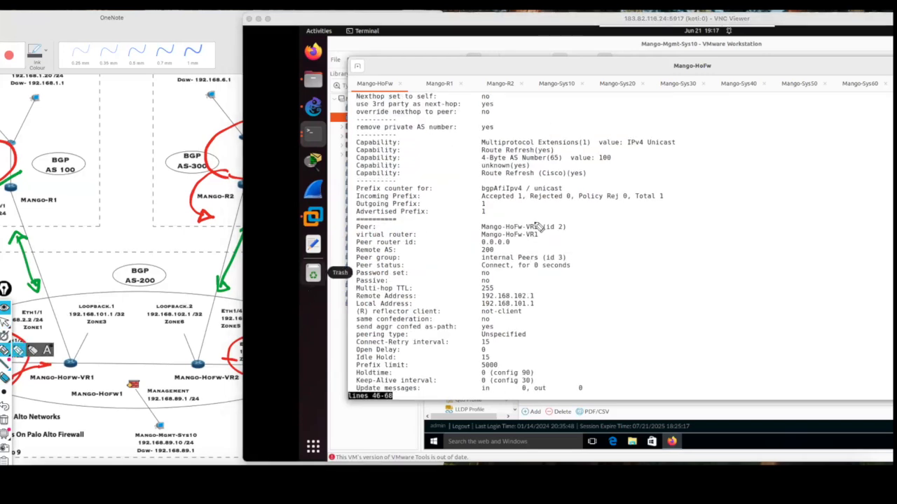
pyautogui.moveTo(533, 218); pyautogui.dragTo(559, 213)
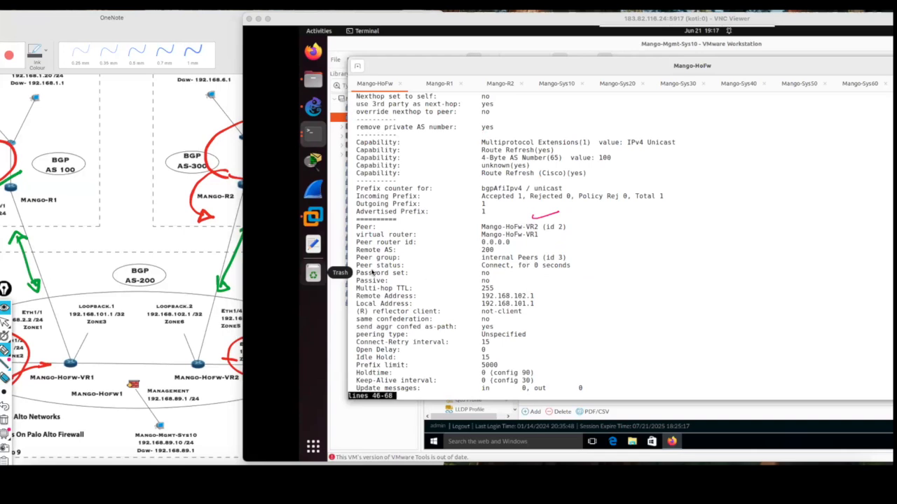
pyautogui.moveTo(490, 261)
pyautogui.mouseDown()
pyautogui.moveTo(476, 274)
pyautogui.moveTo(523, 274)
pyautogui.moveTo(499, 260)
pyautogui.mouseUp()
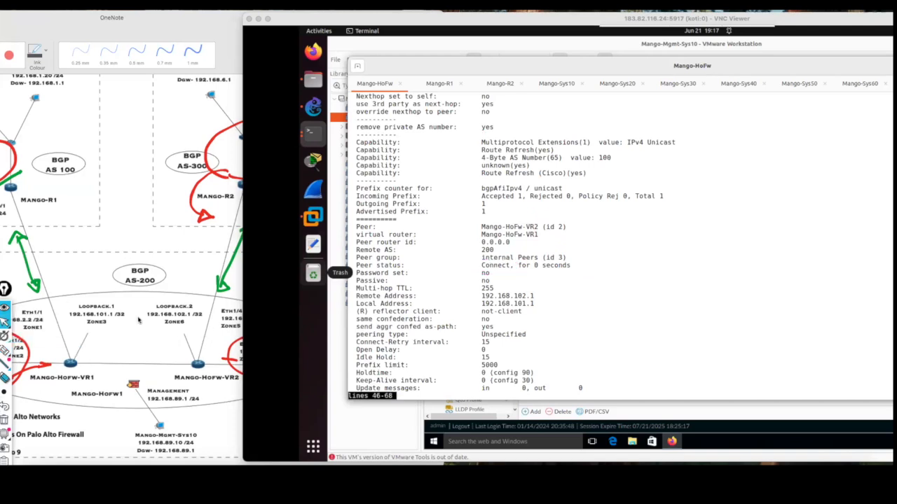
# Tick Mango-HoFw-VR1, circle Loopback.2 and draw an arrow from VR1 to Mango-HoFw-VR2 in blue ink on the OneNote topology diagram.
pyautogui.click(133, 345)
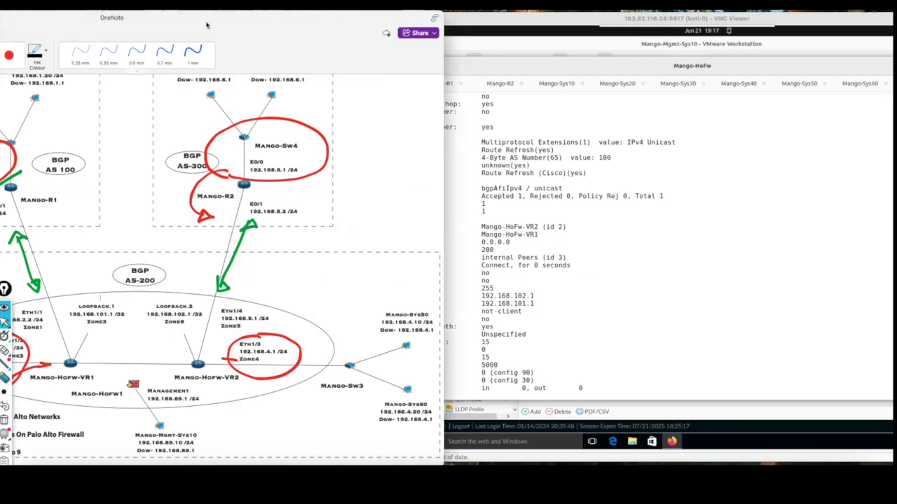
pyautogui.moveTo(207, 21); pyautogui.dragTo(301, 21)
pyautogui.click(70, 54)
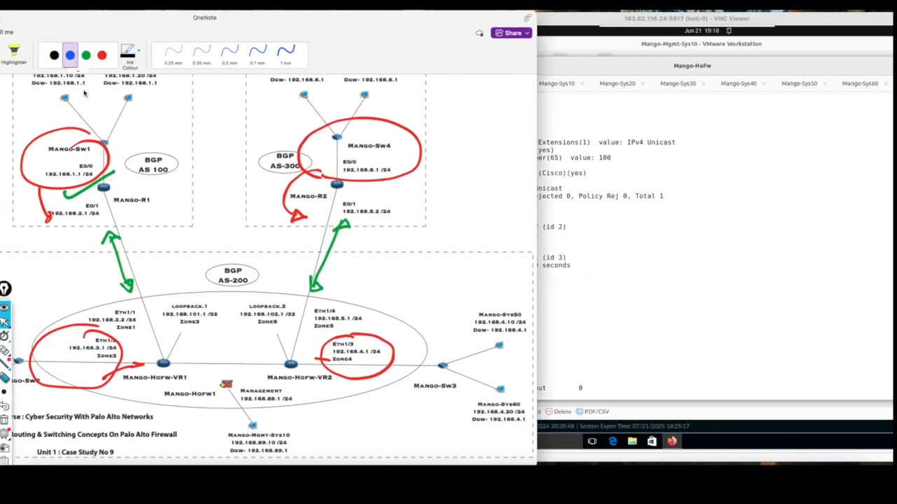
pyautogui.moveTo(163, 339); pyautogui.dragTo(148, 344)
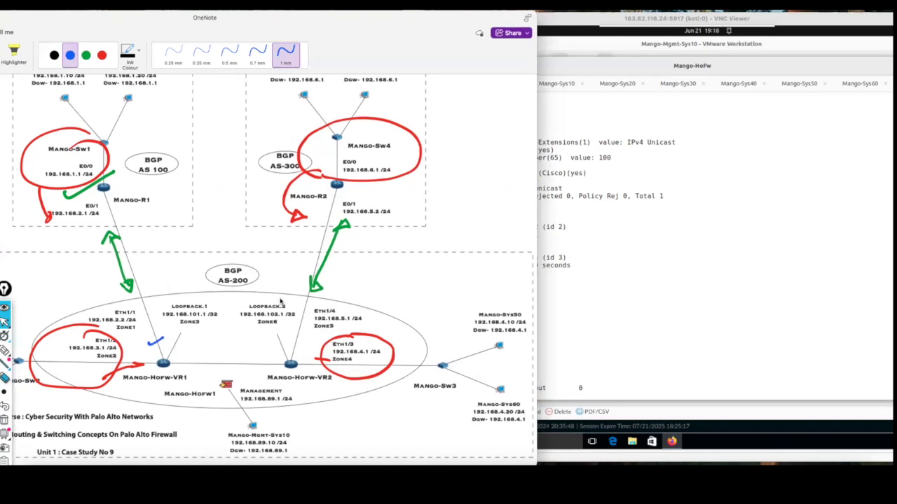
pyautogui.moveTo(280, 293)
pyautogui.mouseDown()
pyautogui.moveTo(235, 336)
pyautogui.moveTo(306, 312)
pyautogui.mouseUp()
pyautogui.moveTo(181, 348)
pyautogui.mouseDown()
pyautogui.moveTo(238, 349)
pyautogui.moveTo(261, 359)
pyautogui.mouseUp()
# Circle Loopback.1 and draw an arrow from Mango-HoFw-VR2 back to Mango-HoFw-VR1 in black ink on the diagram.
pyautogui.click(54, 55)
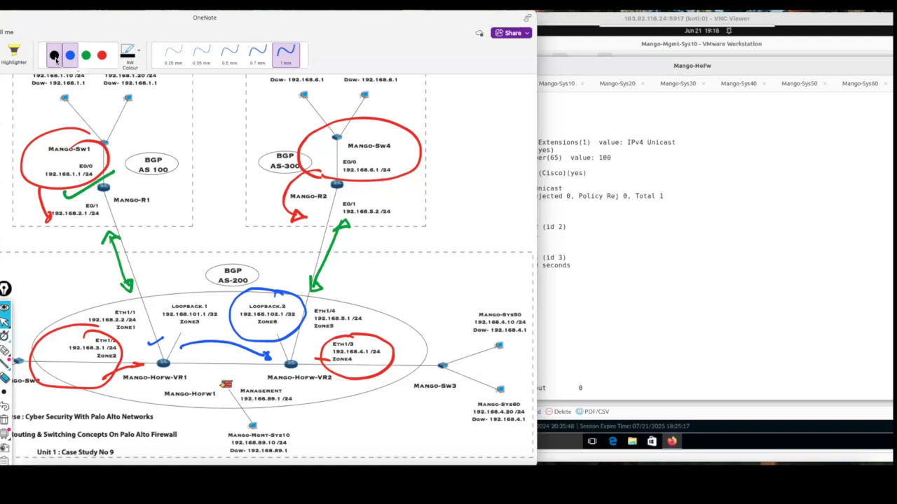
pyautogui.moveTo(203, 289)
pyautogui.mouseDown()
pyautogui.moveTo(183, 290)
pyautogui.moveTo(183, 336)
pyautogui.moveTo(216, 294)
pyautogui.moveTo(204, 288)
pyautogui.mouseUp()
pyautogui.moveTo(288, 363)
pyautogui.mouseDown()
pyautogui.moveTo(278, 374)
pyautogui.moveTo(192, 382)
pyautogui.mouseUp()
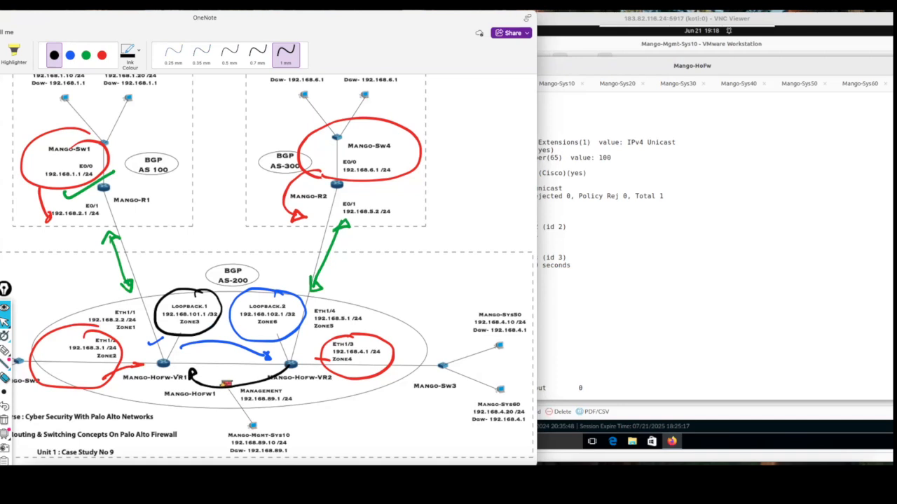
pyautogui.moveTo(415, 22); pyautogui.dragTo(297, 22)
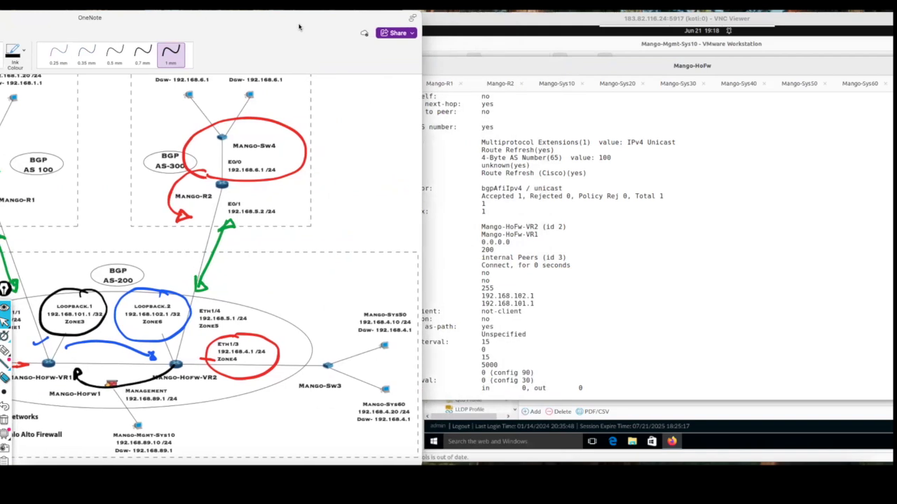
# Switch to the Mango-Mgmt-Sys10 VMware Workstation window and open the static routes of virtual router Mango-HoFw-VR1.
pyautogui.click(420, 36)
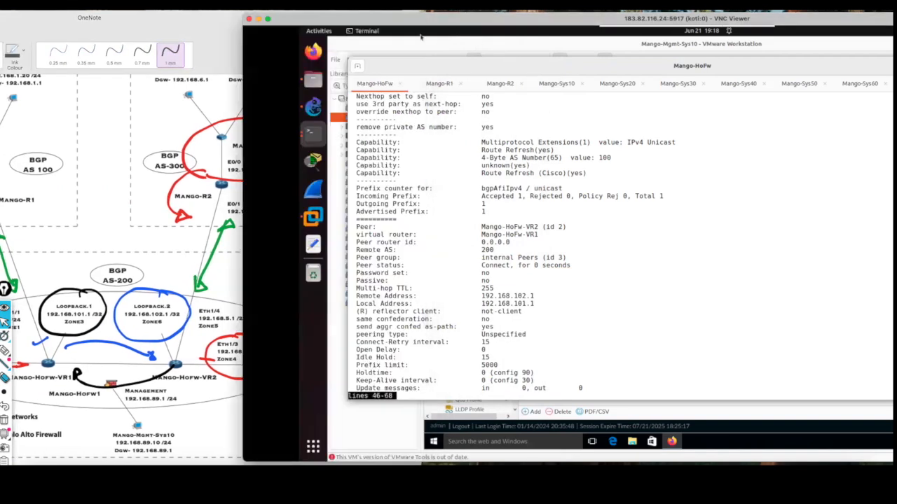
pyautogui.click(319, 31)
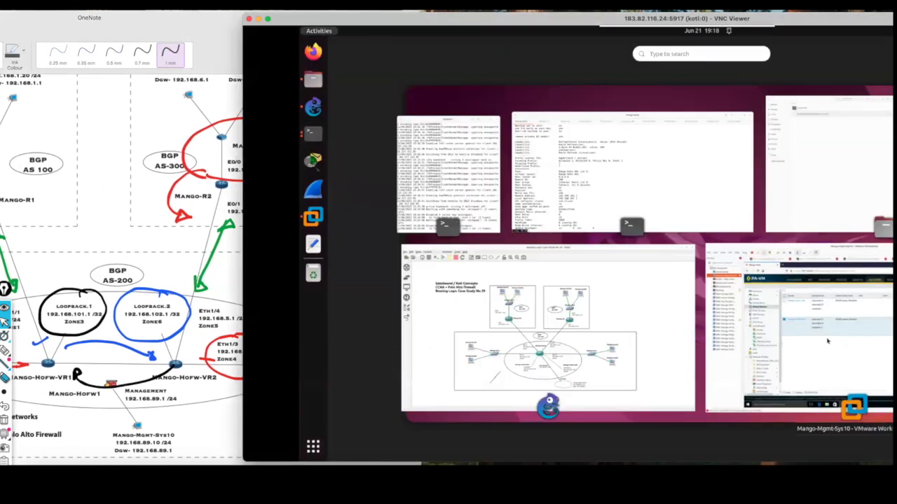
pyautogui.click(837, 341)
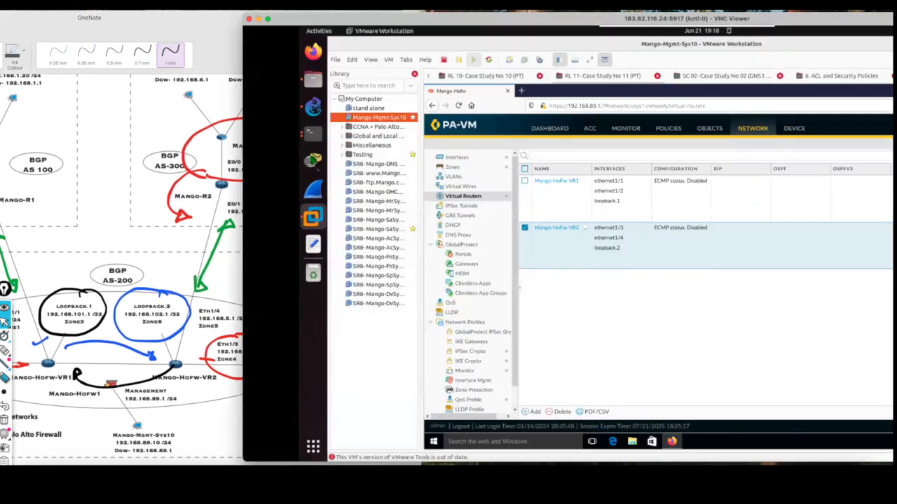
pyautogui.click(567, 183)
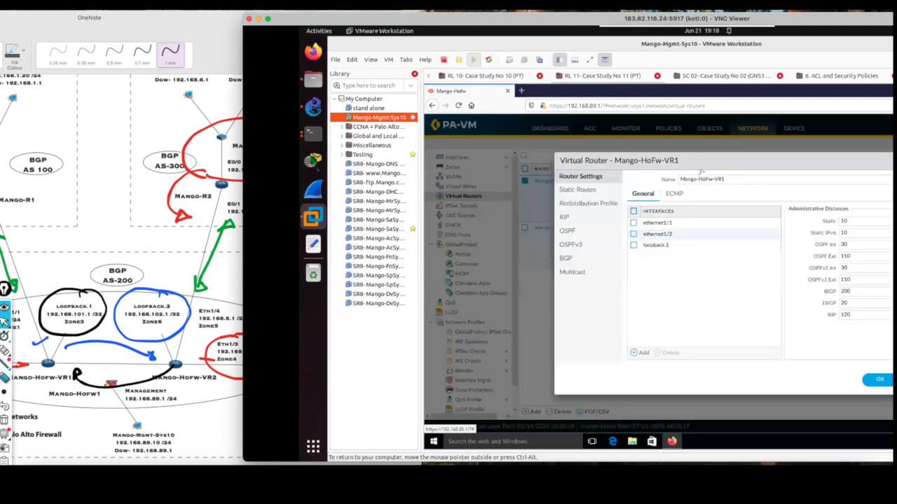
pyautogui.click(594, 192)
pyautogui.moveTo(781, 163); pyautogui.dragTo(703, 163)
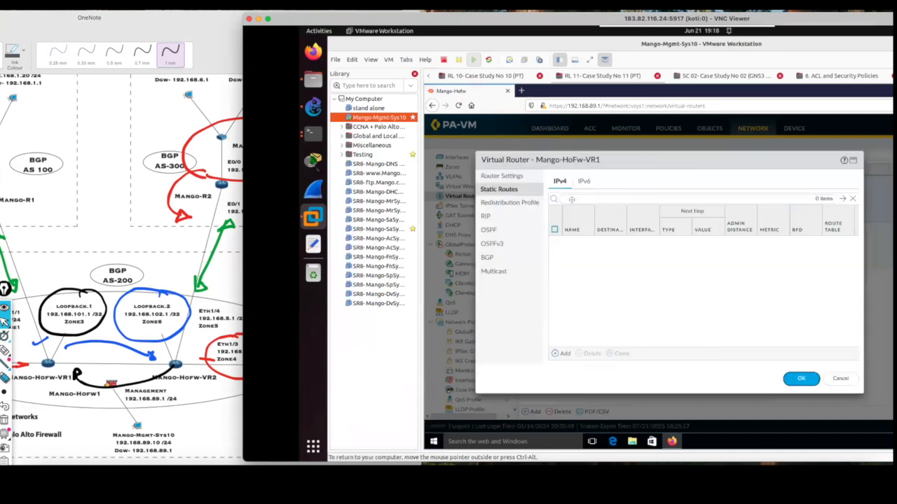
# Add an IPv4 static route to Mango-HoFw-VR1 named 192.168.102.1 with destination 192.168.102.1/32.
pyautogui.click(561, 353)
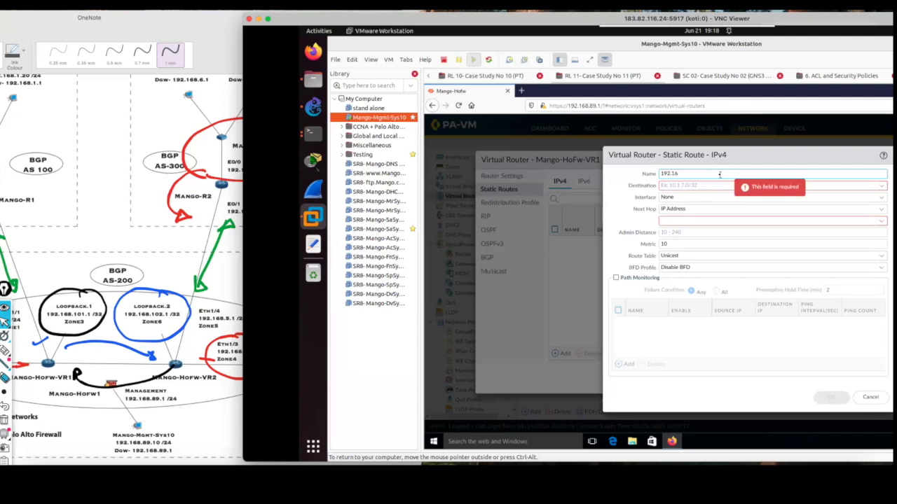
pyautogui.write('192.168.102.1')
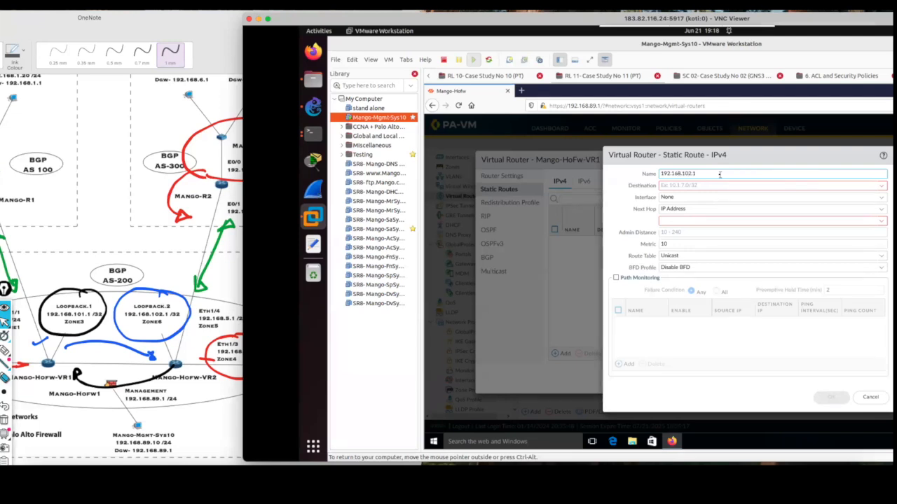
pyautogui.click(746, 186)
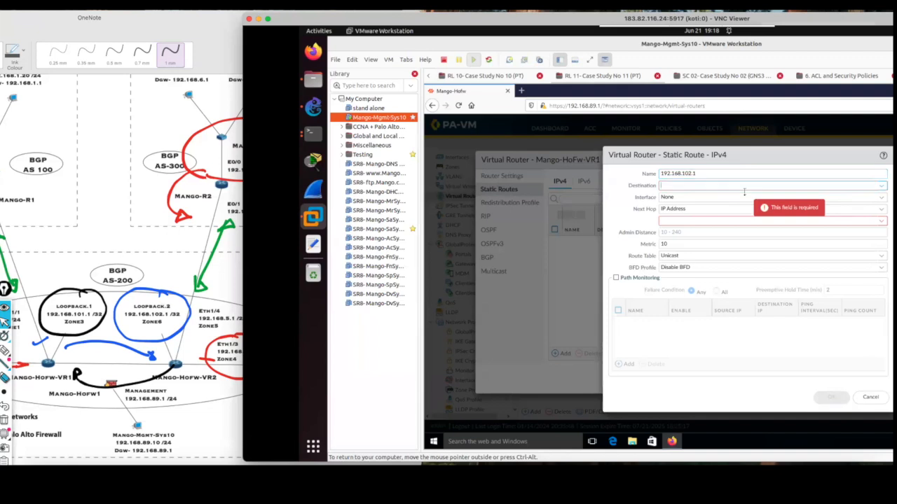
pyautogui.write('192.168.102.1/32')
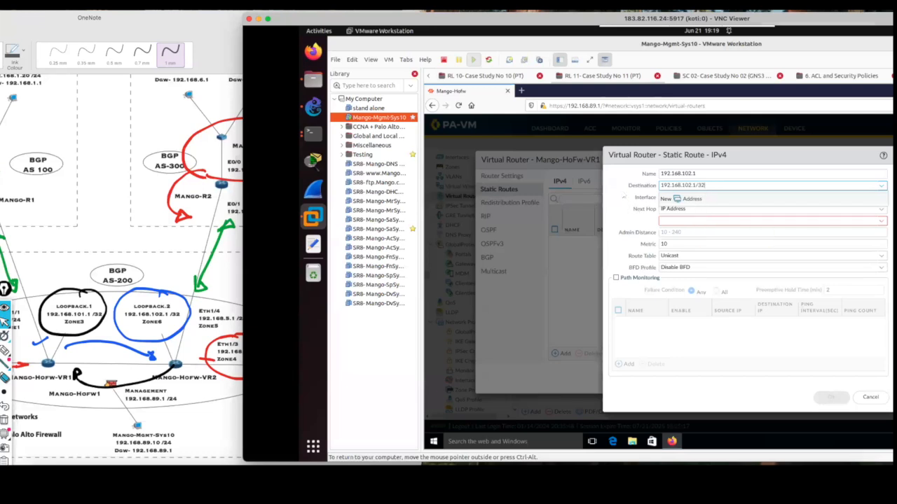
pyautogui.click(670, 208)
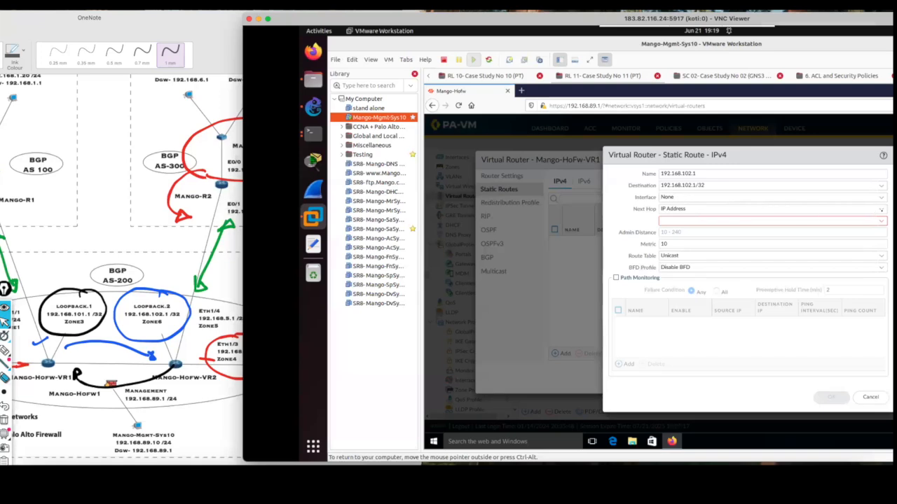
# Set the route's next hop to Next VR with Mango-HoFw-VR2 and save the route and the Mango-HoFw-VR1 virtual router.
pyautogui.click(844, 210)
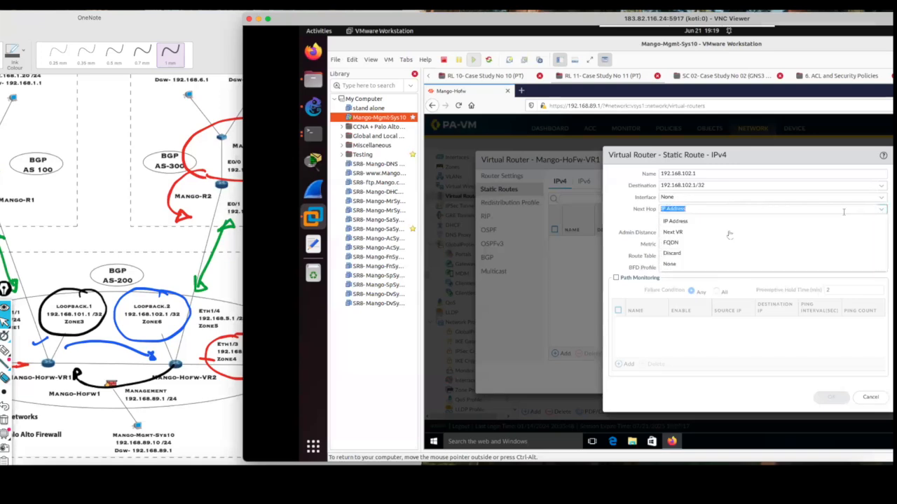
pyautogui.click(700, 235)
pyautogui.click(880, 221)
pyautogui.click(685, 233)
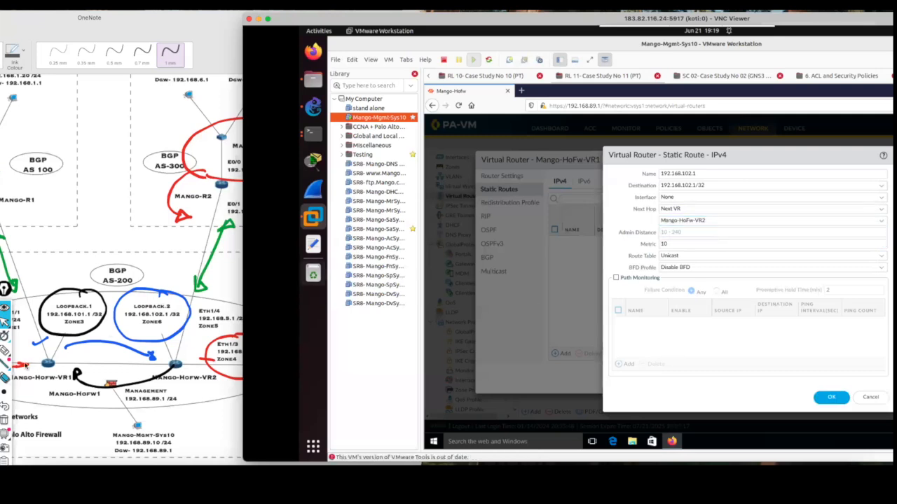
pyautogui.click(5, 351)
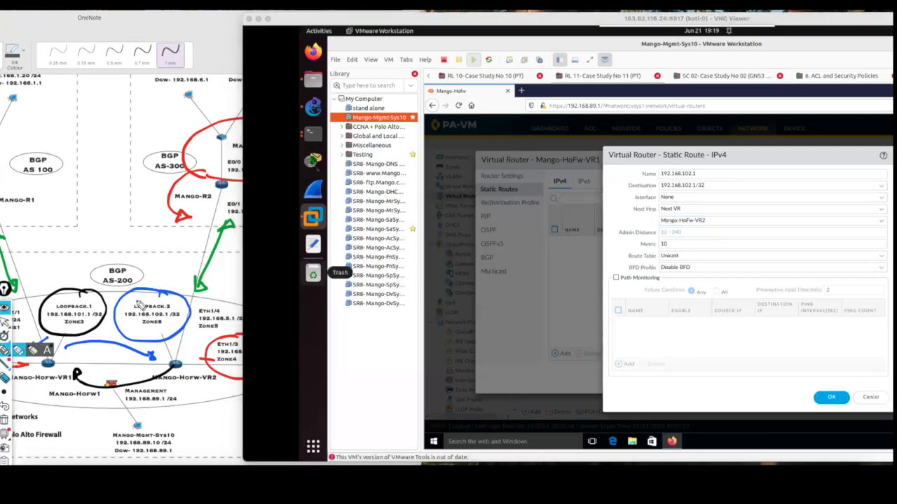
pyautogui.click(5, 322)
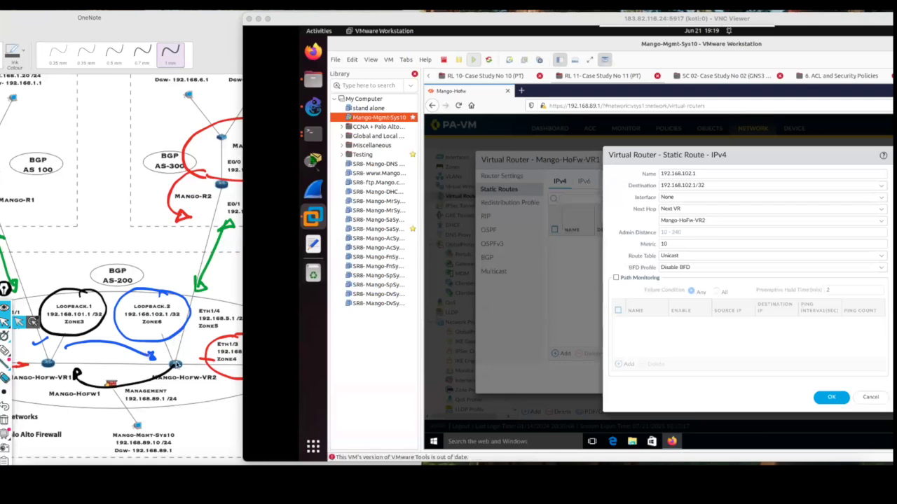
pyautogui.click(833, 399)
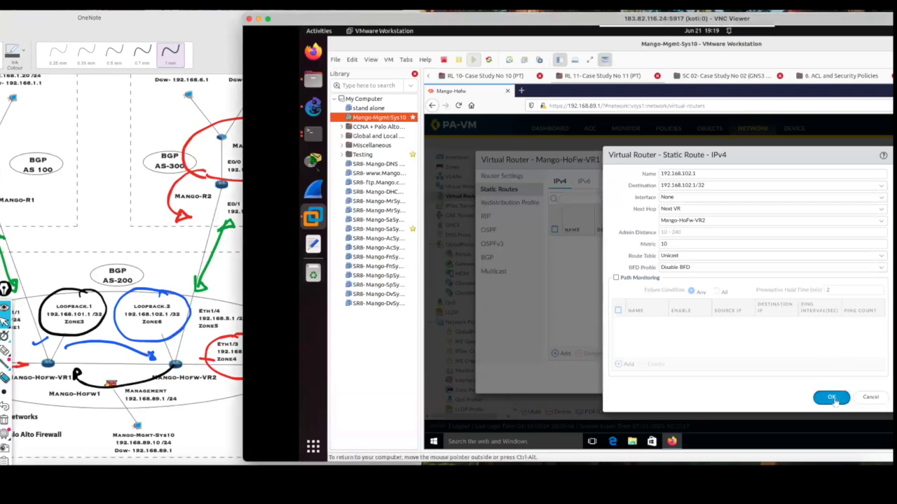
pyautogui.click(802, 379)
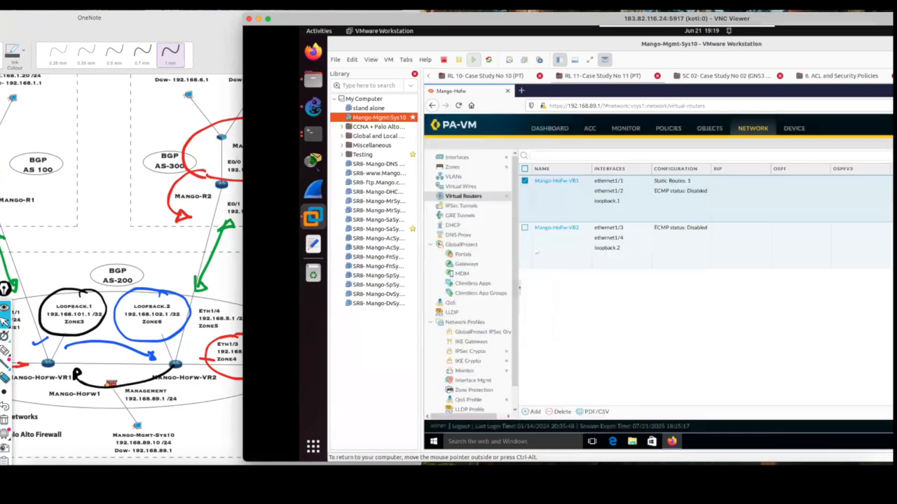
# Add an IPv4 static route to virtual router Mango-HoFw-VR2 named 192.168.101.1 with destination 192.168.101.1/32.
pyautogui.click(564, 229)
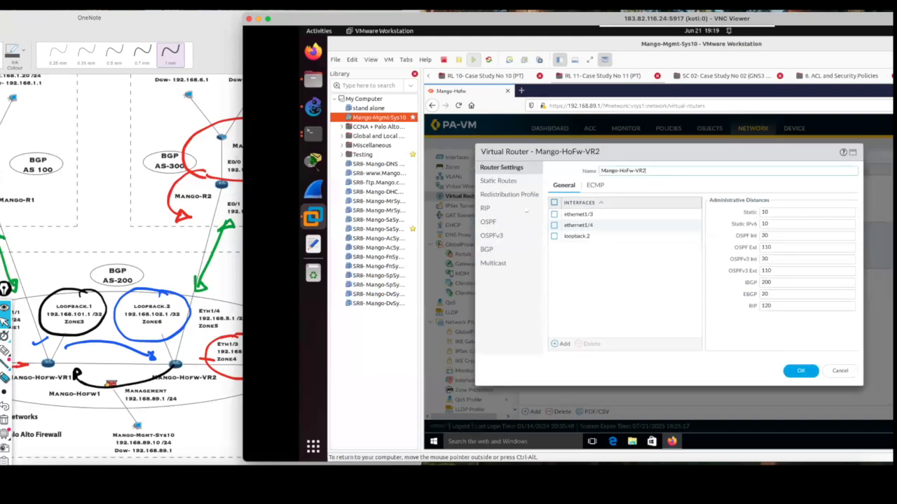
pyautogui.click(519, 184)
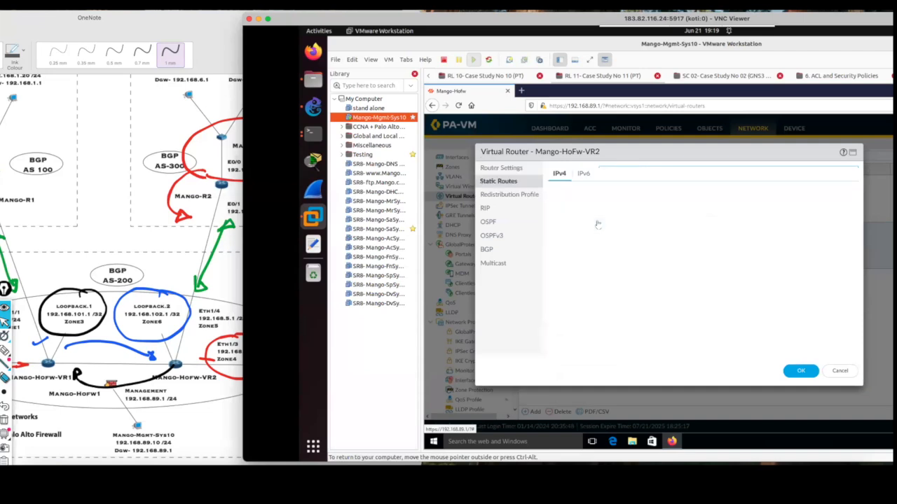
pyautogui.click(564, 346)
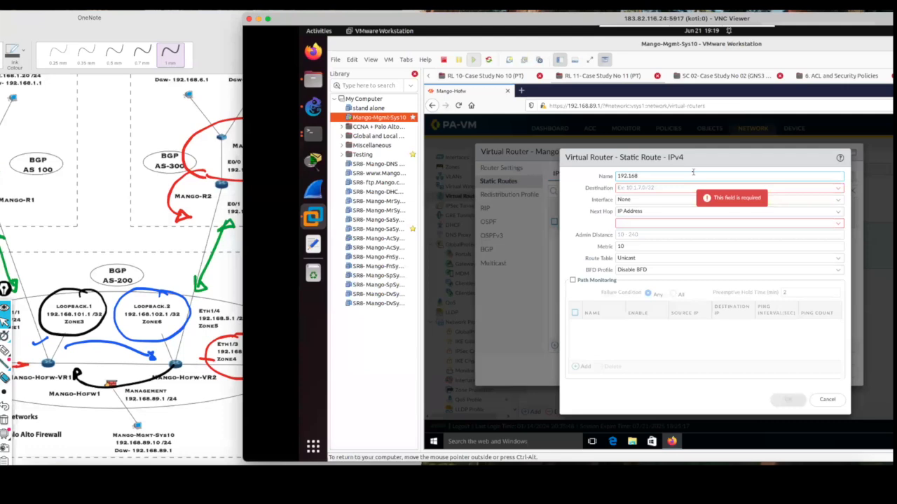
pyautogui.write('.101.1')
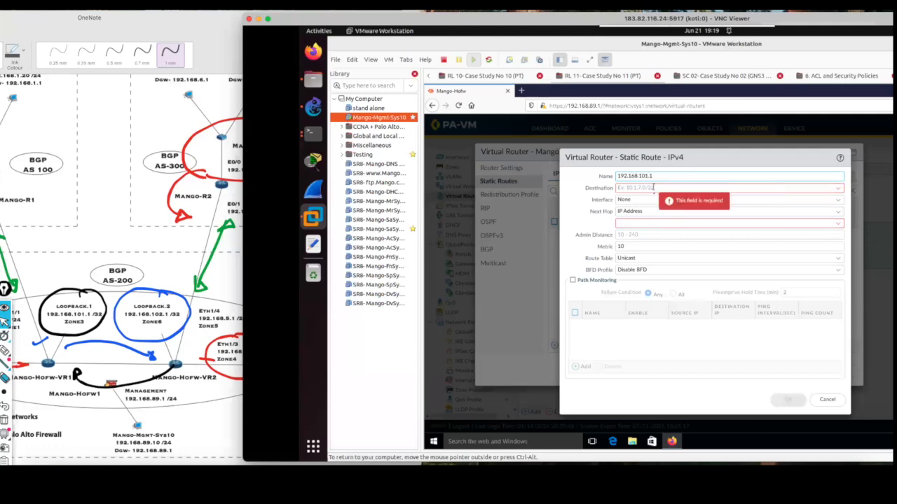
pyautogui.press('Tab')
pyautogui.write('192.168')
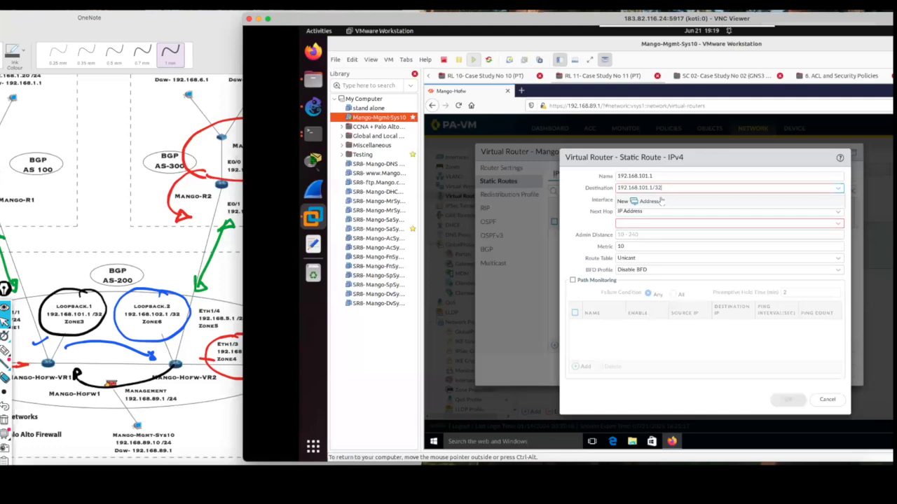
pyautogui.click(661, 199)
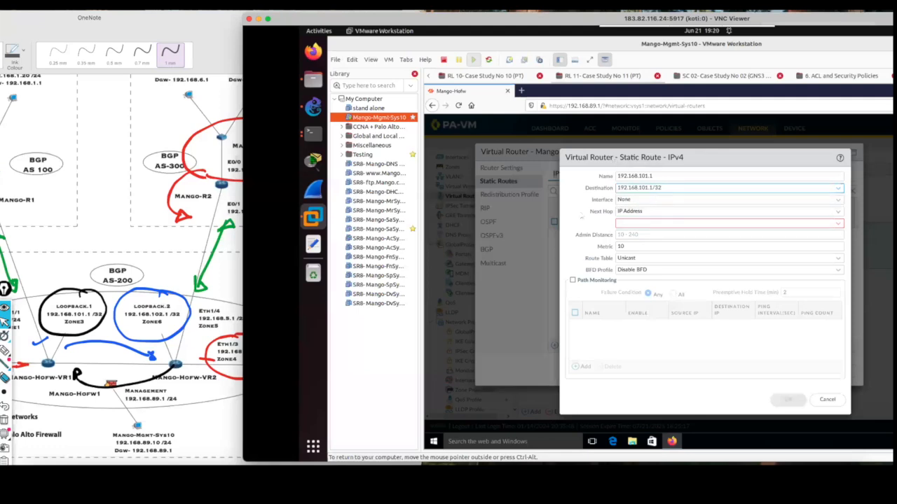
# Set the new route's next hop to Next VR with Mango-HoFw-VR1 and save the static route.
pyautogui.click(675, 210)
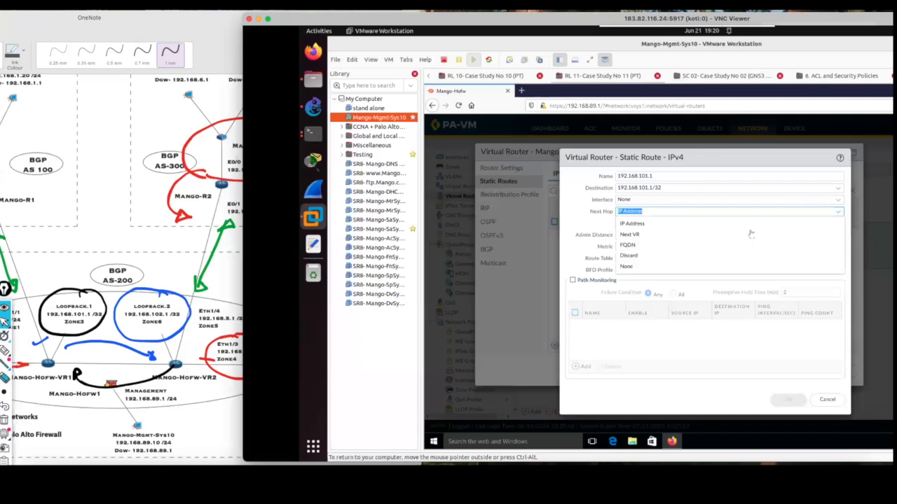
pyautogui.click(680, 236)
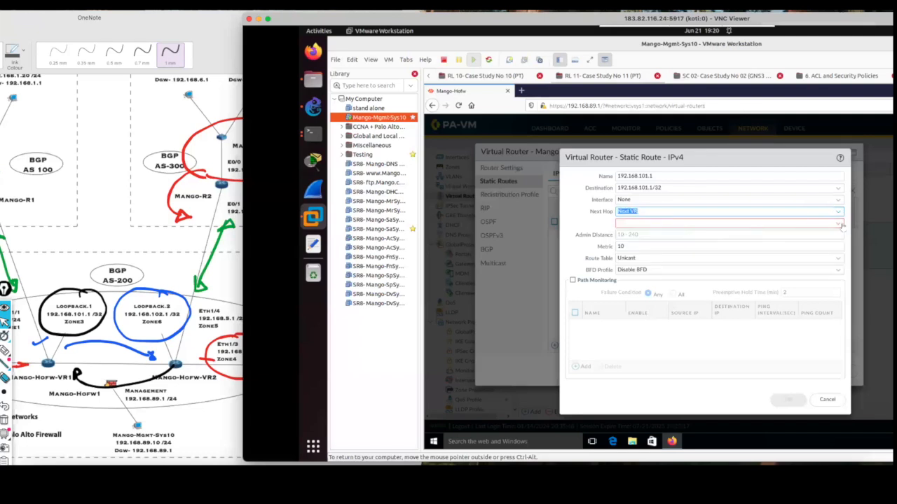
pyautogui.click(841, 224)
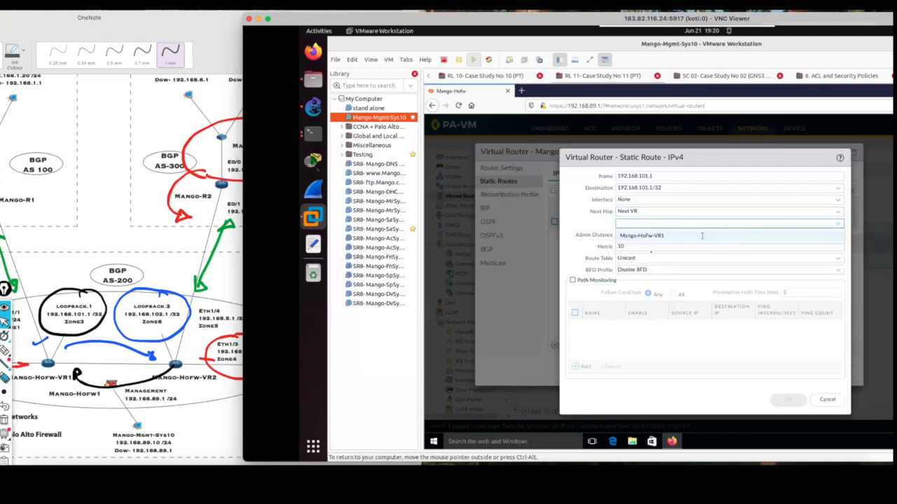
pyautogui.click(701, 236)
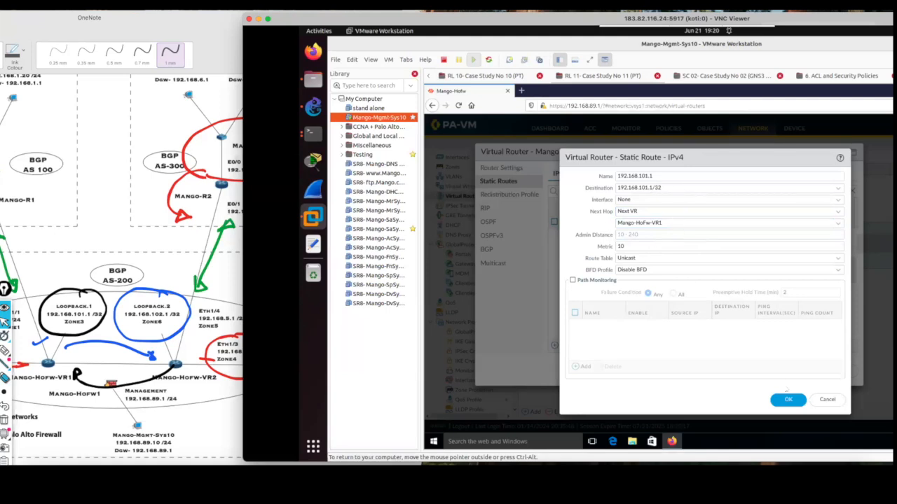
pyautogui.click(785, 398)
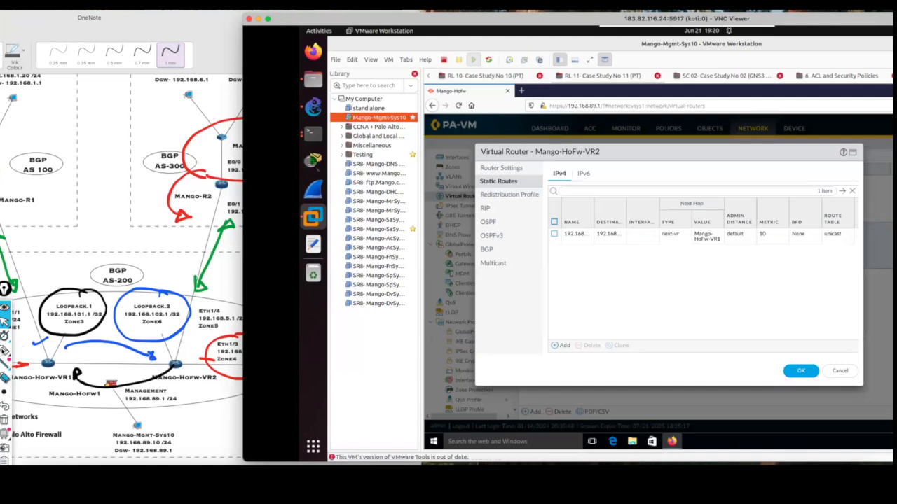
# Sketch the path between Mango-HoFw-VR2 and Mango-HoFw-VR1 on the diagram with the screen pen and clear the marks.
pyautogui.click(4, 350)
pyautogui.moveTo(163, 361)
pyautogui.mouseDown()
pyautogui.moveTo(164, 370)
pyautogui.moveTo(95, 356)
pyautogui.moveTo(64, 363)
pyautogui.mouseUp()
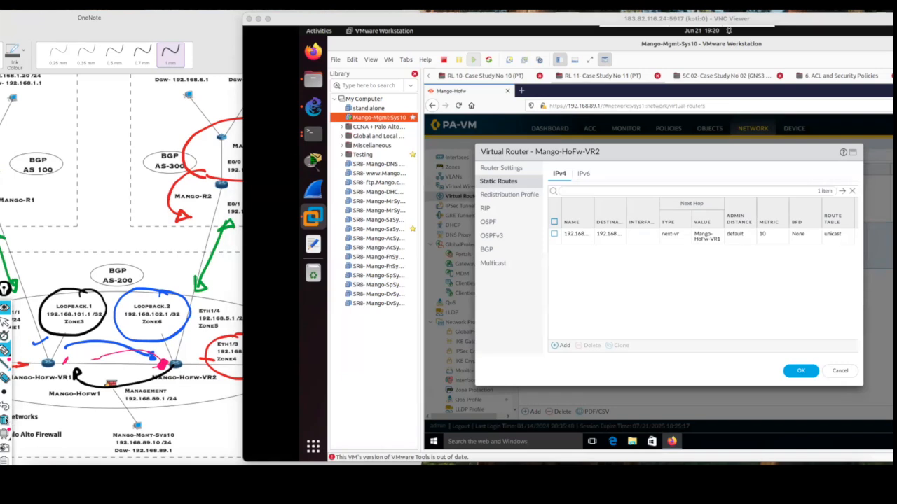
pyautogui.click(4, 409)
pyautogui.click(4, 409)
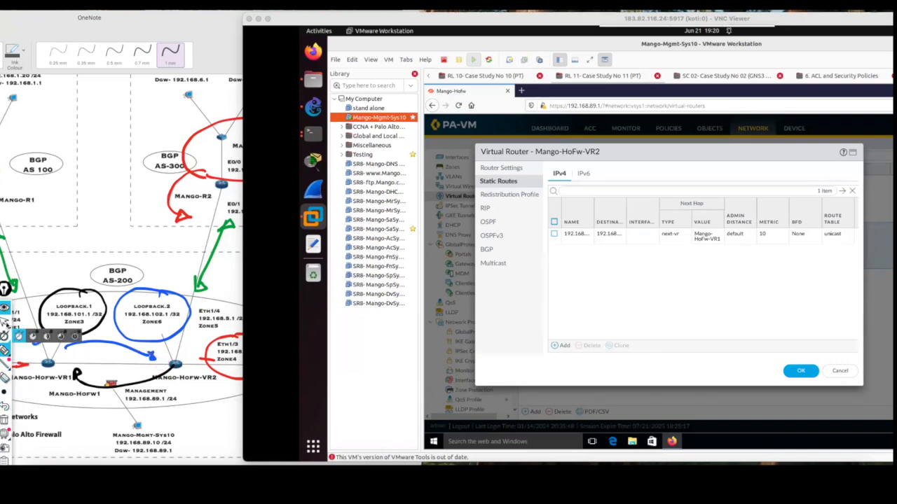
# Reopen the 192.168.101.1 static route of Mango-HoFw-VR2, check its interface choices, and close it without saving.
pyautogui.click(5, 323)
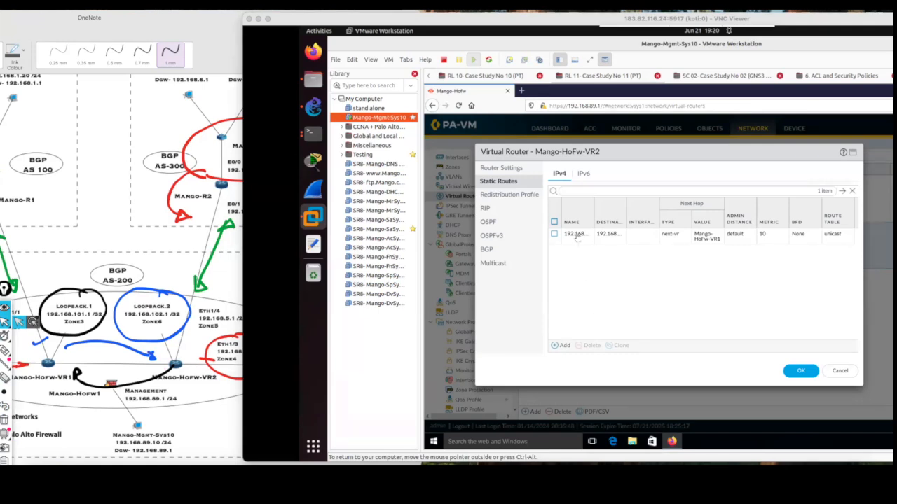
pyautogui.click(574, 234)
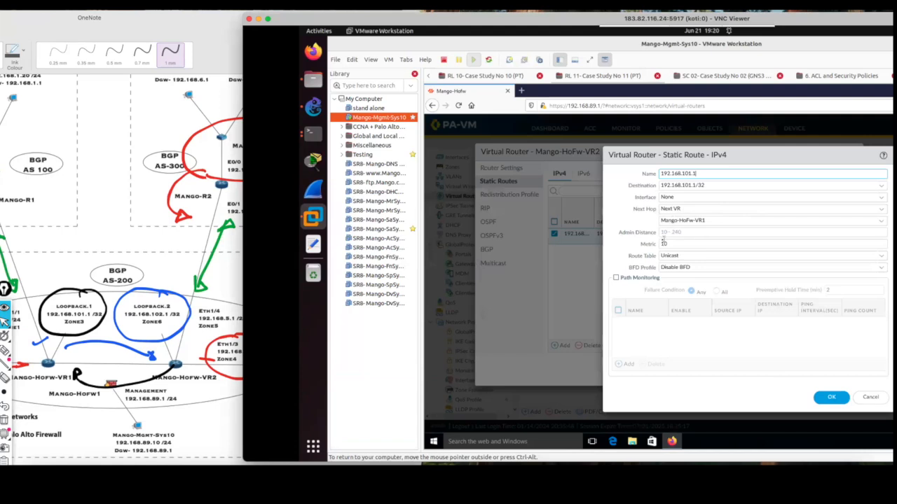
pyautogui.click(880, 199)
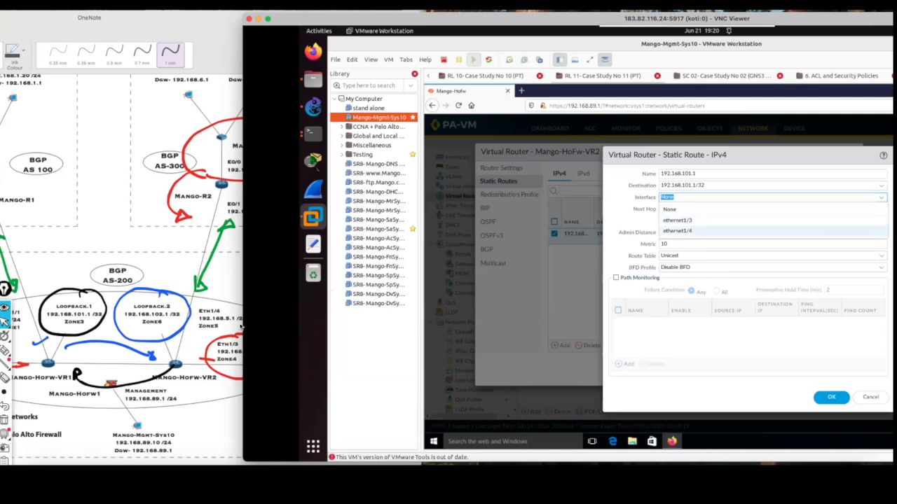
pyautogui.click(665, 211)
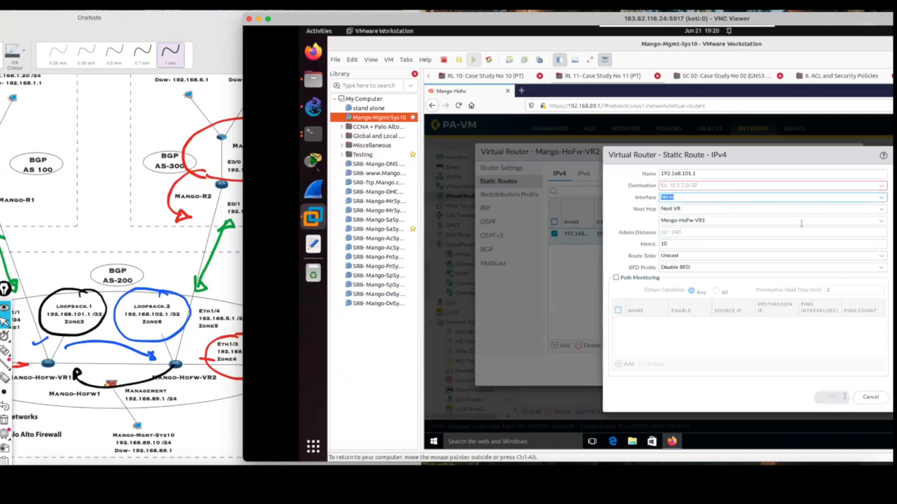
pyautogui.click(868, 399)
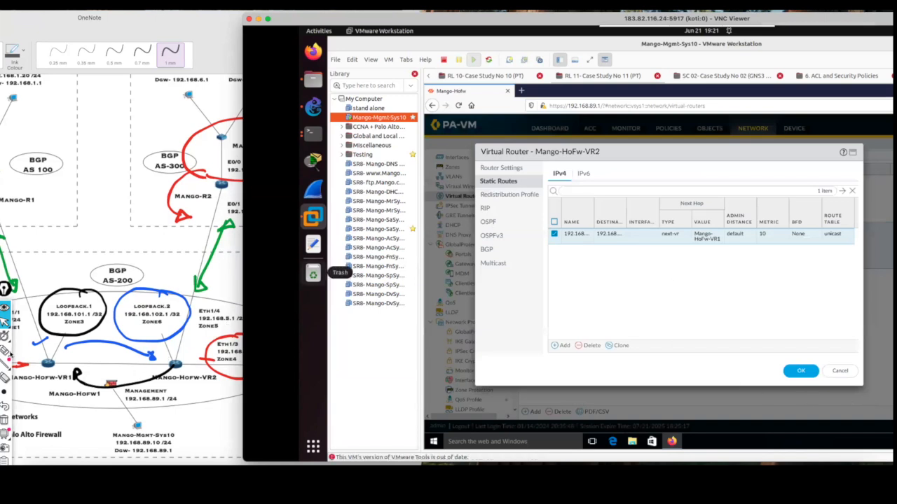
# Mark the link between Mango-HoFw-VR2 and Mango-HoFw-VR1 and circle the VR2 label with the screen pen, clearing the marks.
pyautogui.click(21, 352)
pyautogui.moveTo(171, 365); pyautogui.dragTo(58, 366)
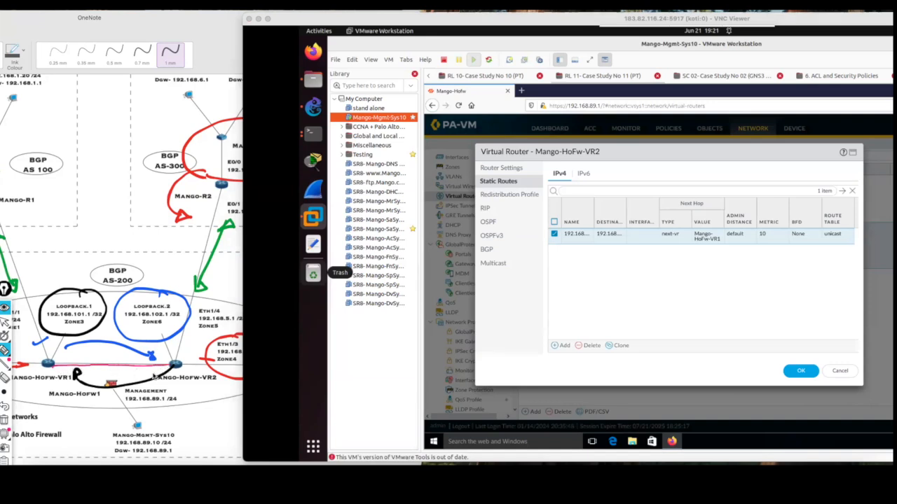
pyautogui.moveTo(139, 366)
pyautogui.mouseDown()
pyautogui.moveTo(165, 418)
pyautogui.moveTo(175, 412)
pyautogui.mouseUp()
pyautogui.moveTo(180, 414)
pyautogui.mouseDown()
pyautogui.moveTo(211, 405)
pyautogui.moveTo(180, 404)
pyautogui.mouseUp()
pyautogui.click(4, 421)
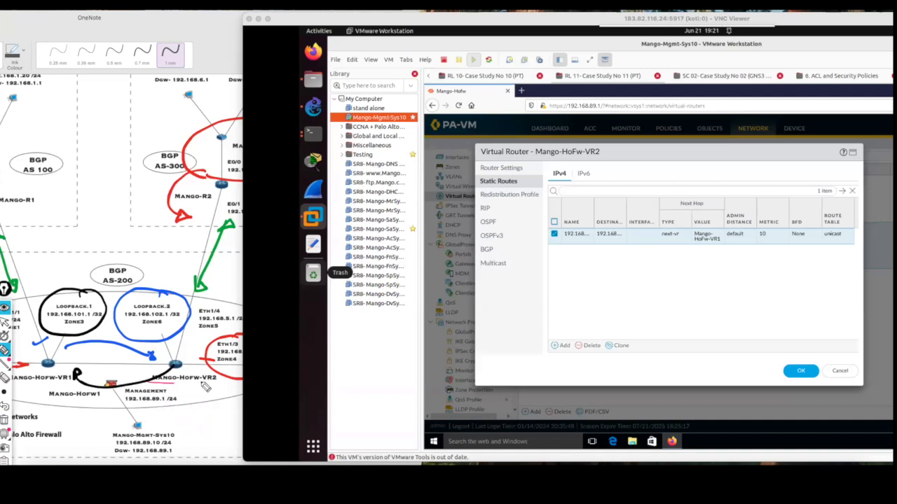
pyautogui.moveTo(144, 372)
pyautogui.mouseDown()
pyautogui.moveTo(245, 384)
pyautogui.moveTo(220, 392)
pyautogui.moveTo(232, 391)
pyautogui.mouseUp()
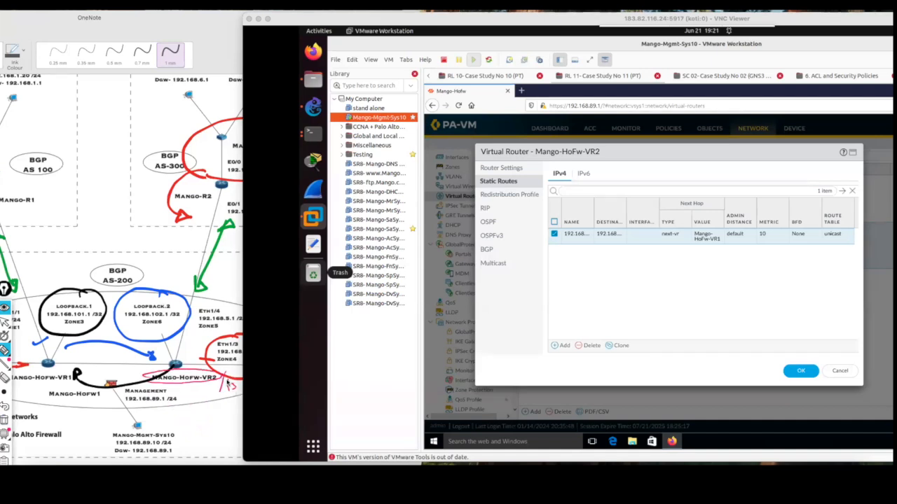
pyautogui.moveTo(77, 366)
pyautogui.mouseDown()
pyautogui.moveTo(74, 375)
pyautogui.moveTo(92, 378)
pyautogui.mouseUp()
pyautogui.click(4, 420)
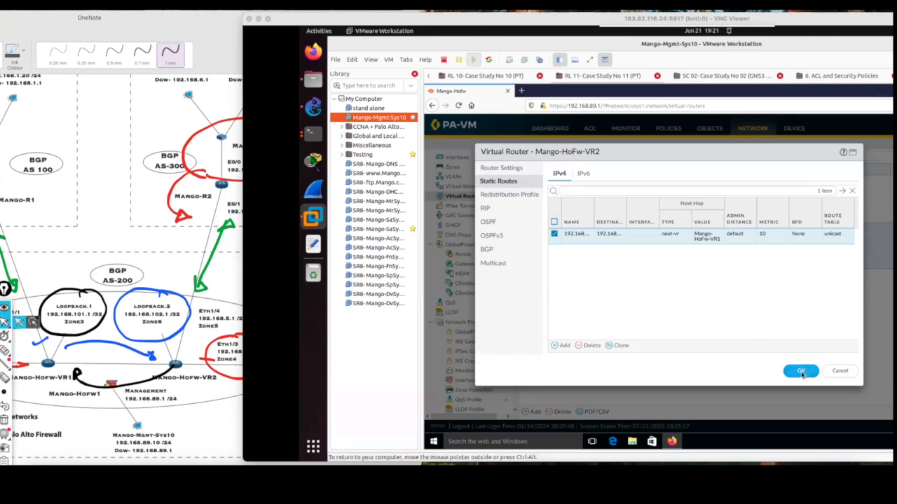
# Save the Mango-HoFw-VR2 virtual router and commit the firewall configuration.
pyautogui.click(801, 373)
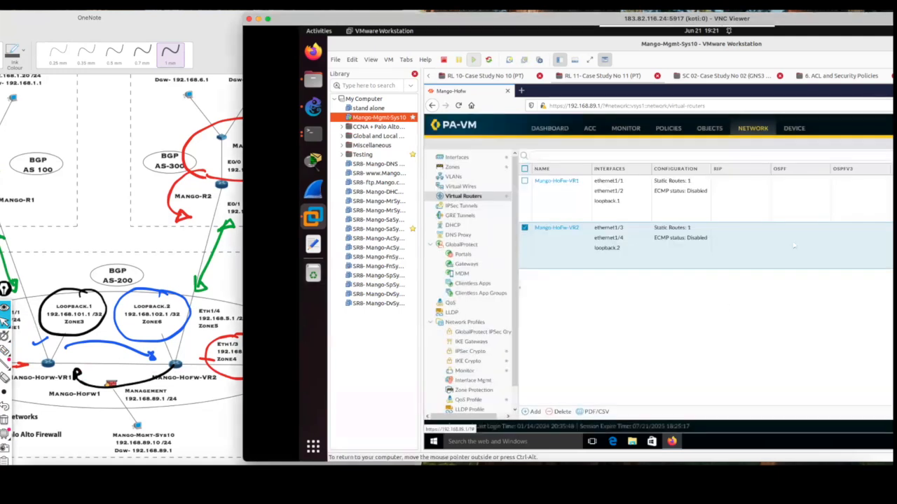
pyautogui.moveTo(706, 19); pyautogui.dragTo(570, 21)
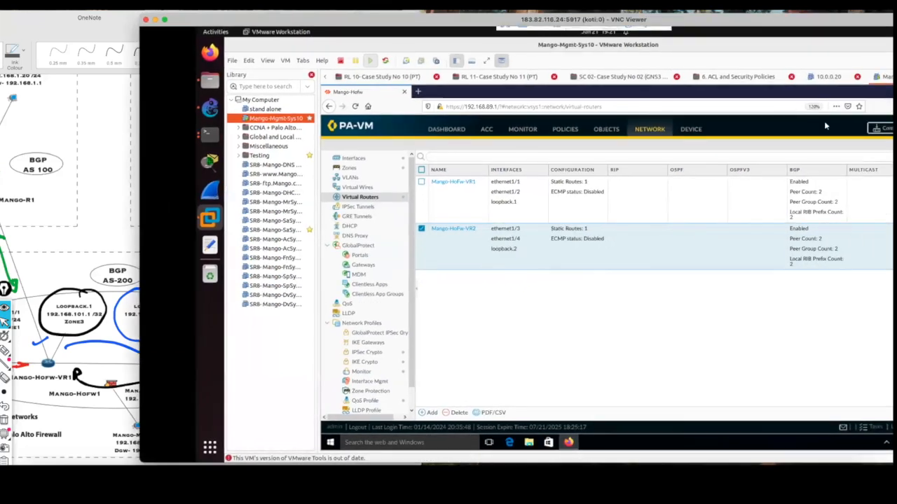
pyautogui.click(856, 129)
pyautogui.click(697, 384)
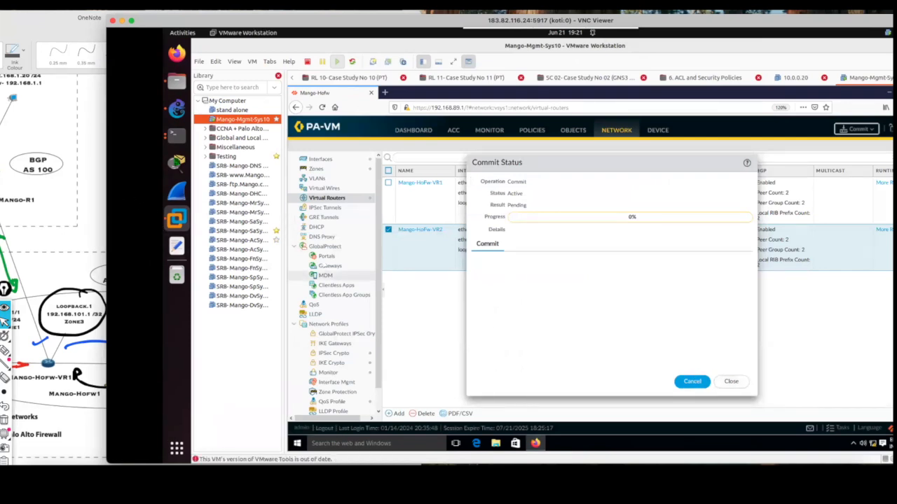
# Handwrite circled "EBGP - 1" and "IBGP" notes in green above AS-200 on the OneNote diagram, with a line to the loopbacks.
pyautogui.click(102, 196)
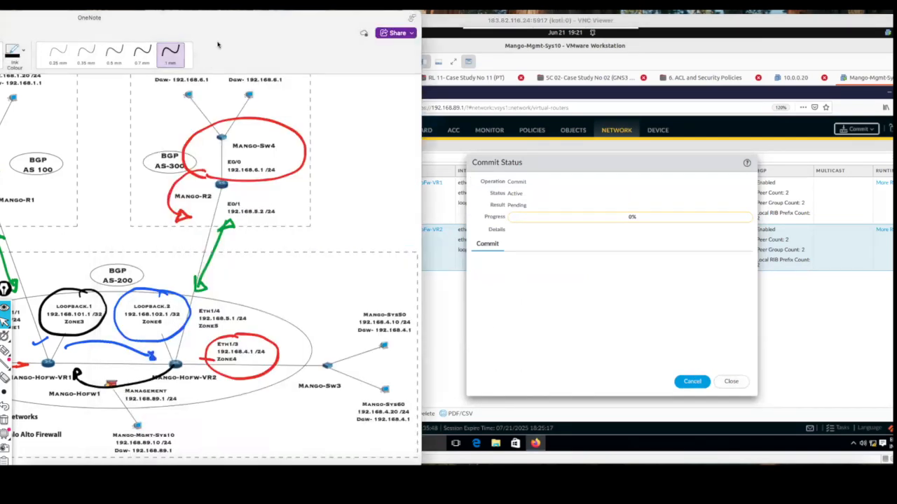
pyautogui.moveTo(336, 10); pyautogui.dragTo(469, 10)
pyautogui.click(102, 56)
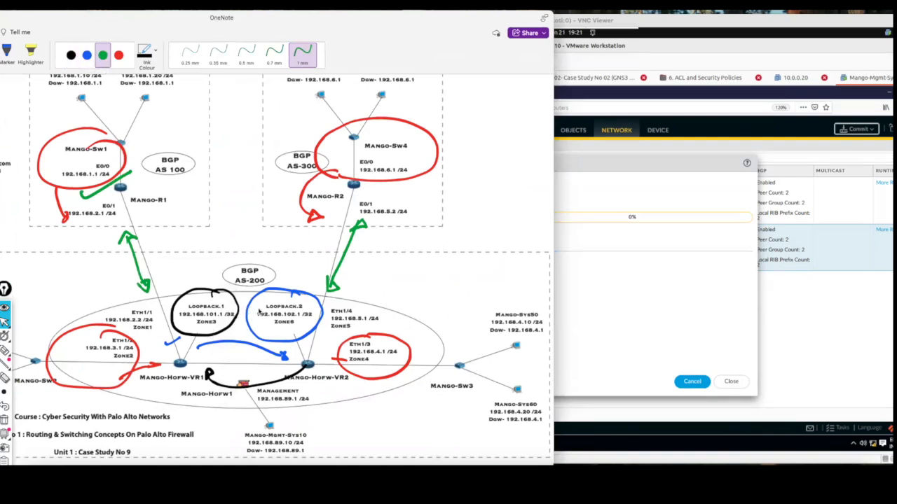
pyautogui.moveTo(243, 308); pyautogui.dragTo(207, 204)
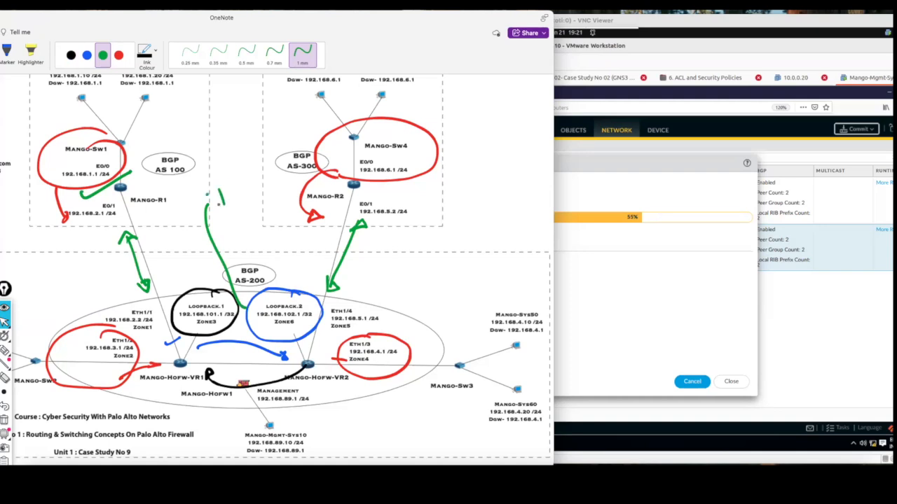
pyautogui.moveTo(248, 184)
pyautogui.mouseDown()
pyautogui.moveTo(257, 188)
pyautogui.moveTo(240, 173)
pyautogui.mouseUp()
pyautogui.moveTo(240, 117)
pyautogui.mouseDown()
pyautogui.moveTo(249, 133)
pyautogui.moveTo(307, 107)
pyautogui.mouseUp()
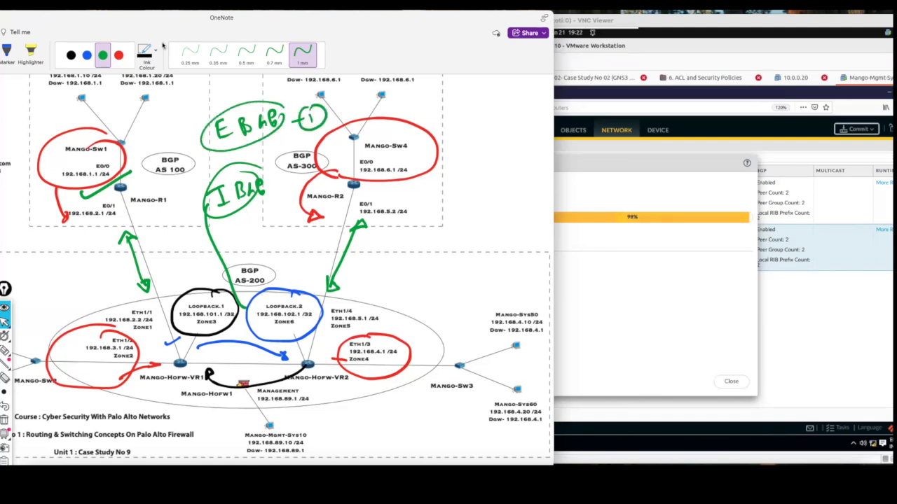
# Erase the green EBGP and IBGP notes from the diagram with the Stroke Eraser.
pyautogui.moveTo(274, 19); pyautogui.dragTo(392, 19)
pyautogui.click(89, 51)
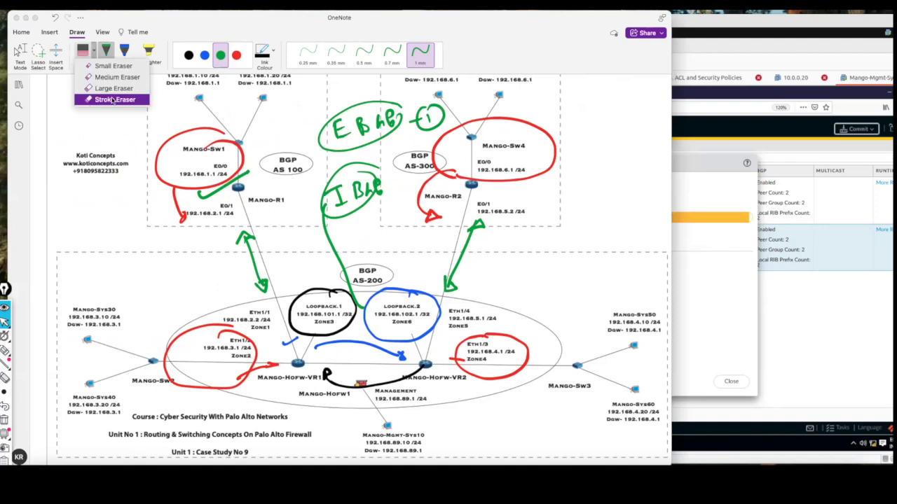
pyautogui.click(102, 96)
pyautogui.moveTo(351, 255)
pyautogui.mouseDown()
pyautogui.moveTo(357, 205)
pyautogui.moveTo(343, 201)
pyautogui.mouseUp()
pyautogui.moveTo(361, 154)
pyautogui.mouseDown()
pyautogui.moveTo(337, 118)
pyautogui.moveTo(435, 116)
pyautogui.mouseUp()
pyautogui.moveTo(337, 201); pyautogui.dragTo(342, 208)
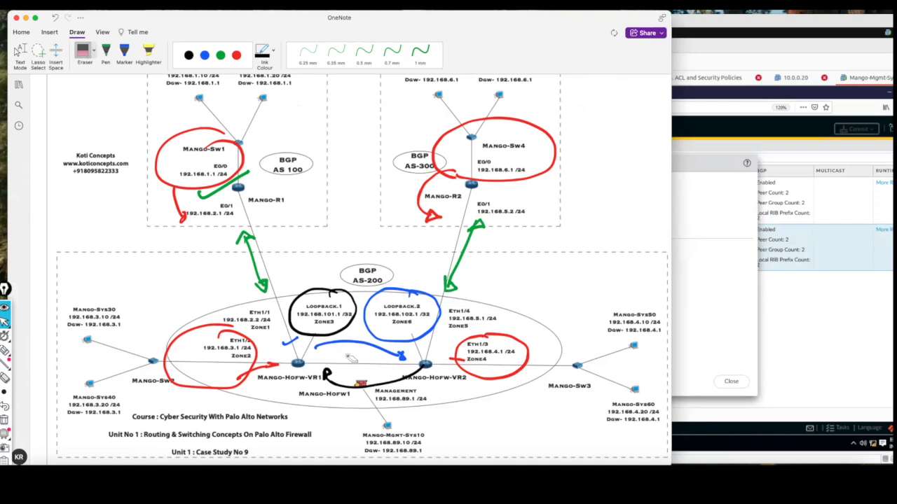
# Circle Loopback.1 and Loopback.2 in green ink and draw an upward arrow from each.
pyautogui.click(221, 56)
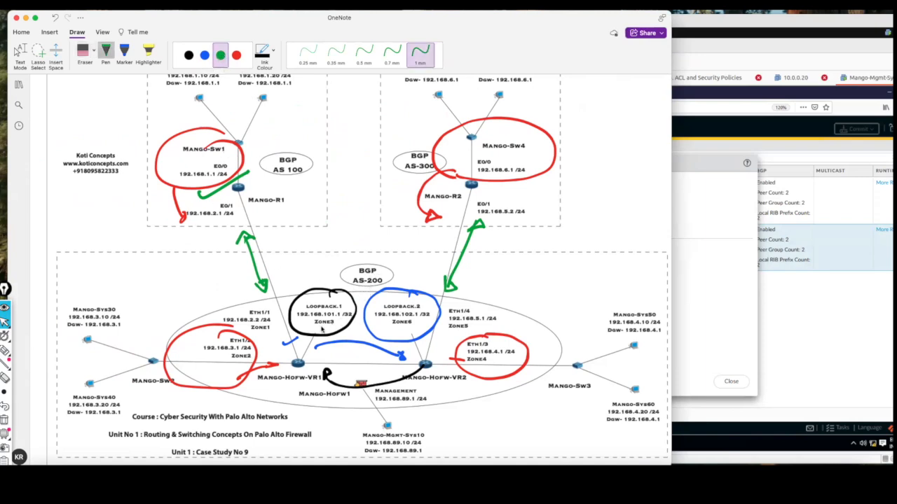
pyautogui.moveTo(347, 327)
pyautogui.mouseDown()
pyautogui.moveTo(300, 298)
pyautogui.moveTo(333, 331)
pyautogui.moveTo(341, 301)
pyautogui.mouseUp()
pyautogui.moveTo(315, 266); pyautogui.dragTo(317, 290)
pyautogui.moveTo(391, 292)
pyautogui.mouseDown()
pyautogui.moveTo(367, 328)
pyautogui.moveTo(435, 309)
pyautogui.moveTo(418, 292)
pyautogui.mouseUp()
pyautogui.moveTo(401, 303); pyautogui.dragTo(411, 255)
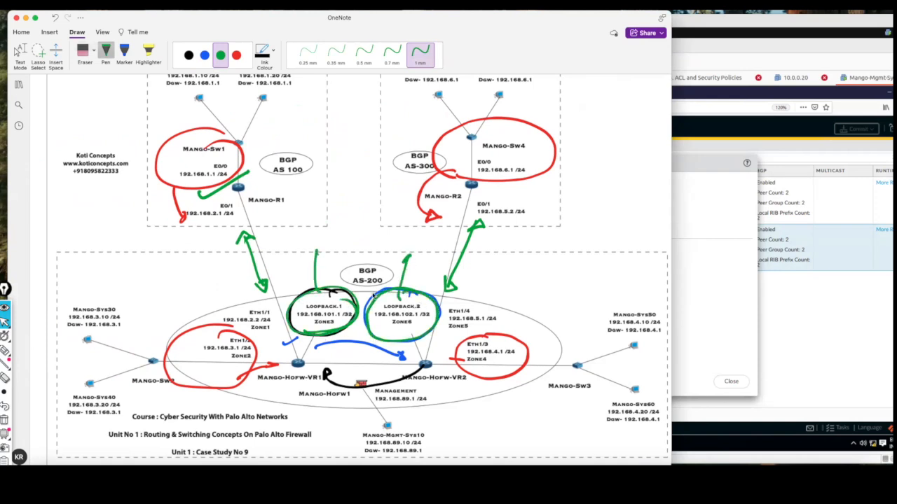
pyautogui.moveTo(306, 263); pyautogui.dragTo(326, 258)
# Handwrite a circled "Inter Zone" note in green above the loopbacks and draw an arrow from Loopback.1 towards Loopback.2.
pyautogui.moveTo(309, 193); pyautogui.dragTo(306, 209)
pyautogui.moveTo(300, 199); pyautogui.dragTo(333, 200)
pyautogui.moveTo(332, 200)
pyautogui.mouseDown()
pyautogui.moveTo(352, 188)
pyautogui.moveTo(359, 217)
pyautogui.moveTo(378, 204)
pyautogui.mouseUp()
pyautogui.moveTo(355, 168)
pyautogui.mouseDown()
pyautogui.moveTo(290, 217)
pyautogui.moveTo(351, 166)
pyautogui.mouseUp()
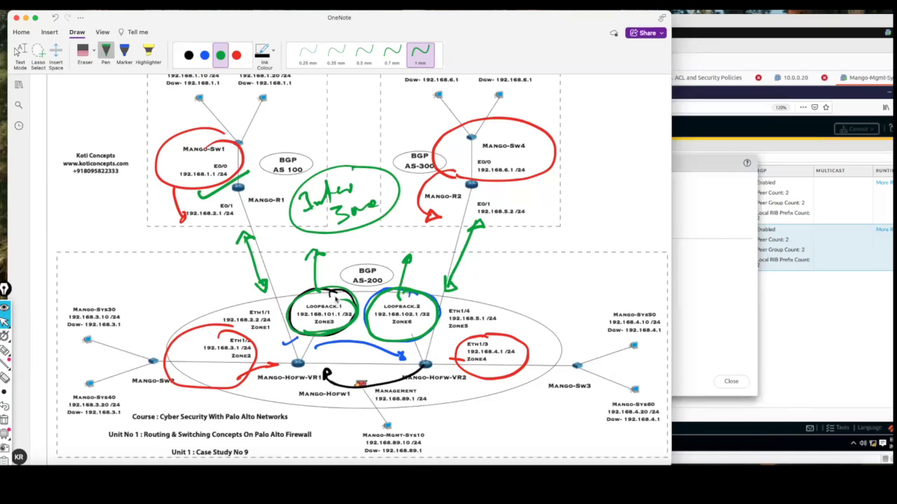
pyautogui.moveTo(329, 297)
pyautogui.mouseDown()
pyautogui.moveTo(400, 263)
pyautogui.moveTo(399, 275)
pyautogui.mouseUp()
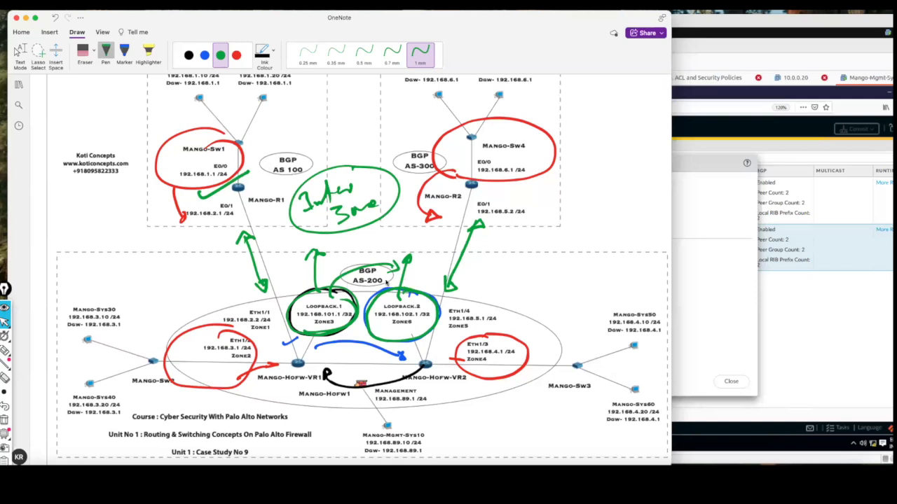
# Erase the Inter Zone note, the loopback circles and arrows, and the blue and black marks between VR1 and VR2 with the Stroke Eraser.
pyautogui.click(94, 51)
pyautogui.click(106, 96)
pyautogui.moveTo(350, 178)
pyautogui.mouseDown()
pyautogui.moveTo(308, 196)
pyautogui.moveTo(376, 207)
pyautogui.moveTo(337, 227)
pyautogui.mouseUp()
pyautogui.moveTo(344, 269)
pyautogui.mouseDown()
pyautogui.moveTo(340, 289)
pyautogui.moveTo(405, 264)
pyautogui.moveTo(399, 289)
pyautogui.mouseUp()
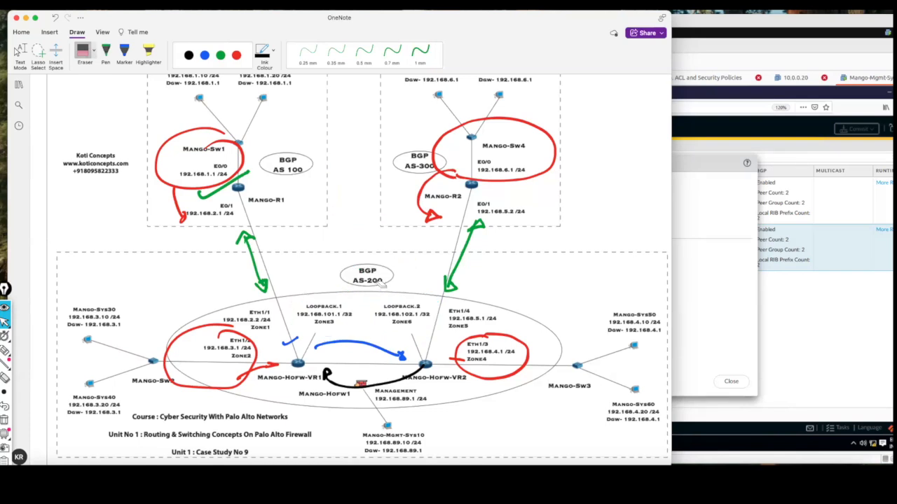
pyautogui.click(291, 341)
pyautogui.moveTo(351, 387); pyautogui.dragTo(384, 365)
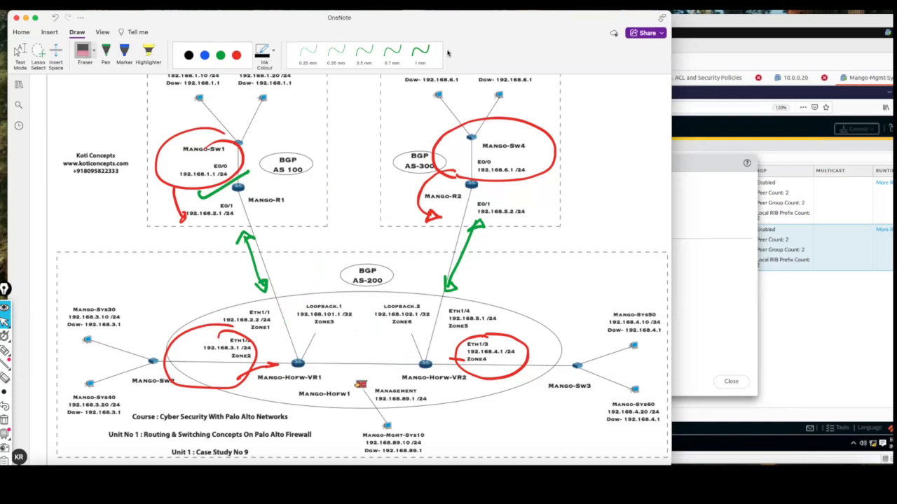
# Return to the VNC session, close the firewall's commit status, and bring up the Mango-HoFw terminal.
pyautogui.moveTo(356, 15); pyautogui.dragTo(233, 15)
pyautogui.click(625, 249)
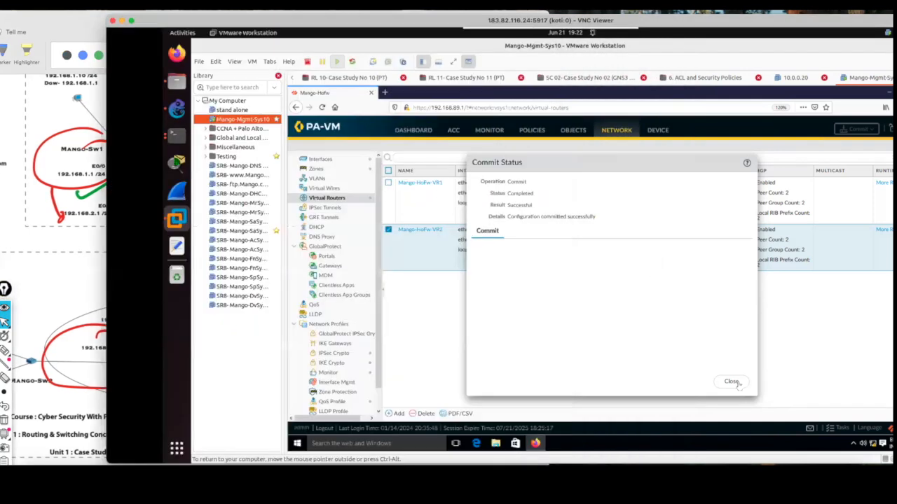
pyautogui.click(730, 382)
pyautogui.click(180, 33)
pyautogui.moveTo(226, 19); pyautogui.dragTo(298, 12)
pyautogui.click(603, 225)
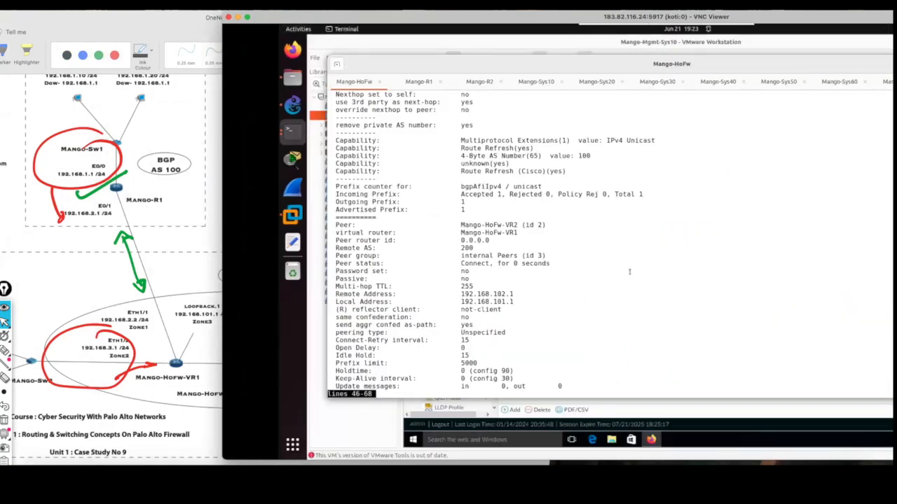
# Finish the paged output and run "show routing protocol bgp peer virtual-router Mango-HoFw-VR1" again.
pyautogui.press('space')
pyautogui.press('Return')
pyautogui.press('Return')
pyautogui.press('Return')
pyautogui.press('Return')
pyautogui.press('Return')
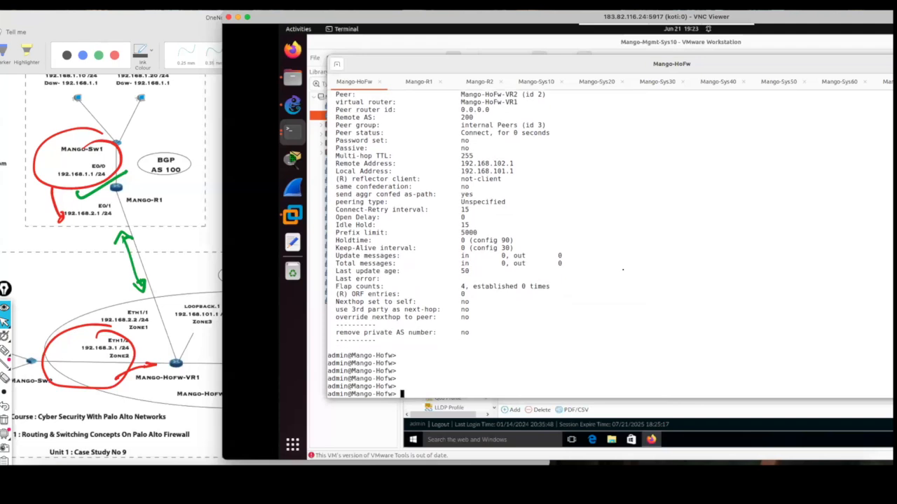
pyautogui.press('Up')
pyautogui.press('Up')
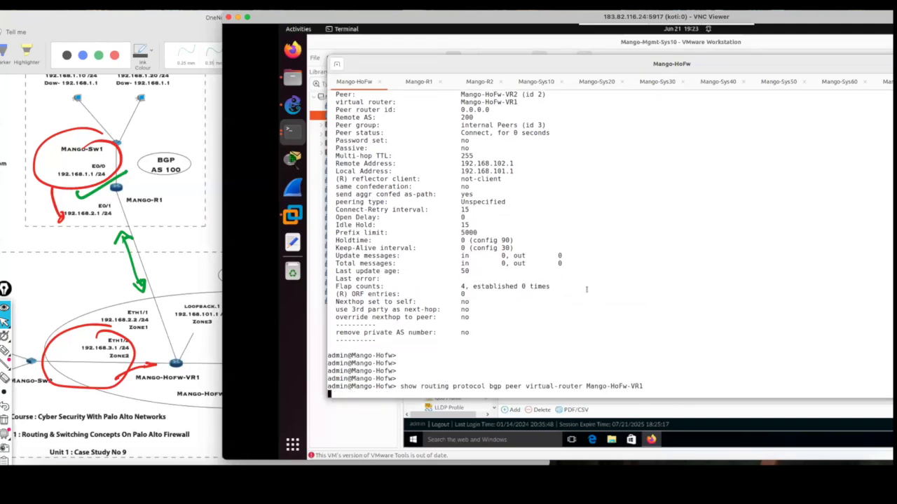
pyautogui.press('Return')
# Page through the BGP peer output and check the peer status of Mango-R1 and Mango-HoFw-VR2.
pyautogui.moveTo(496, 232); pyautogui.dragTo(477, 232)
pyautogui.moveTo(505, 271); pyautogui.dragTo(460, 271)
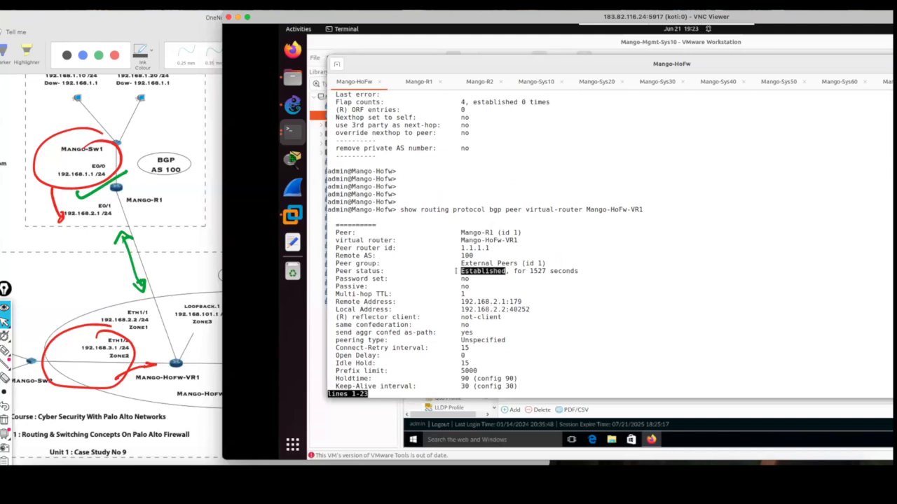
pyautogui.click(633, 269)
pyautogui.press('space')
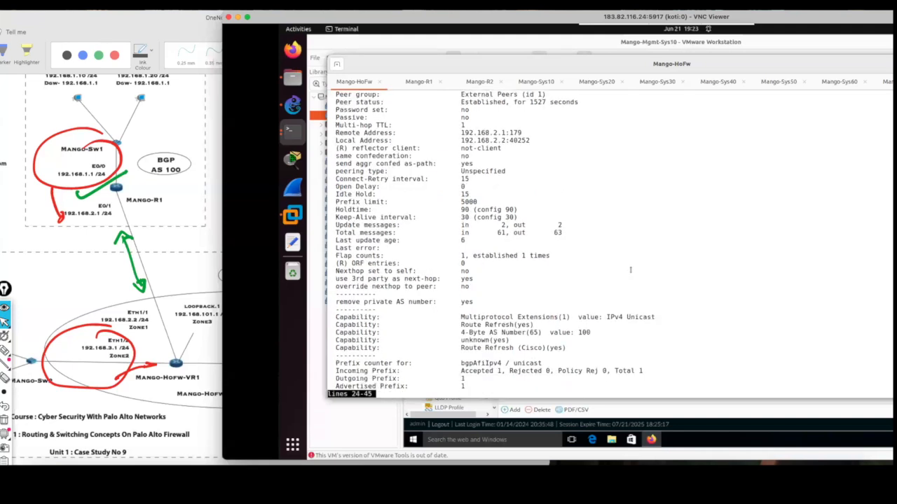
pyautogui.press('space')
pyautogui.moveTo(518, 225); pyautogui.dragTo(459, 224)
pyautogui.moveTo(494, 263); pyautogui.dragTo(329, 265)
pyautogui.moveTo(404, 260); pyautogui.dragTo(331, 271)
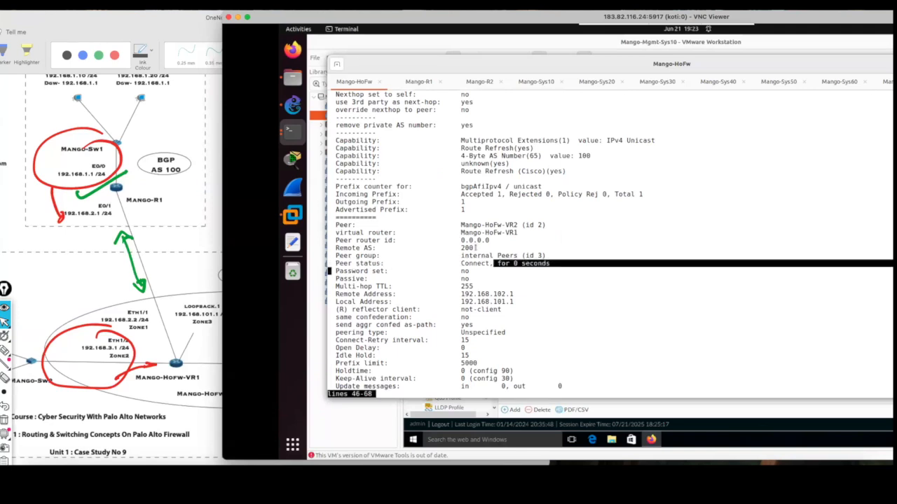
pyautogui.click(208, 257)
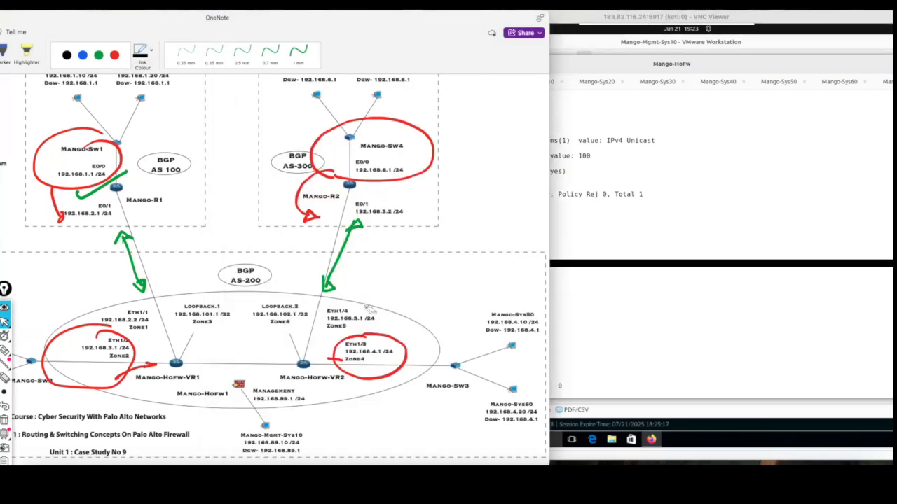
pyautogui.click(573, 234)
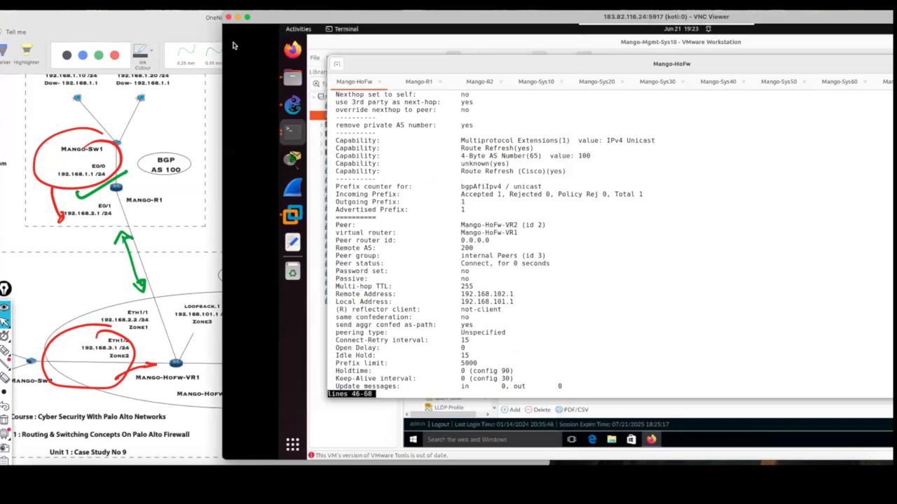
pyautogui.click(156, 31)
pyautogui.moveTo(264, 25); pyautogui.dragTo(219, 27)
pyautogui.moveTo(272, 33); pyautogui.dragTo(268, 32)
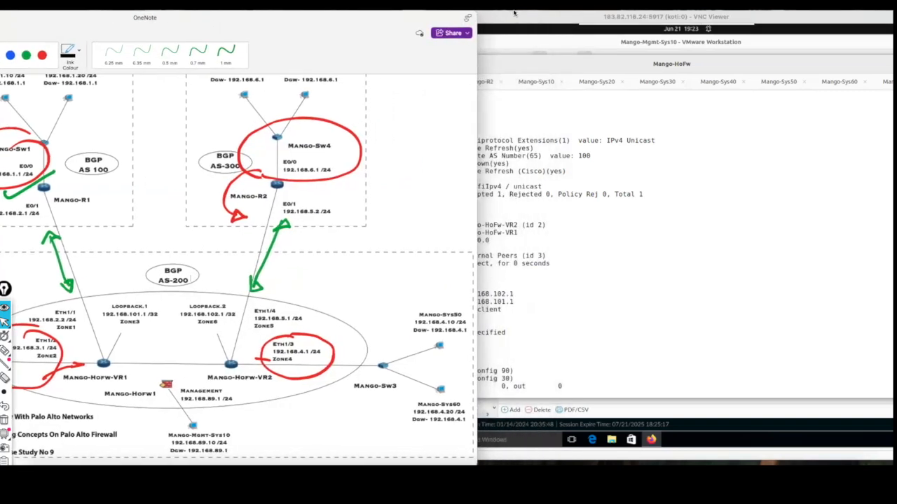
pyautogui.click(519, 25)
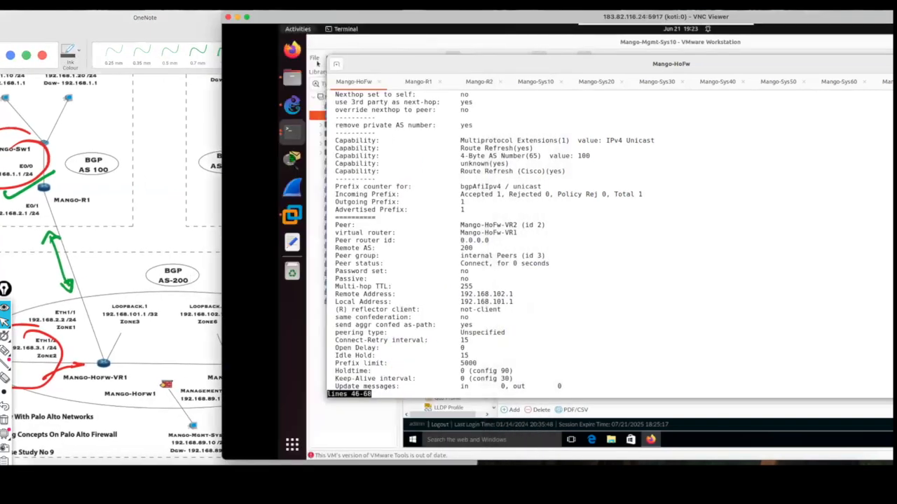
# Return to the firewall's web interface and add a new security policy rule named P1.
pyautogui.click(297, 29)
pyautogui.click(746, 316)
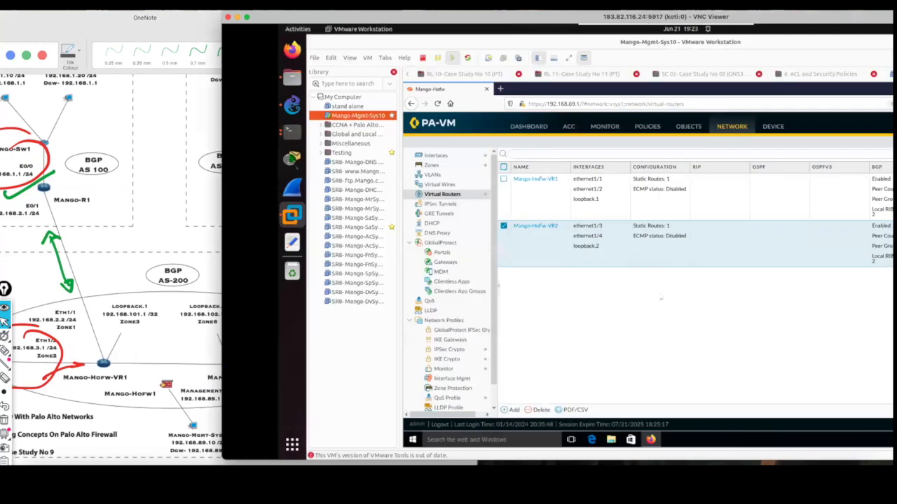
pyautogui.moveTo(549, 17); pyautogui.dragTo(411, 18)
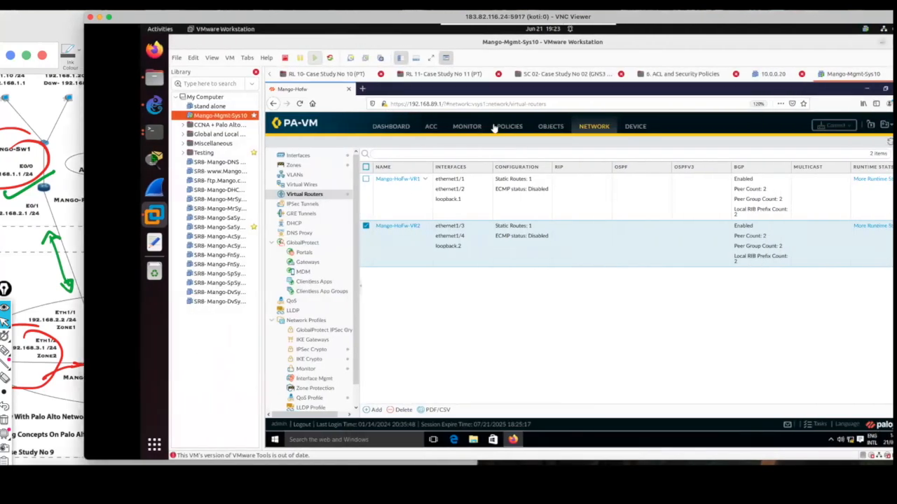
pyautogui.click(510, 133)
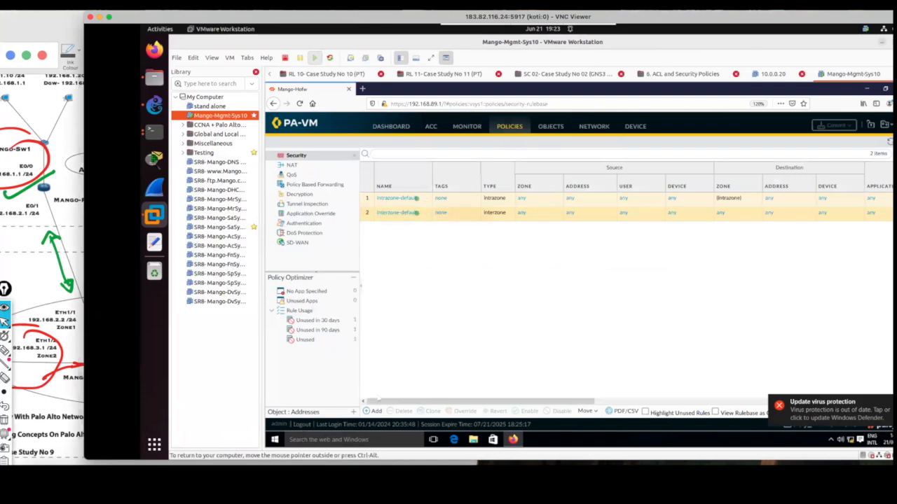
pyautogui.click(376, 412)
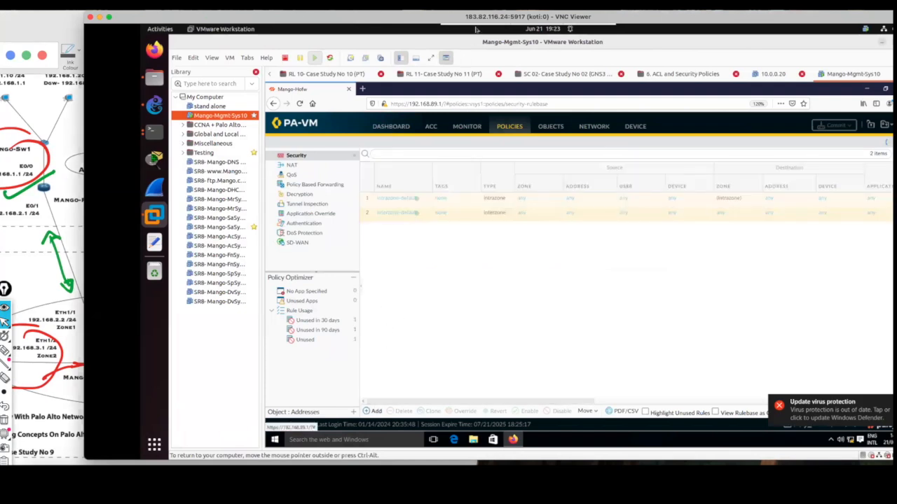
pyautogui.moveTo(476, 18); pyautogui.dragTo(633, 17)
pyautogui.click(589, 224)
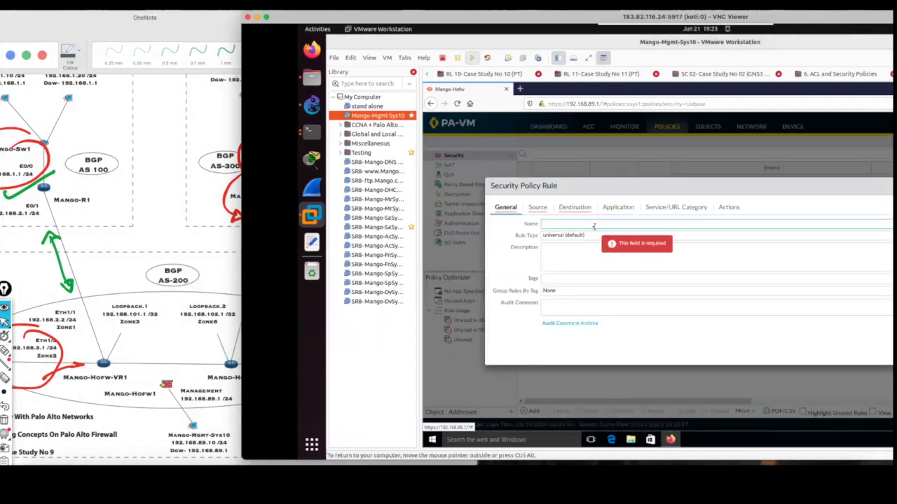
# Add Zone3 and Zone6 as the source zones of the P1 rule.
pyautogui.click(537, 207)
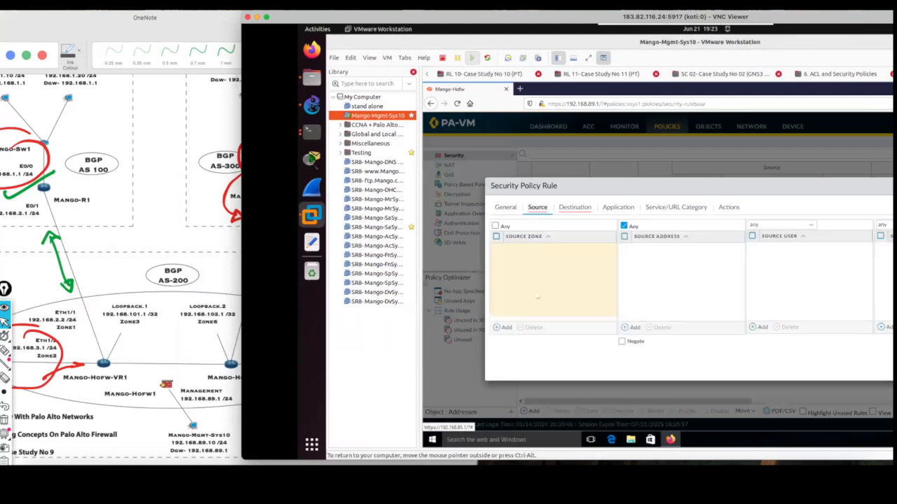
pyautogui.click(505, 327)
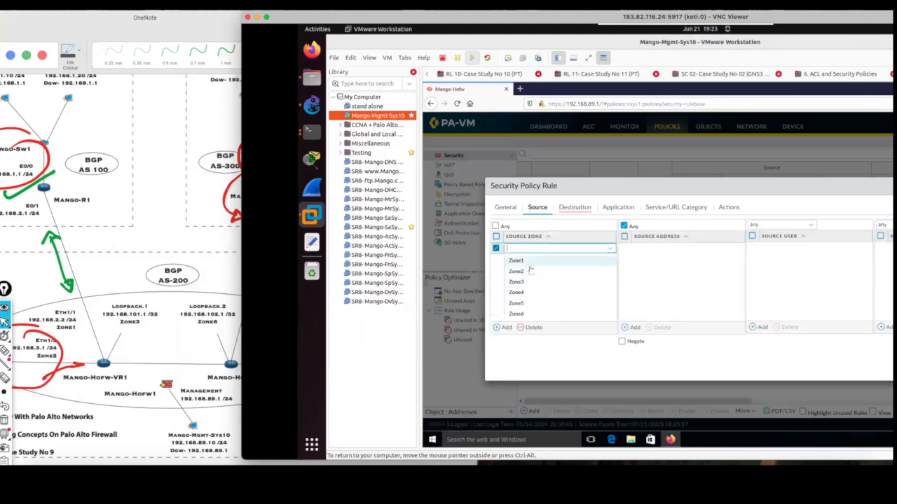
pyautogui.click(530, 282)
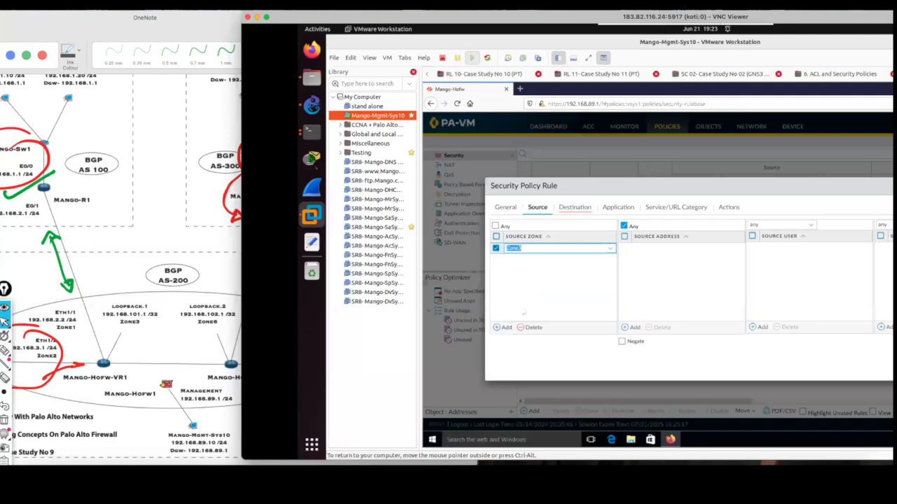
pyautogui.click(507, 327)
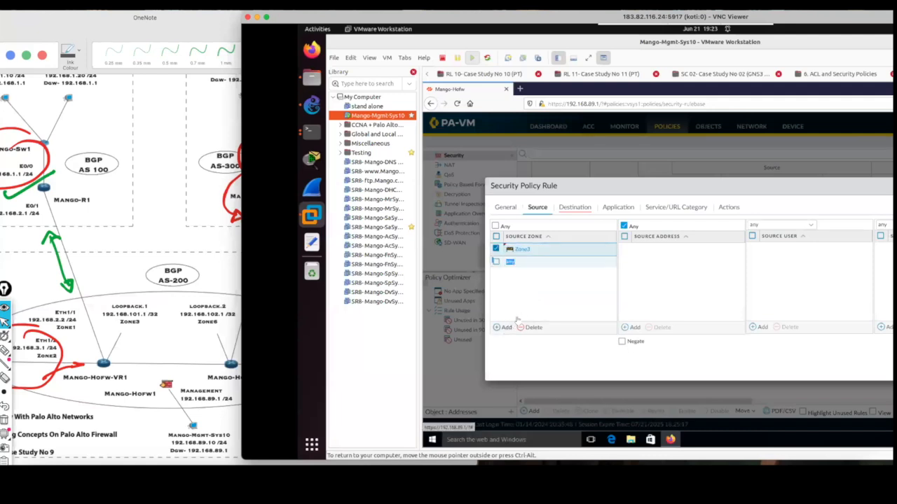
pyautogui.click(540, 299)
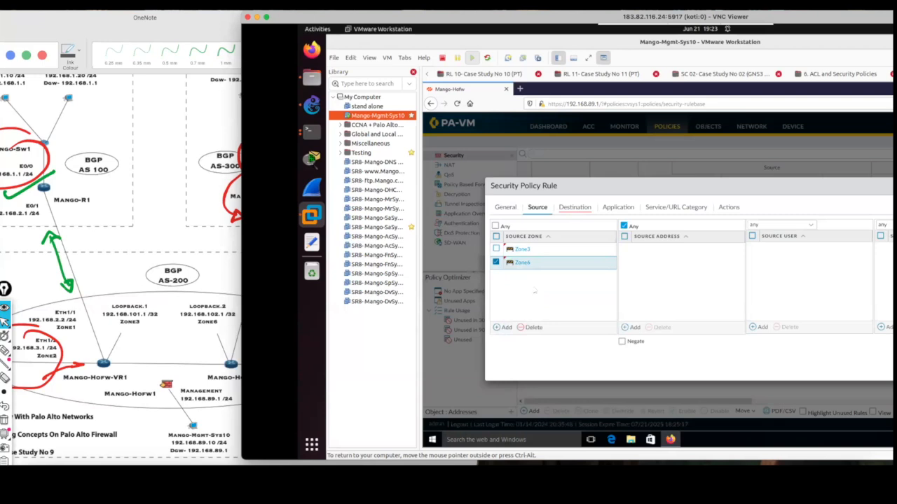
# Add Zone3 and Zone6 as the P1 rule's destination zones and recheck the source and destination settings.
pyautogui.click(574, 207)
pyautogui.click(505, 327)
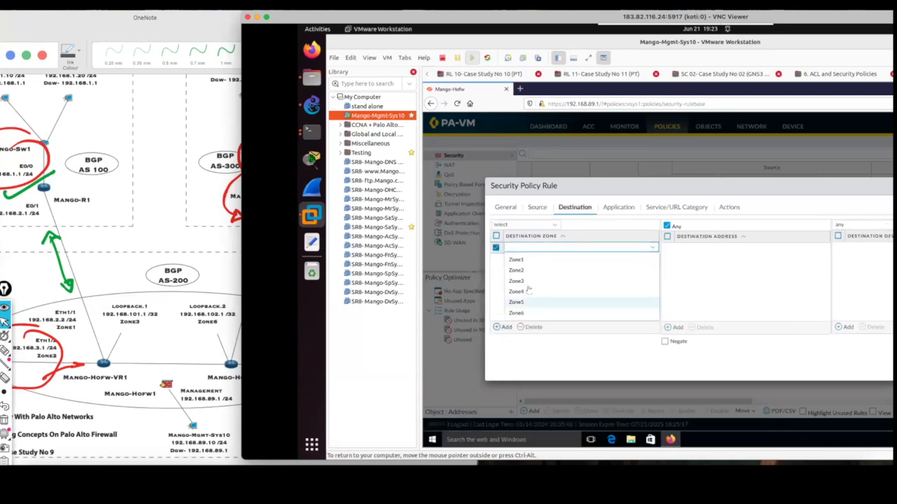
pyautogui.click(516, 281)
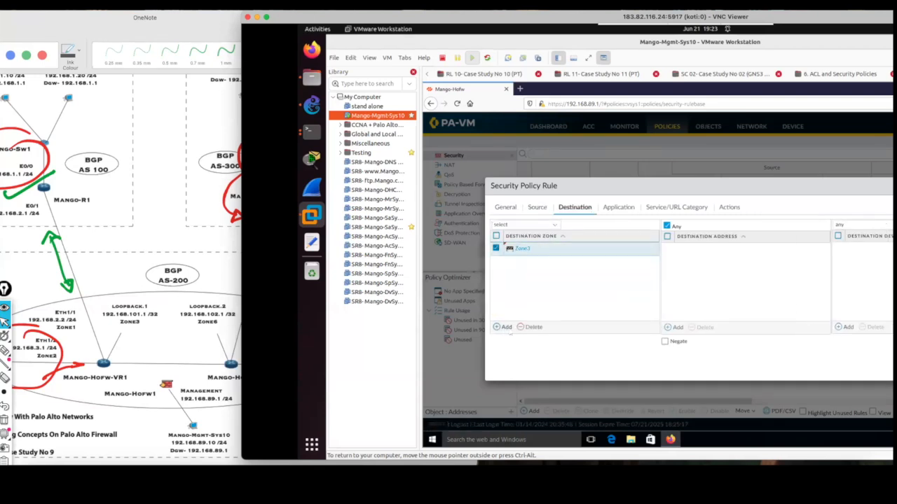
pyautogui.click(506, 327)
pyautogui.click(530, 316)
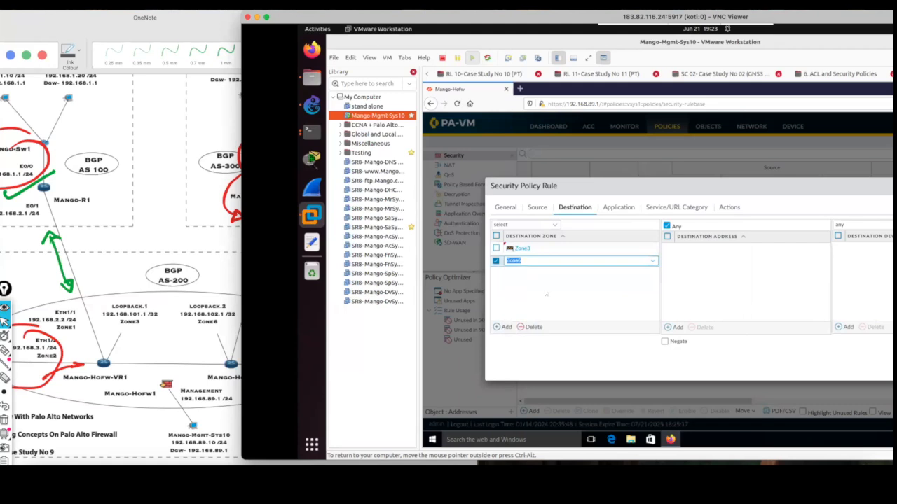
pyautogui.click(537, 208)
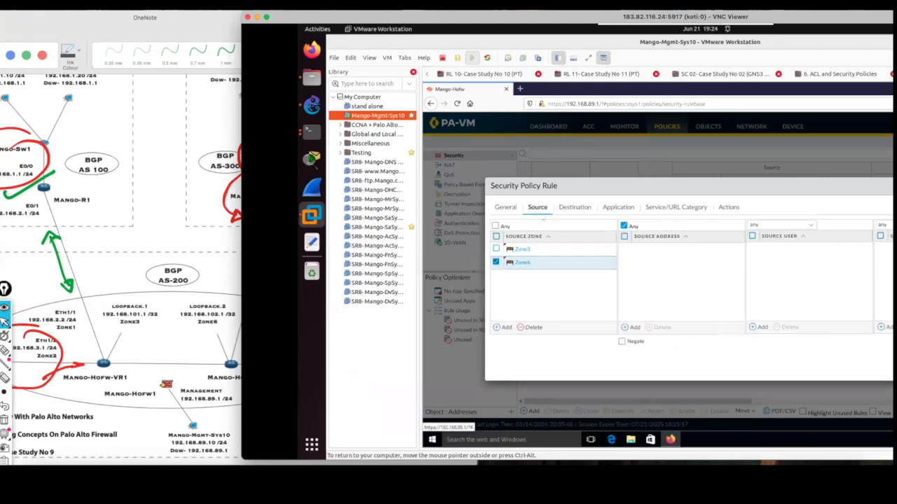
pyautogui.click(573, 207)
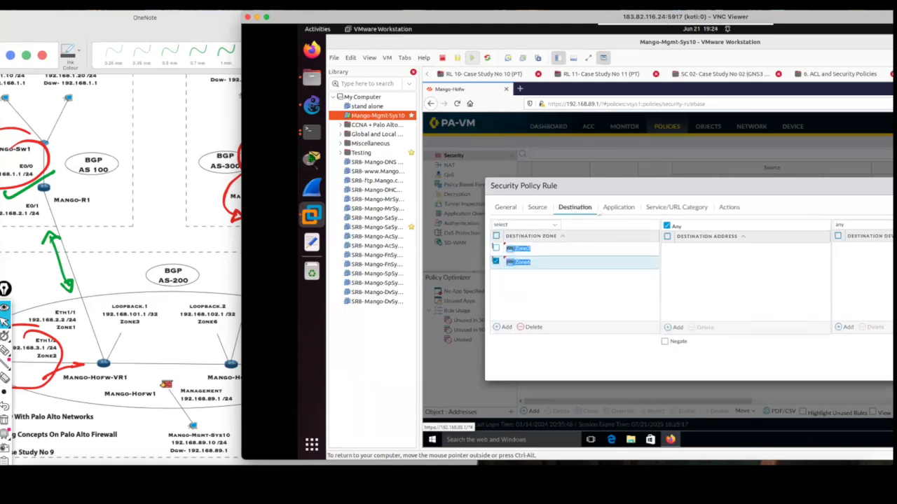
# Restrict the P1 rule to the bgp application.
pyautogui.click(619, 208)
pyautogui.click(505, 328)
pyautogui.write('bgp')
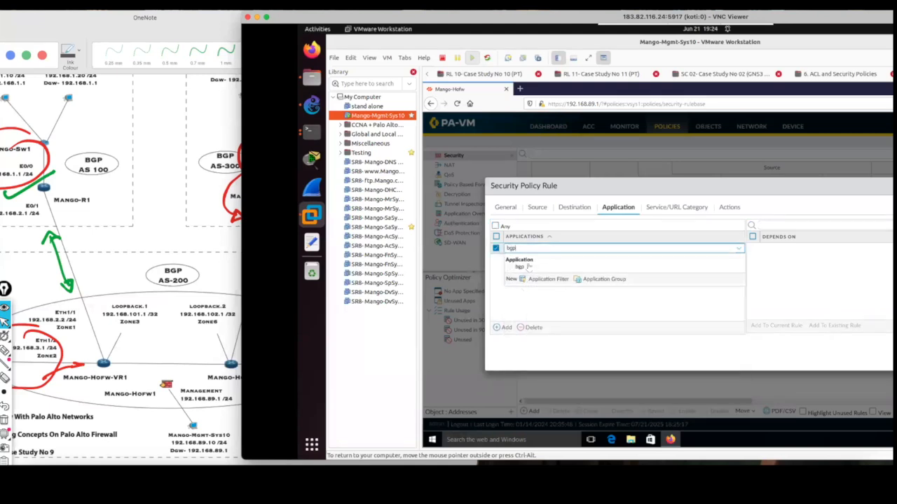
pyautogui.click(529, 270)
pyautogui.click(551, 301)
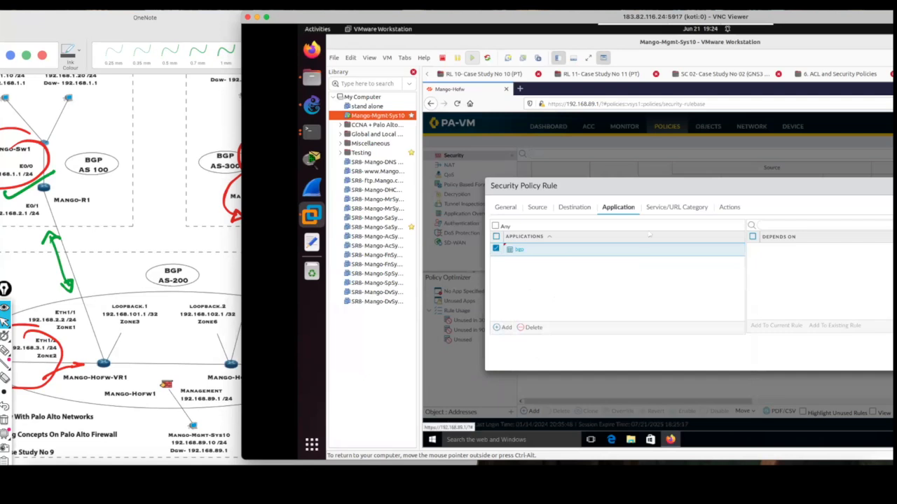
# Keep the service at application-default and the action at Allow, and save the P1 rule.
pyautogui.click(670, 209)
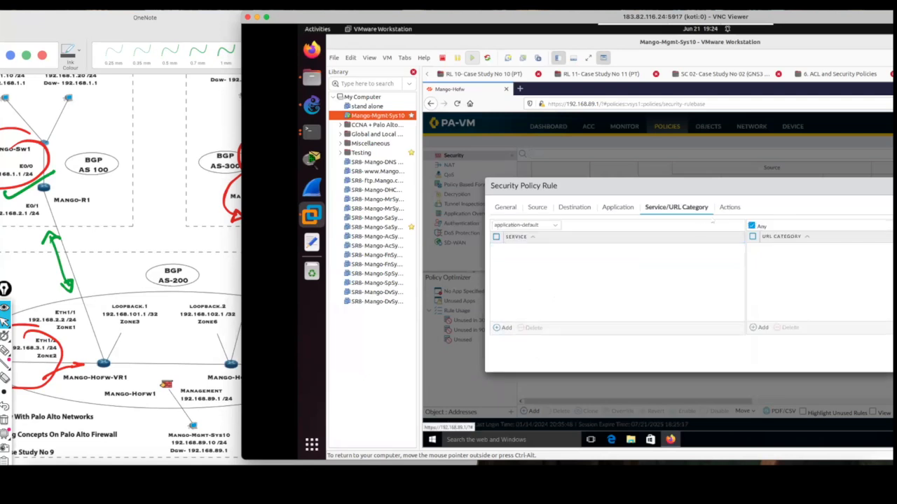
pyautogui.click(729, 207)
pyautogui.moveTo(578, 17); pyautogui.dragTo(470, 18)
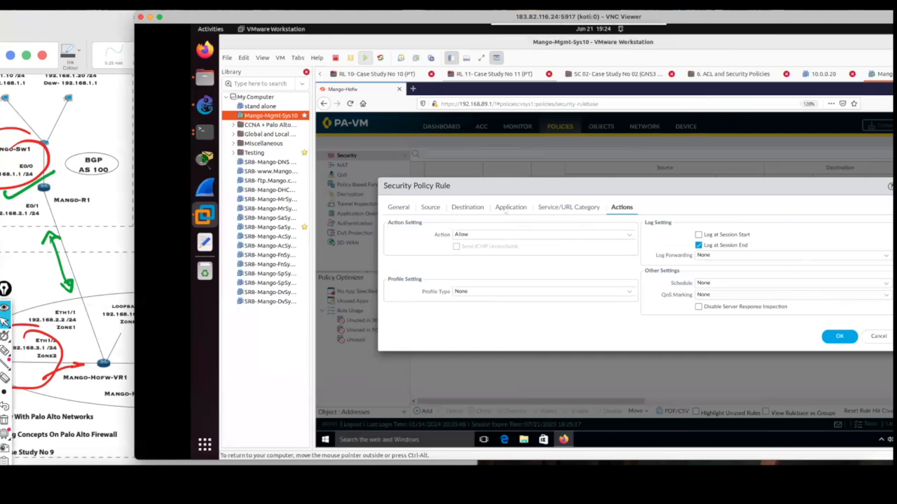
pyautogui.click(511, 207)
pyautogui.click(841, 356)
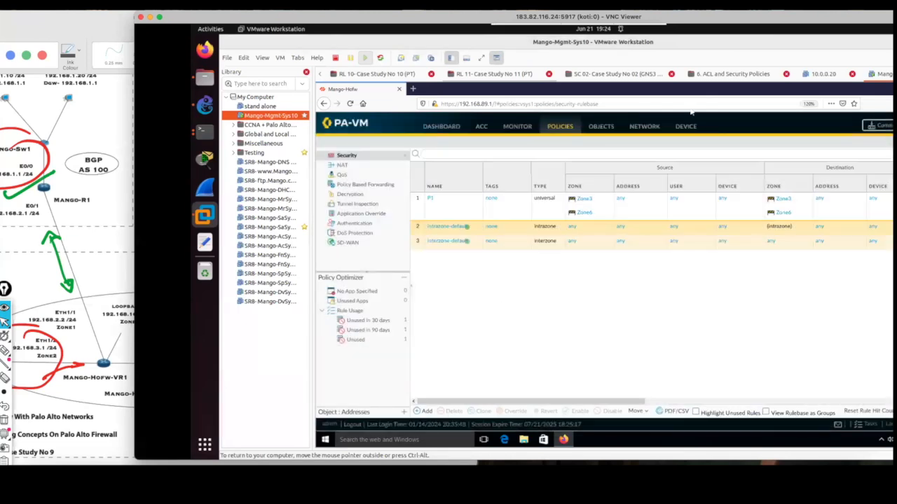
# Commit all changes on the firewall to apply the new security policy.
pyautogui.moveTo(657, 16); pyautogui.dragTo(555, 15)
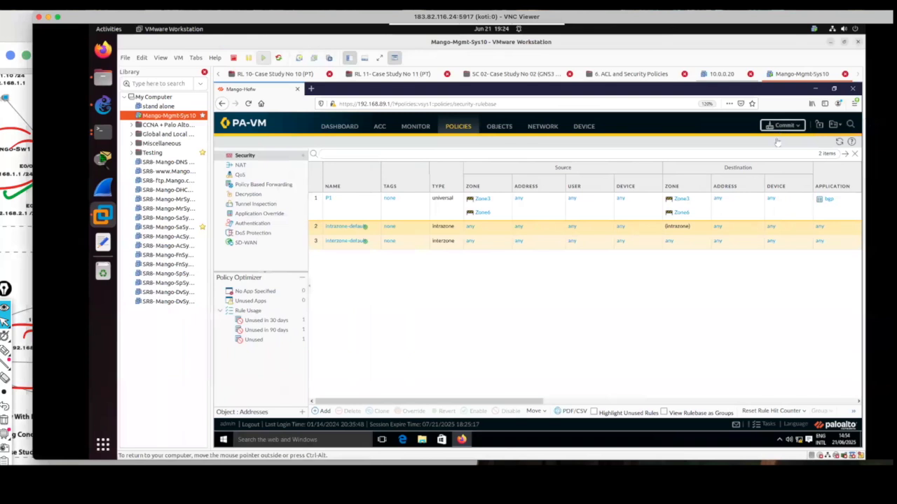
pyautogui.click(782, 125)
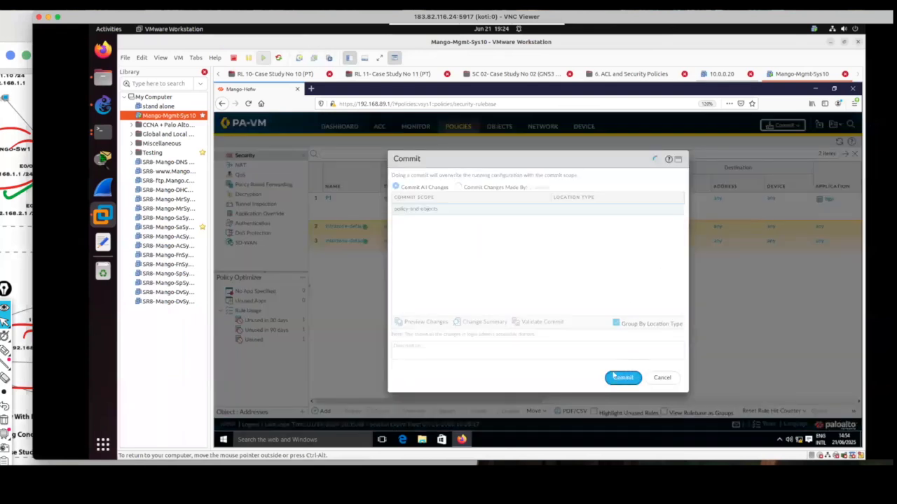
pyautogui.click(626, 377)
# Uncover the OneNote topology, mark the Loopback.1 and Loopback.2 labels with freehand strokes, and clear the marks.
pyautogui.moveTo(288, 17); pyautogui.dragTo(524, 17)
pyautogui.click(207, 241)
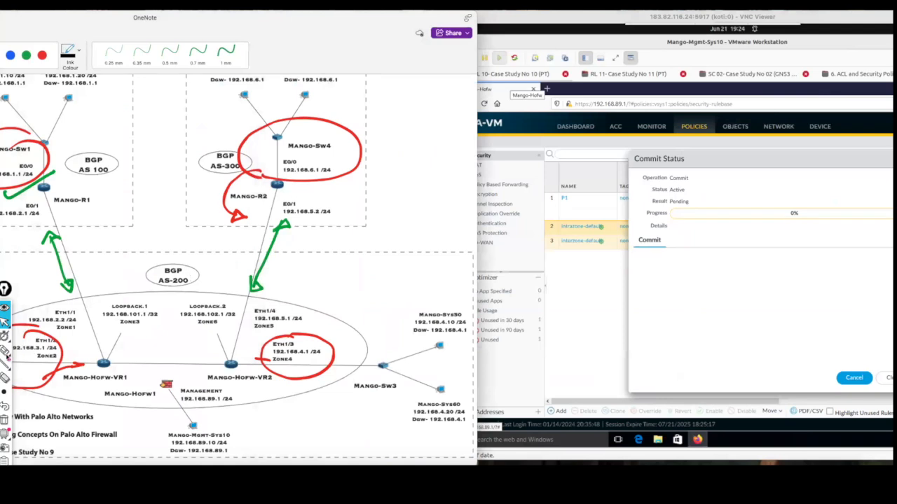
pyautogui.moveTo(131, 298)
pyautogui.mouseDown()
pyautogui.moveTo(98, 327)
pyautogui.moveTo(124, 303)
pyautogui.mouseUp()
pyautogui.moveTo(202, 302)
pyautogui.mouseDown()
pyautogui.moveTo(184, 321)
pyautogui.moveTo(213, 312)
pyautogui.moveTo(219, 325)
pyautogui.moveTo(204, 343)
pyautogui.mouseUp()
pyautogui.click(5, 420)
pyautogui.click(5, 322)
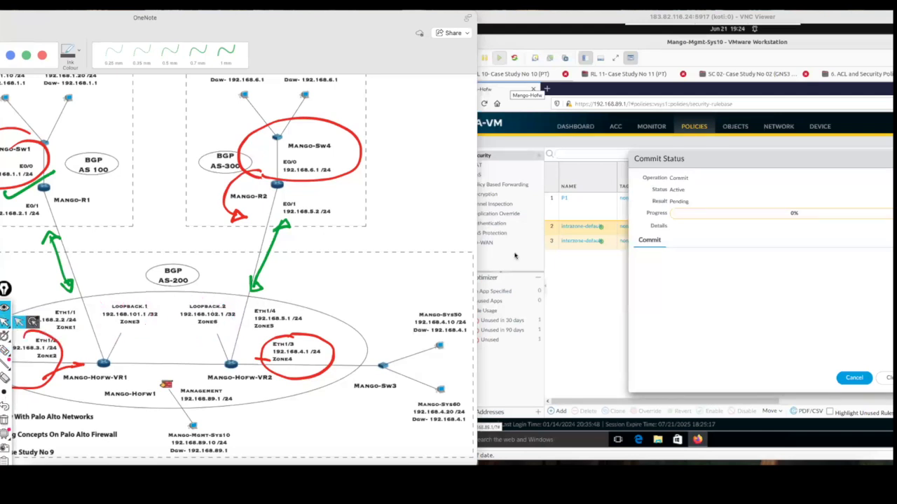
# Return to the VNC session, close the policy commit's status dialog, and bring up the Mango-HoFw terminal.
pyautogui.click(710, 271)
pyautogui.moveTo(254, 22)
pyautogui.mouseDown()
pyautogui.moveTo(229, 21)
pyautogui.moveTo(236, 21)
pyautogui.mouseUp()
pyautogui.moveTo(592, 17); pyautogui.dragTo(512, 16)
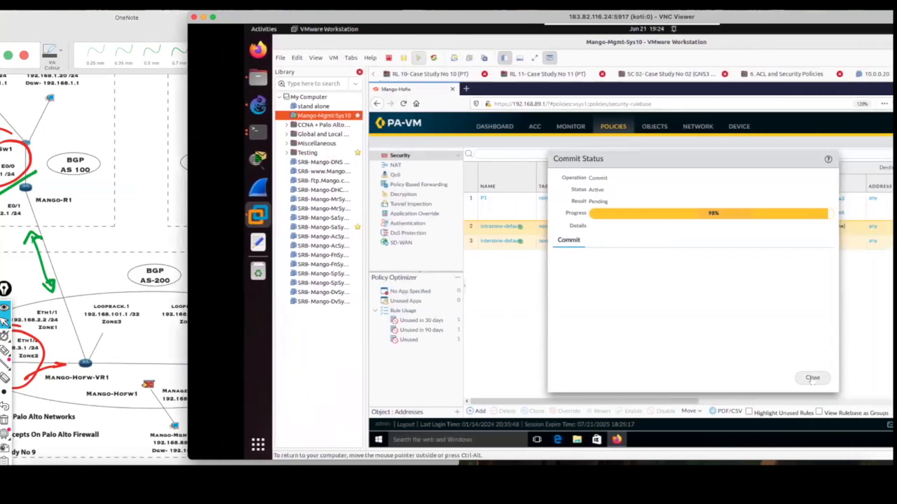
pyautogui.click(811, 377)
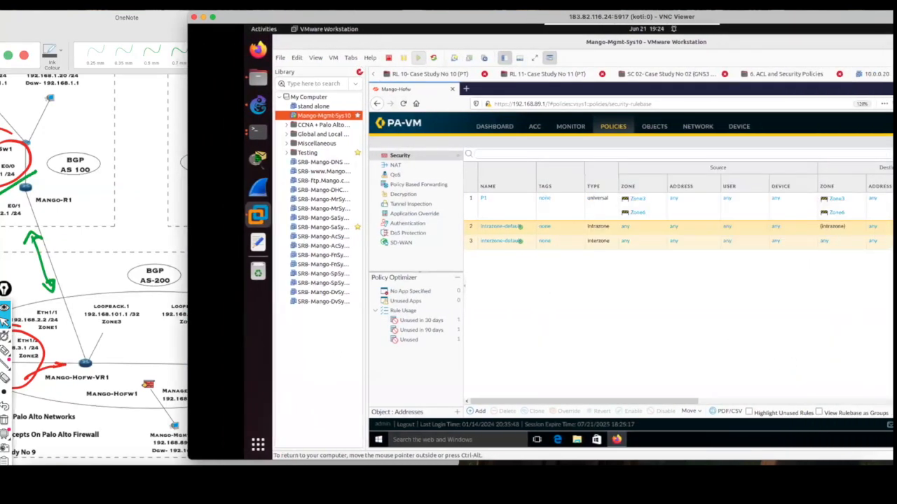
pyautogui.click(271, 33)
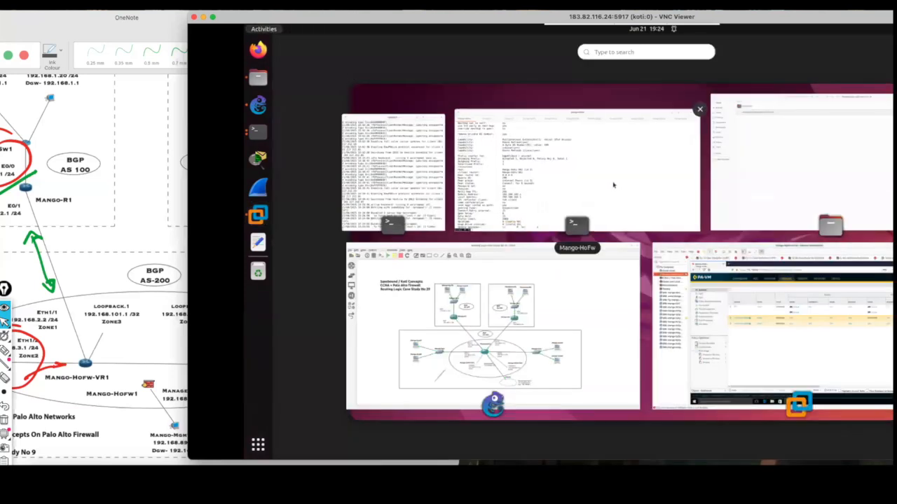
pyautogui.click(605, 188)
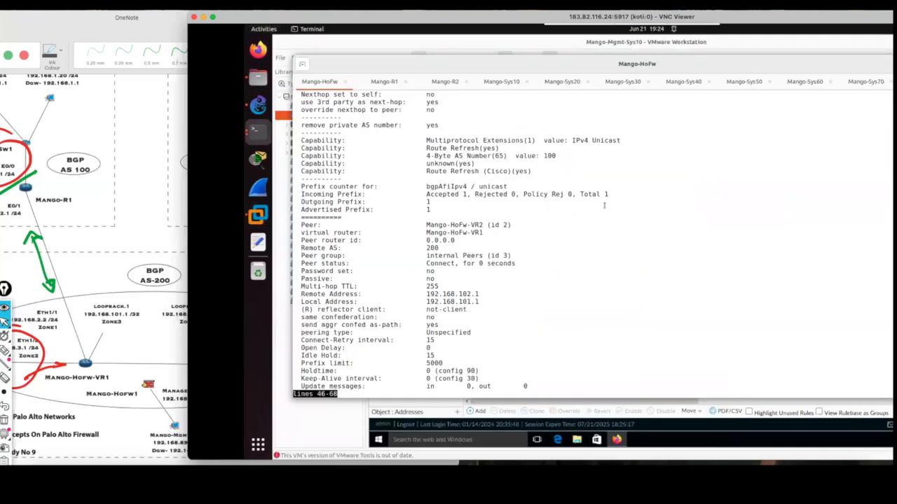
# Rerun "show routing protocol bgp peer virtual-router Mango-HoFw-VR1" and page to the Mango-HoFw-VR2 peer's status.
pyautogui.press('space')
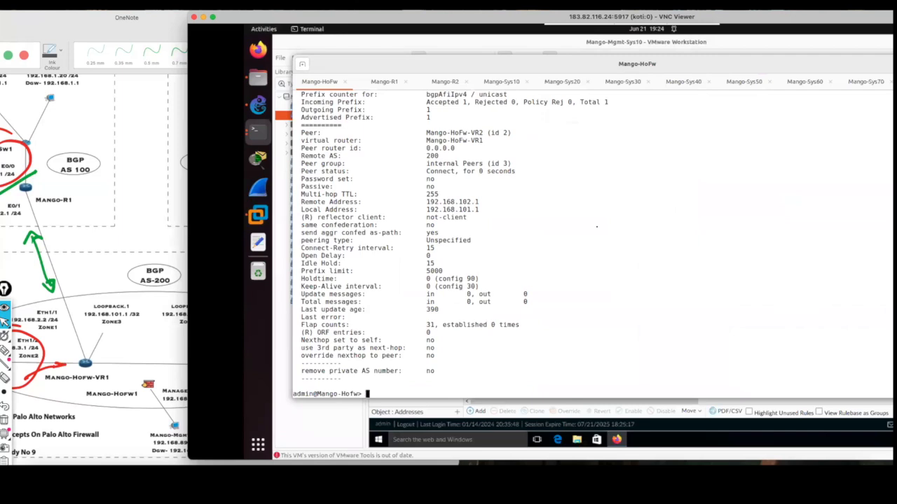
pyautogui.press('Return')
pyautogui.press('Return')
pyautogui.press('Return')
pyautogui.press('Return')
pyautogui.press('Up')
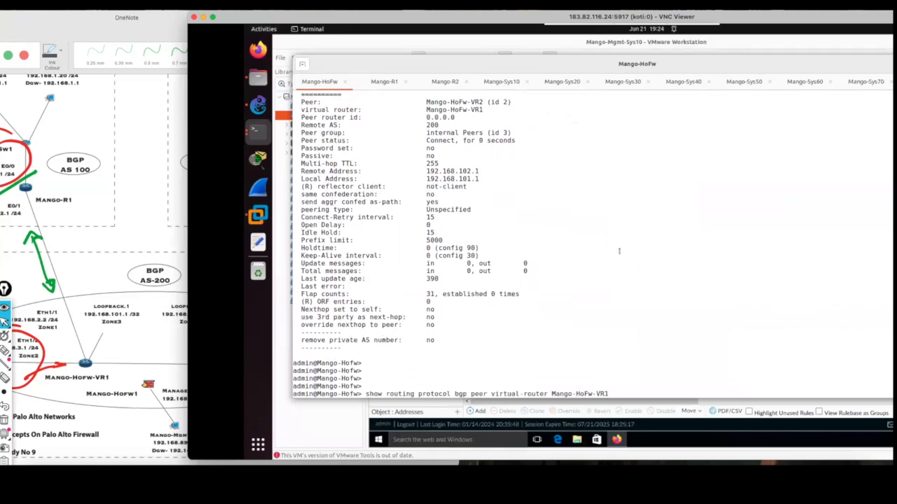
pyautogui.press('Return')
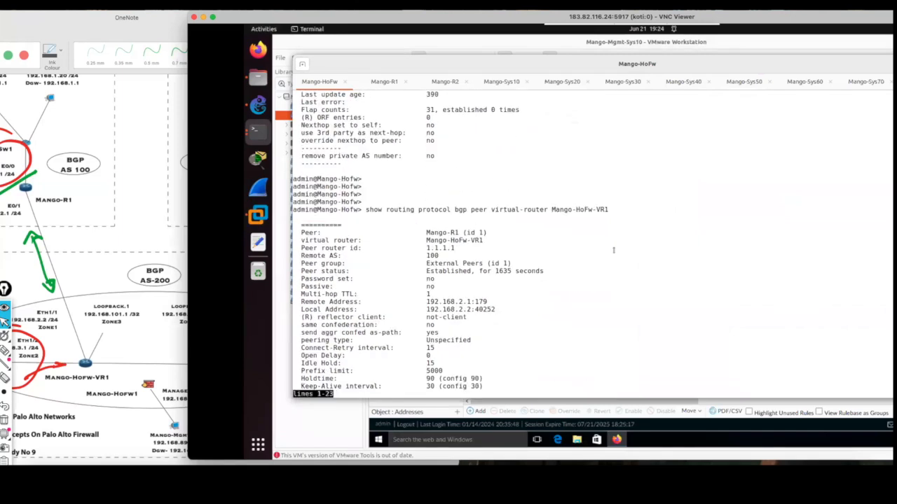
pyautogui.press('space')
pyautogui.press('space')
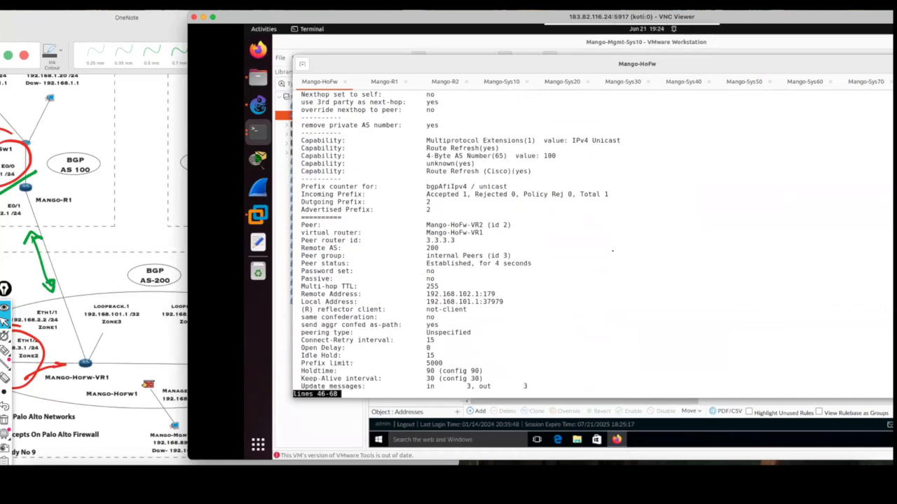
# With the pen, tick above the Mango-HoFw-VR2 peer and circle its Established status and router id 3.3.3.3.
pyautogui.click(5, 349)
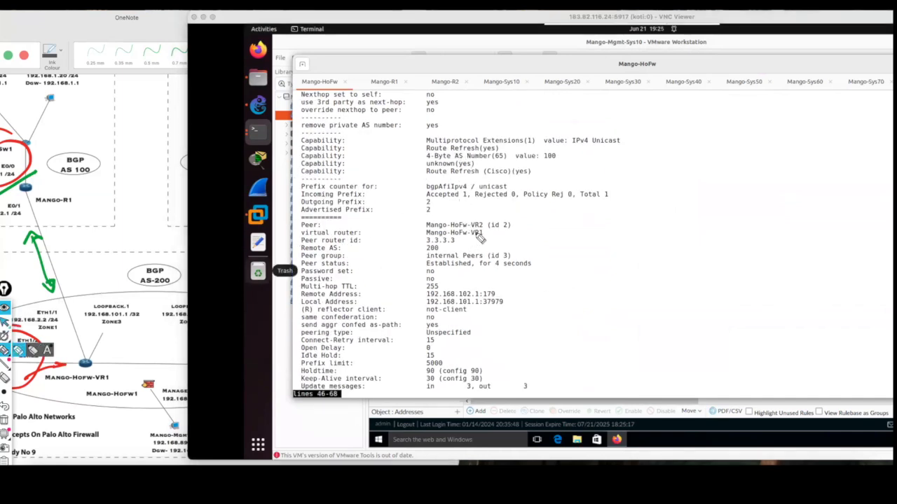
pyautogui.moveTo(471, 215); pyautogui.dragTo(491, 208)
pyautogui.moveTo(474, 261)
pyautogui.mouseDown()
pyautogui.moveTo(428, 266)
pyautogui.moveTo(475, 273)
pyautogui.moveTo(474, 262)
pyautogui.mouseUp()
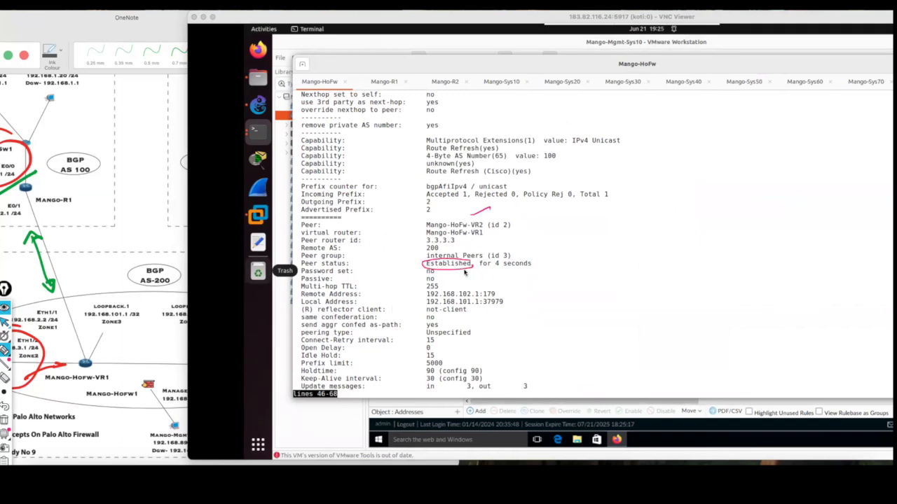
pyautogui.moveTo(470, 272); pyautogui.dragTo(468, 281)
pyautogui.moveTo(476, 233); pyautogui.dragTo(477, 238)
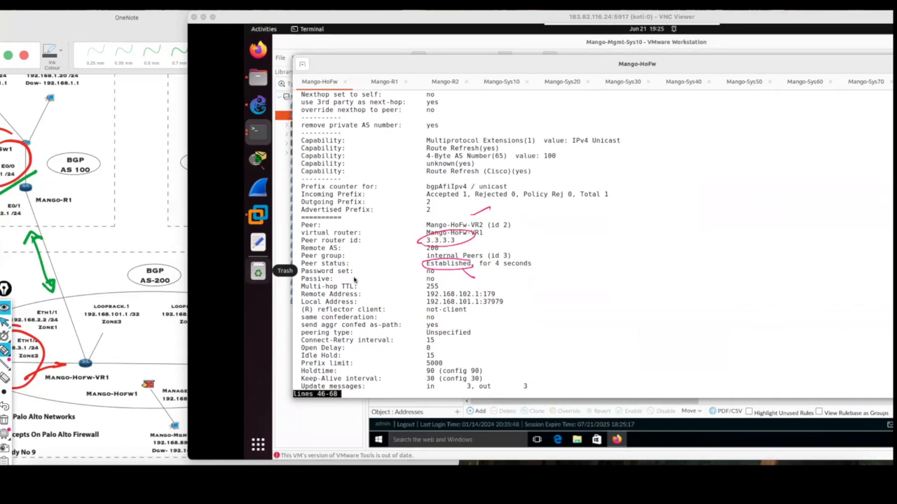
# Clear the terminal marks, bring up the OneNote topology, and link blue-circled Loopback.1 and Loopback.2 labels with arrows in both directions.
pyautogui.click(4, 419)
pyautogui.click(151, 303)
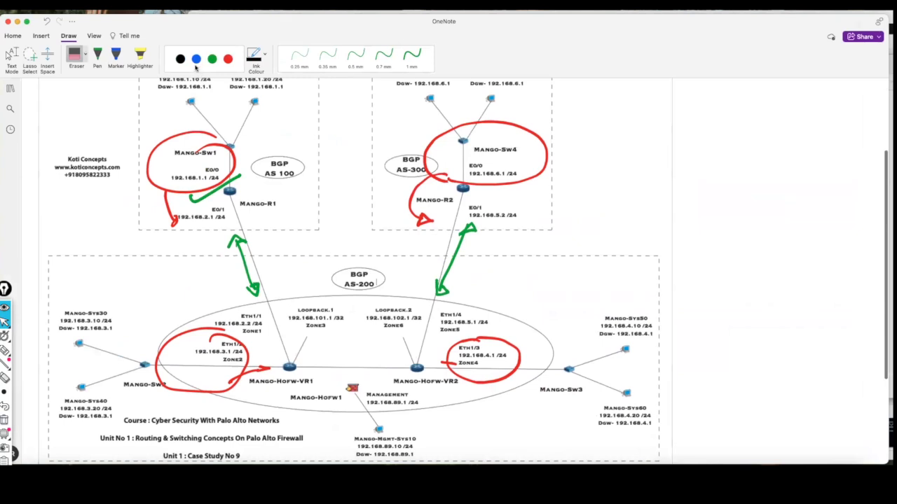
pyautogui.moveTo(298, 338); pyautogui.dragTo(356, 324)
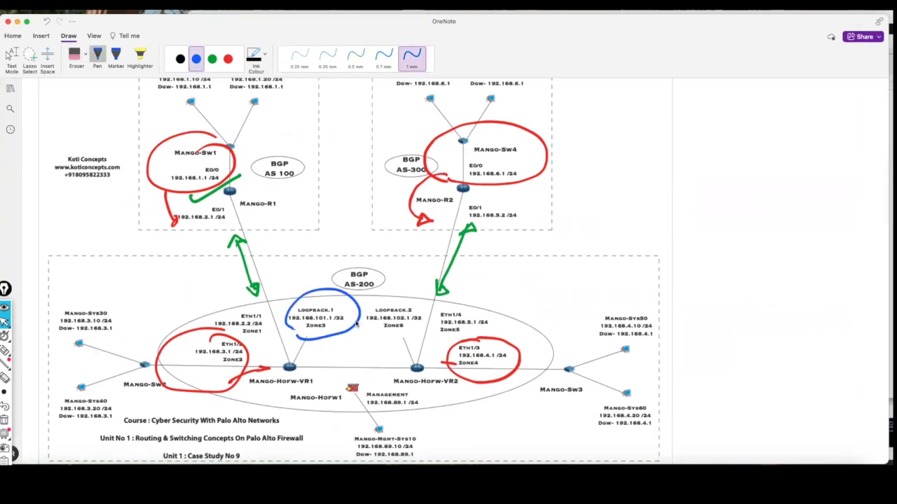
pyautogui.moveTo(395, 299)
pyautogui.mouseDown()
pyautogui.moveTo(364, 328)
pyautogui.moveTo(427, 299)
pyautogui.mouseUp()
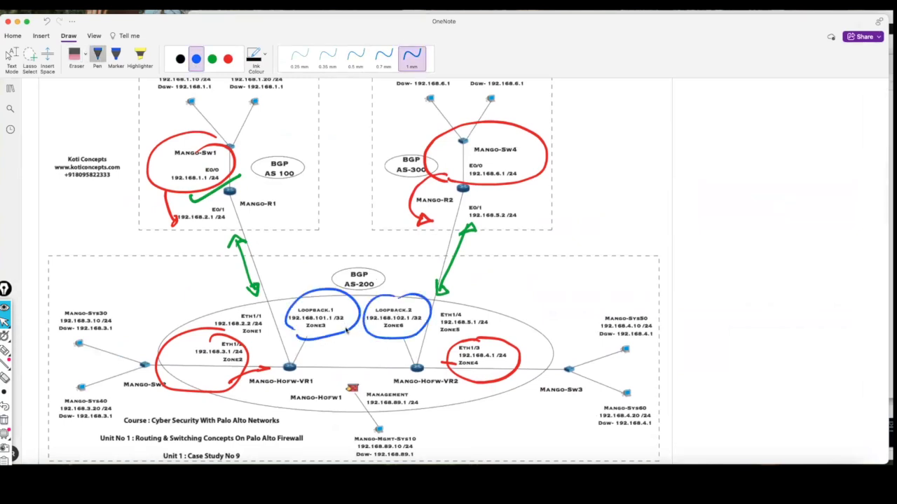
pyautogui.moveTo(347, 344); pyautogui.dragTo(341, 324)
pyautogui.moveTo(309, 348)
pyautogui.mouseDown()
pyautogui.moveTo(399, 353)
pyautogui.moveTo(394, 362)
pyautogui.moveTo(324, 369)
pyautogui.moveTo(329, 377)
pyautogui.mouseUp()
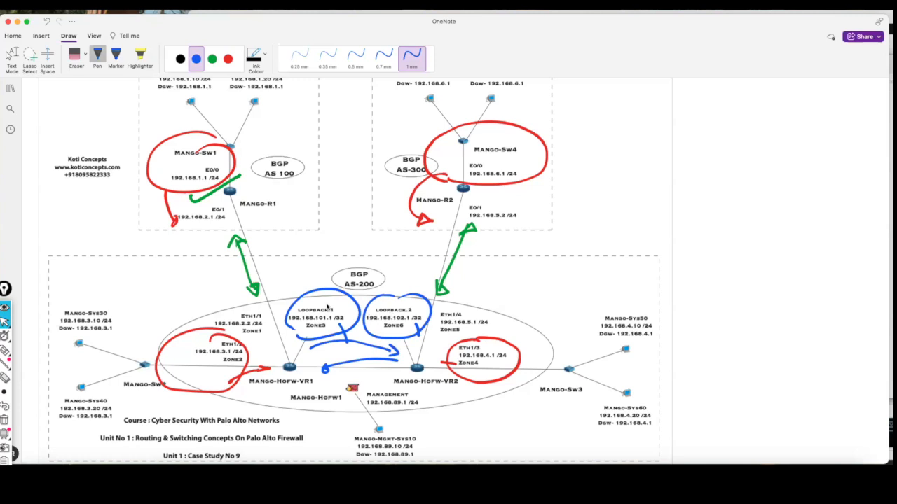
# Tick above both loopback circles in blue, and erase all blue ink around Loopback.1 and Loopback.2.
pyautogui.moveTo(288, 281); pyautogui.dragTo(318, 270)
pyautogui.moveTo(390, 279); pyautogui.dragTo(423, 268)
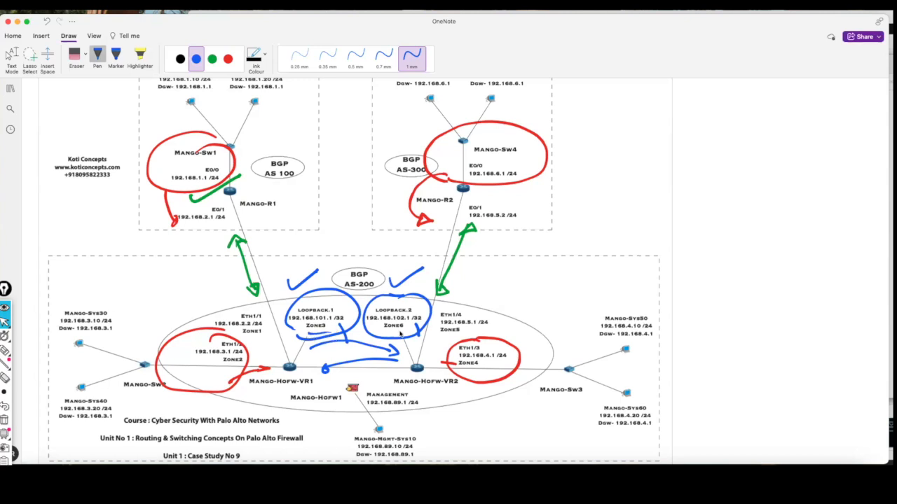
pyautogui.moveTo(362, 337); pyautogui.dragTo(363, 361)
pyautogui.click(85, 54)
pyautogui.click(98, 106)
pyautogui.moveTo(364, 268)
pyautogui.mouseDown()
pyautogui.moveTo(305, 284)
pyautogui.moveTo(337, 342)
pyautogui.moveTo(335, 372)
pyautogui.moveTo(398, 355)
pyautogui.moveTo(405, 295)
pyautogui.moveTo(394, 294)
pyautogui.mouseUp()
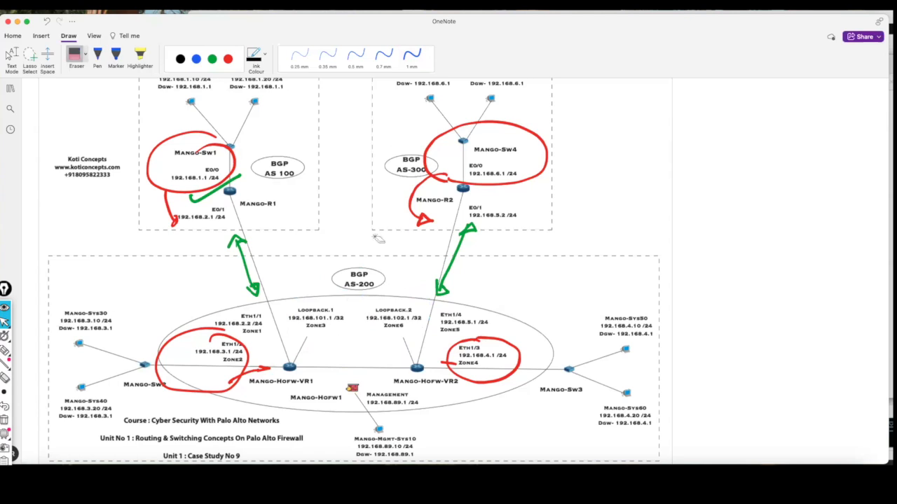
# Shift the topology window aside, pen a box linked below Mango-HoFw-VR1, and circle the Mango-Sw4 network.
pyautogui.doubleClick(424, 17)
pyautogui.moveTo(415, 29); pyautogui.dragTo(325, 29)
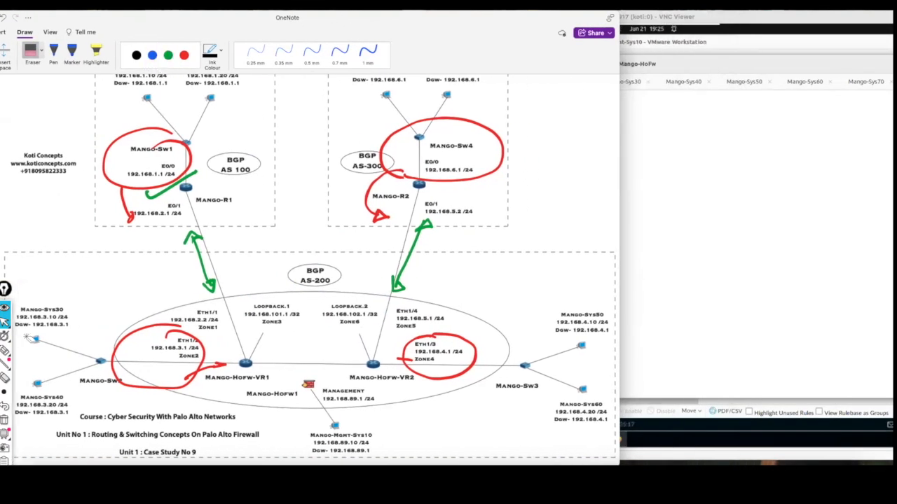
pyautogui.click(5, 349)
pyautogui.moveTo(244, 377); pyautogui.dragTo(243, 396)
pyautogui.moveTo(178, 414)
pyautogui.mouseDown()
pyautogui.moveTo(273, 393)
pyautogui.moveTo(183, 457)
pyautogui.moveTo(181, 413)
pyautogui.mouseUp()
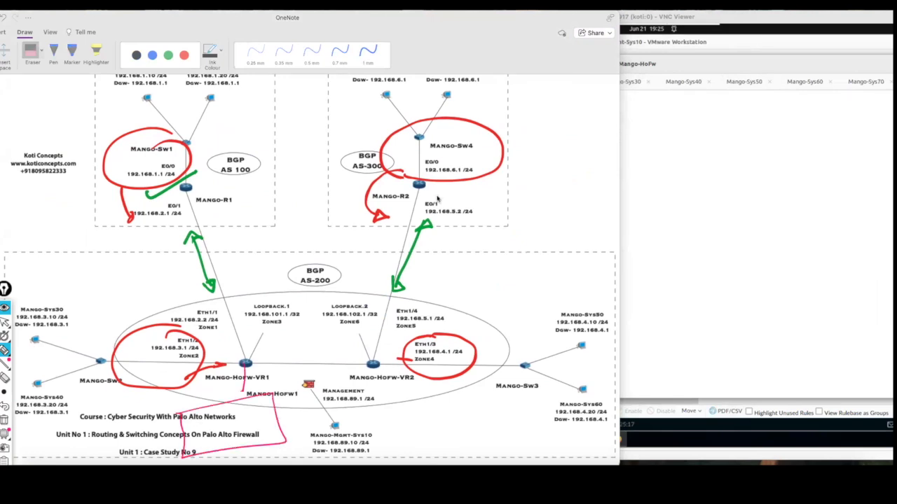
pyautogui.moveTo(415, 183)
pyautogui.mouseDown()
pyautogui.moveTo(516, 136)
pyautogui.moveTo(401, 139)
pyautogui.moveTo(397, 149)
pyautogui.mouseUp()
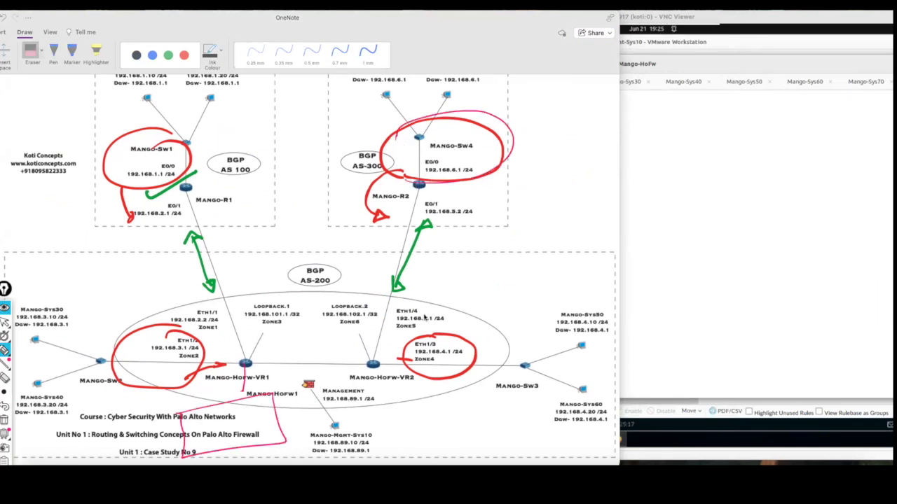
# Circle Eth1/3, pen an arrow from Mango-HoFw-VR2 to VR1 with marks around VR1's box, and clear all pen marks.
pyautogui.moveTo(405, 359); pyautogui.dragTo(271, 363)
pyautogui.moveTo(245, 421)
pyautogui.mouseDown()
pyautogui.moveTo(270, 402)
pyautogui.moveTo(271, 420)
pyautogui.mouseUp()
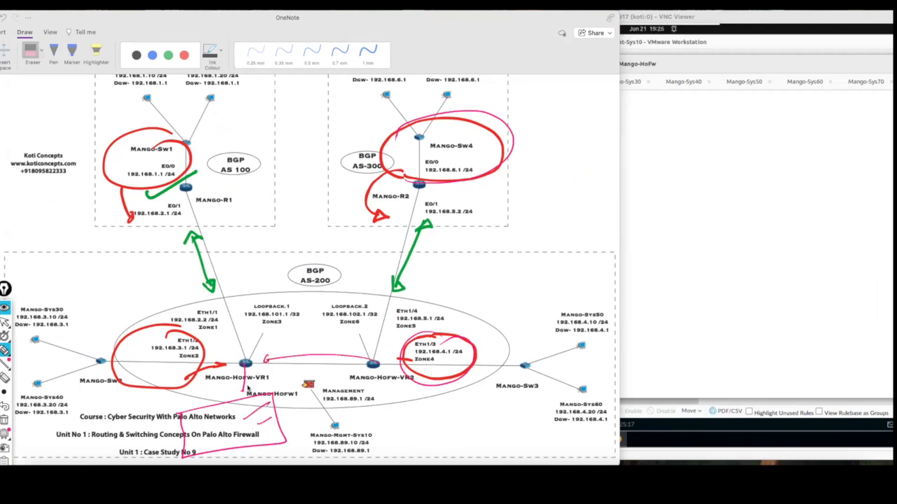
pyautogui.moveTo(249, 380)
pyautogui.mouseDown()
pyautogui.moveTo(231, 422)
pyautogui.moveTo(276, 402)
pyautogui.moveTo(222, 395)
pyautogui.mouseUp()
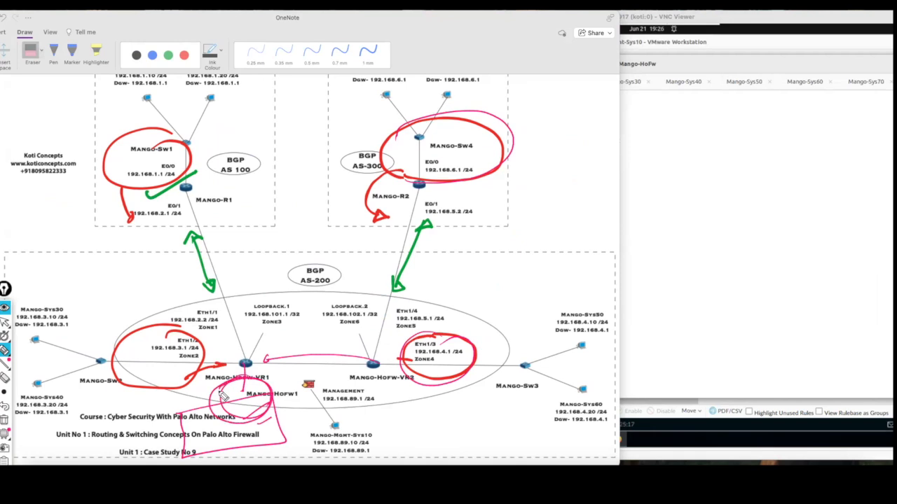
pyautogui.moveTo(226, 339); pyautogui.dragTo(246, 334)
pyautogui.click(5, 325)
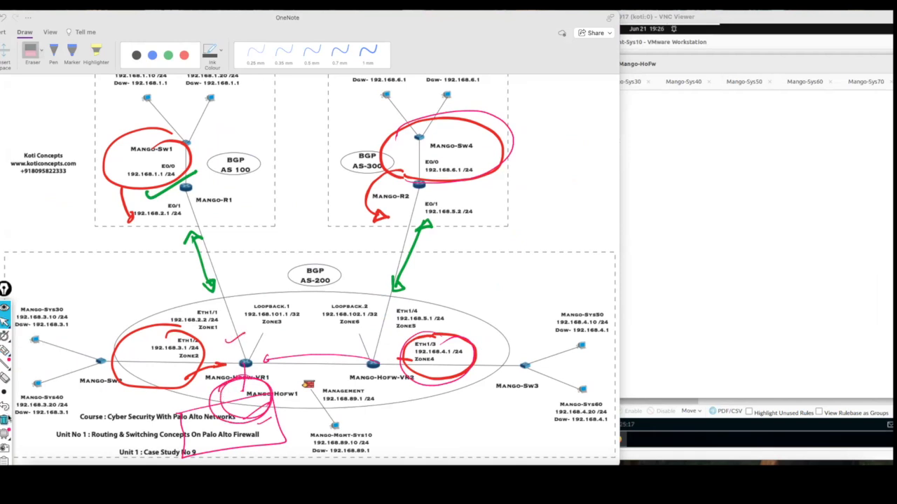
pyautogui.click(5, 421)
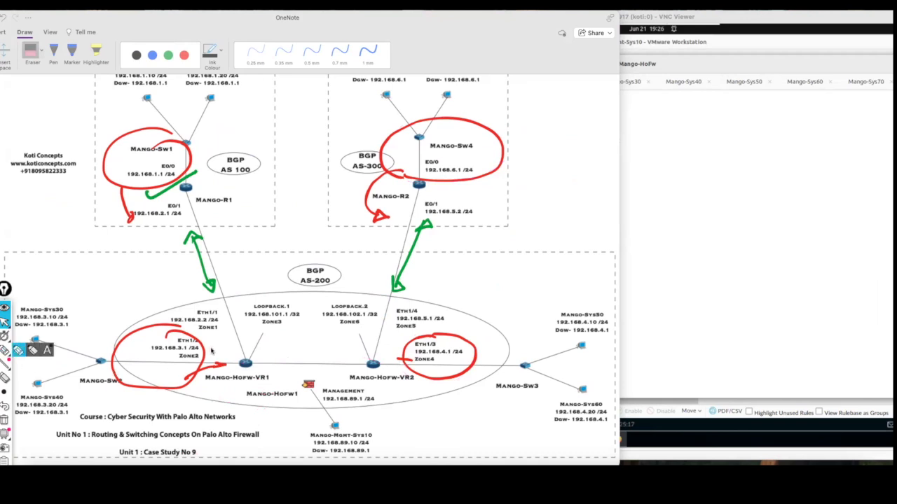
# Circle Mango-R1's E0/1 address, trace its path through Mango-HoFw-VR1 to VR2 with the pen, and clear the marks.
pyautogui.moveTo(380, 32); pyautogui.dragTo(345, 29)
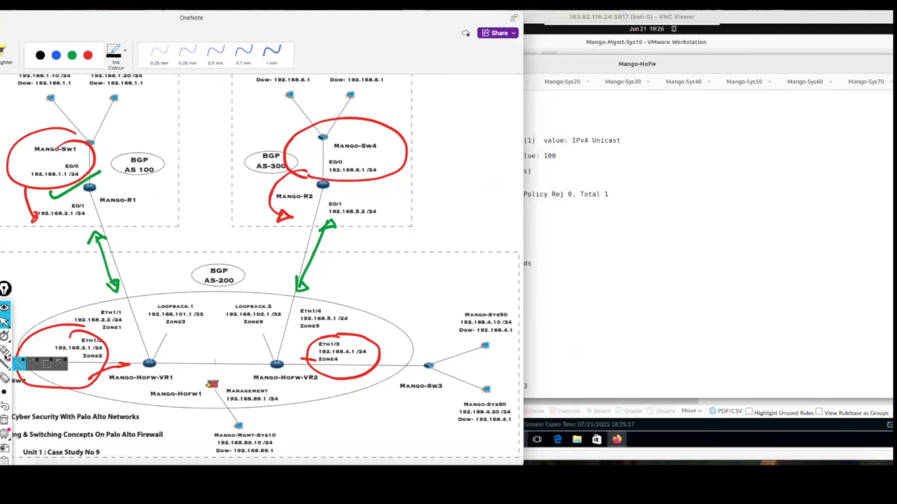
pyautogui.click(5, 350)
pyautogui.moveTo(169, 353); pyautogui.dragTo(229, 351)
pyautogui.moveTo(234, 360)
pyautogui.mouseDown()
pyautogui.moveTo(249, 365)
pyautogui.moveTo(227, 358)
pyautogui.moveTo(237, 354)
pyautogui.mouseUp()
pyautogui.moveTo(37, 221)
pyautogui.mouseDown()
pyautogui.moveTo(93, 210)
pyautogui.moveTo(35, 219)
pyautogui.moveTo(163, 347)
pyautogui.moveTo(271, 355)
pyautogui.mouseUp()
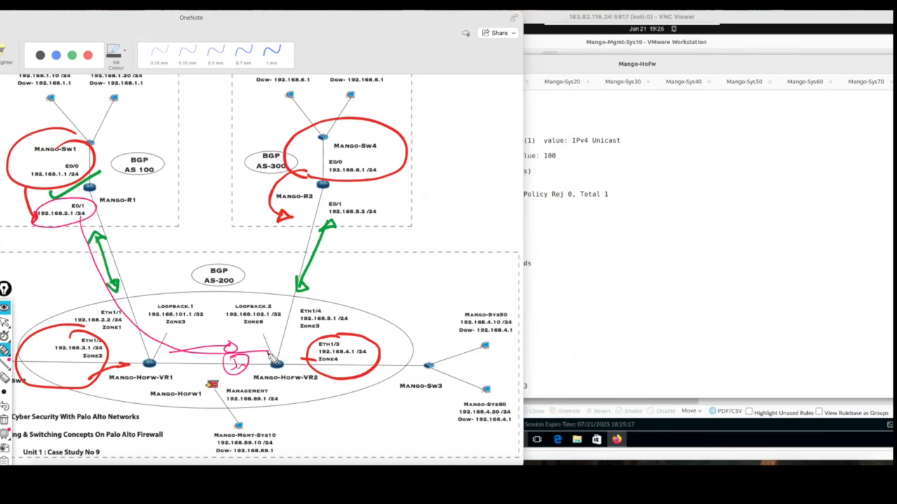
pyautogui.click(5, 421)
pyautogui.click(5, 322)
# Return to the Mango-HoFw terminal and page through the remaining BGP peer output to a fresh prompt.
pyautogui.moveTo(398, 23); pyautogui.dragTo(226, 22)
pyautogui.click(597, 239)
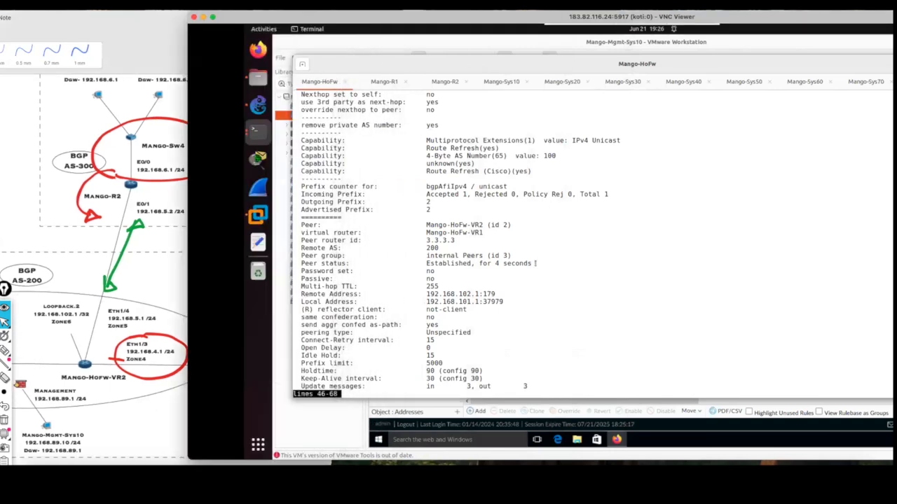
pyautogui.press('space')
pyautogui.press('Return')
pyautogui.press('Return')
pyautogui.press('Return')
pyautogui.press('Return')
pyautogui.press('Return')
pyautogui.press('Return')
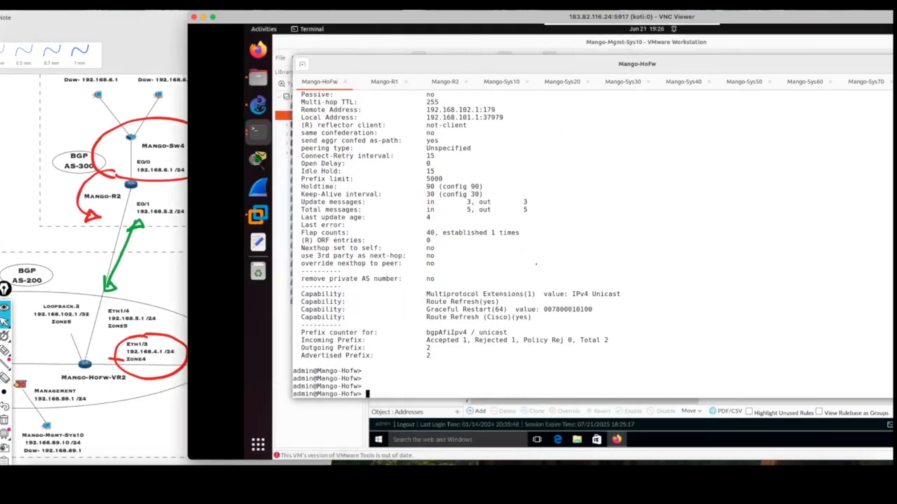
# Run "show routing protocol bgp loc-rib virtual-router Mango-HoFw-VR2" to list that virtual router's BGP routes.
pyautogui.write('show ')
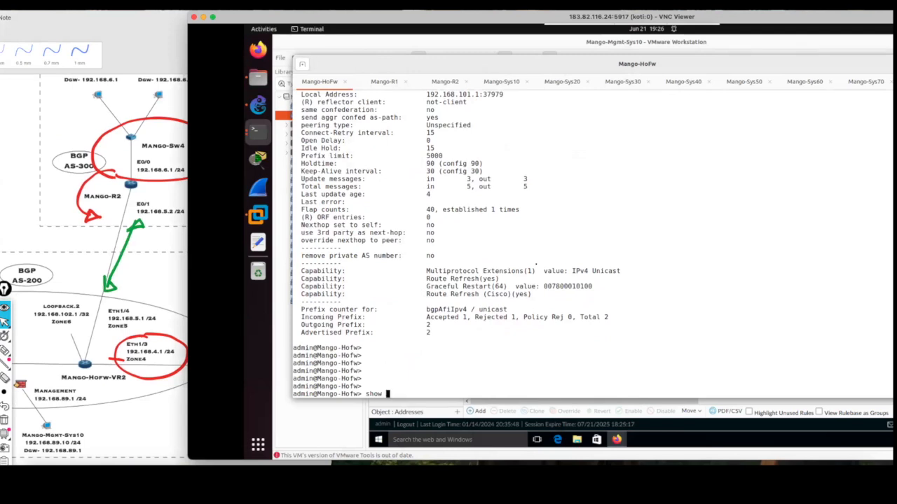
pyautogui.write('routing protocol bgp loc-rib v')
pyautogui.press('Tab')
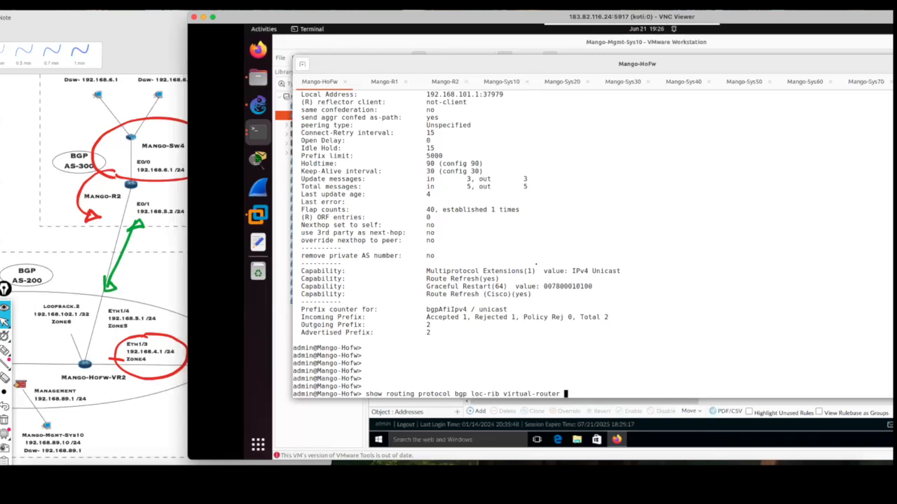
pyautogui.write('M')
pyautogui.press('Tab')
pyautogui.hotkey('ctrl', 'a')
pyautogui.press('Return')
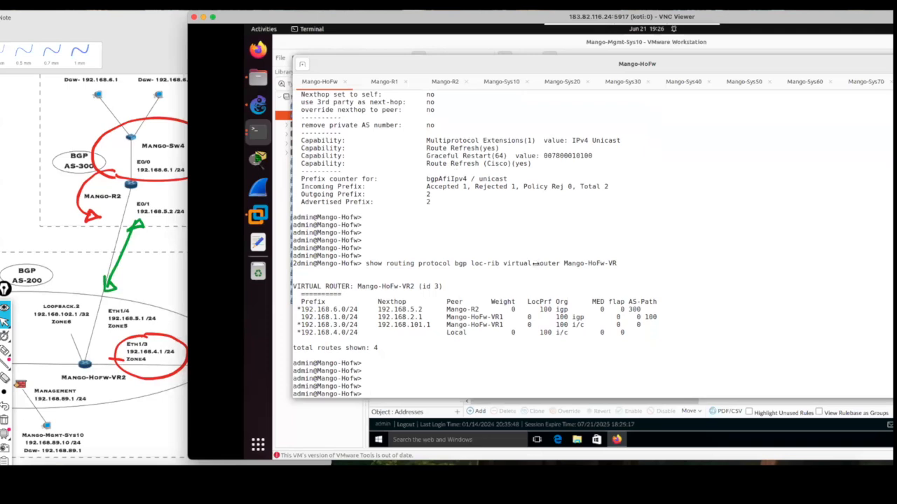
# Tick the 192.168.1.0/24 and 192.168.3.0/24 prefixes, underline next hop 192.168.101.1 with the pen, and clear the marks.
pyautogui.click(5, 351)
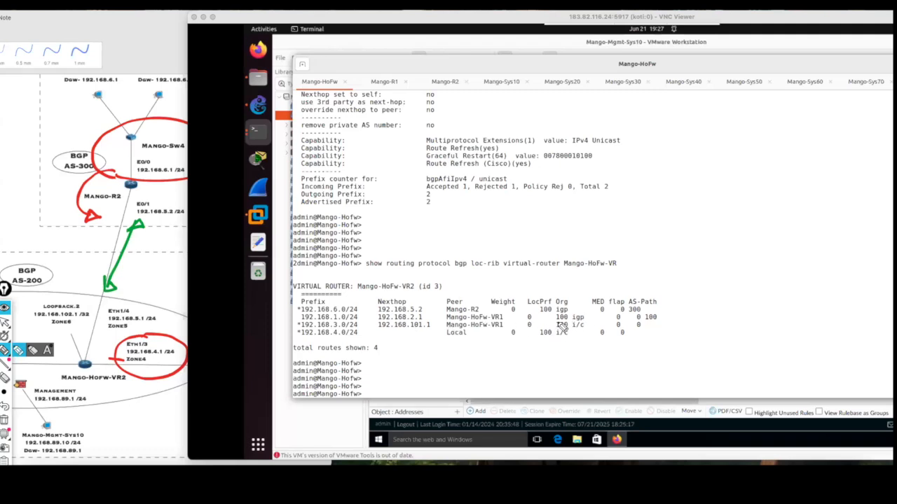
pyautogui.moveTo(362, 313)
pyautogui.mouseDown()
pyautogui.moveTo(375, 318)
pyautogui.moveTo(365, 327)
pyautogui.moveTo(432, 337)
pyautogui.mouseUp()
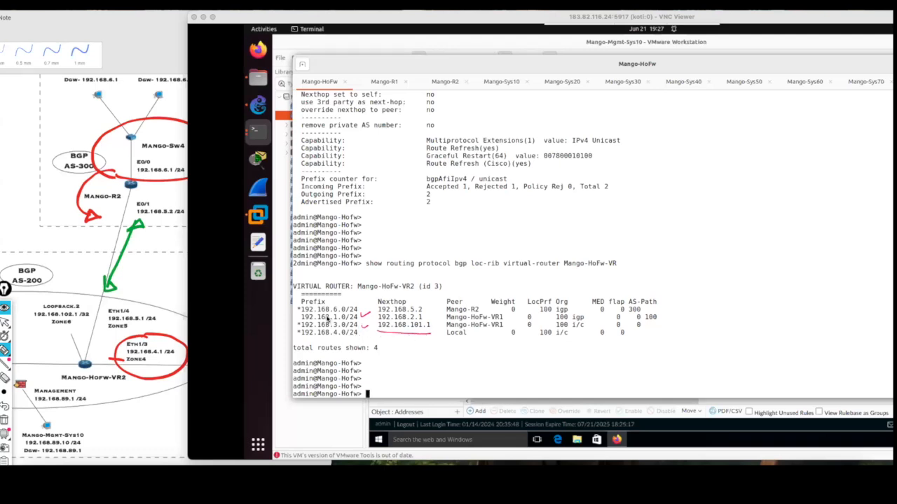
pyautogui.moveTo(424, 318); pyautogui.dragTo(436, 313)
pyautogui.click(5, 323)
pyautogui.click(4, 421)
# Bring the OneNote topology forward and circle Eth1/2, Loopback.1 and the Mango-Sw1 network in blue, ticking above Loopback.1.
pyautogui.moveTo(139, 35); pyautogui.dragTo(442, 33)
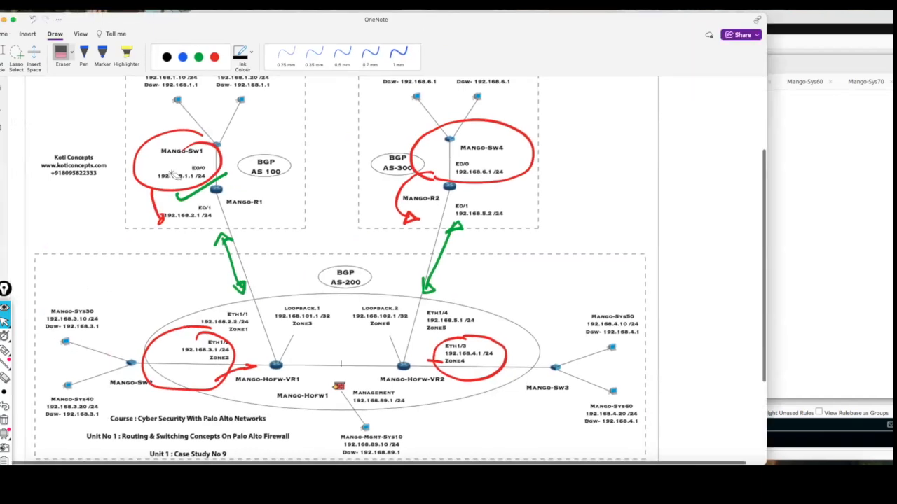
pyautogui.click(196, 59)
pyautogui.moveTo(220, 329)
pyautogui.mouseDown()
pyautogui.moveTo(185, 330)
pyautogui.moveTo(252, 361)
pyautogui.moveTo(223, 322)
pyautogui.mouseUp()
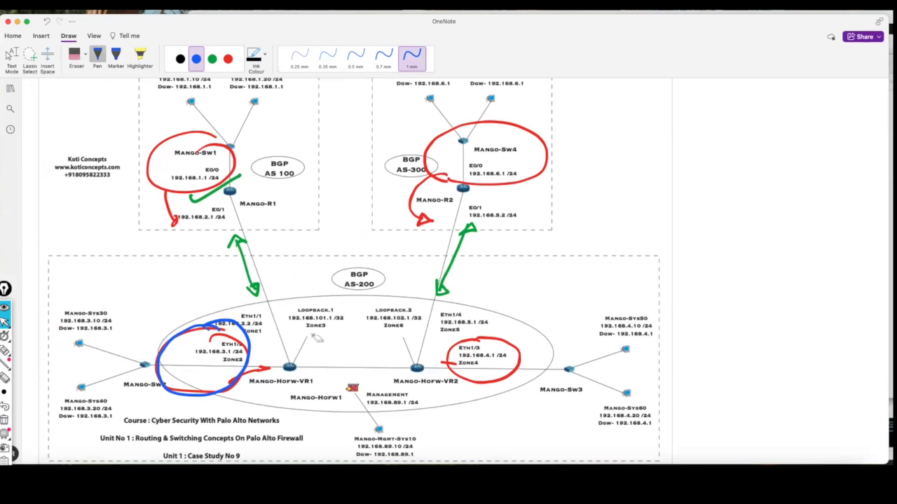
pyautogui.moveTo(312, 300); pyautogui.dragTo(341, 269)
pyautogui.moveTo(242, 156)
pyautogui.mouseDown()
pyautogui.moveTo(159, 145)
pyautogui.moveTo(242, 151)
pyautogui.moveTo(179, 138)
pyautogui.mouseUp()
# Draw a blue path from Mango-Sw1's network through Mango-HoFw-VR1 to VR2, then circle and tick Mango-R1's E0/1 address.
pyautogui.moveTo(222, 188)
pyautogui.mouseDown()
pyautogui.moveTo(242, 312)
pyautogui.moveTo(319, 377)
pyautogui.mouseUp()
pyautogui.moveTo(416, 376); pyautogui.dragTo(418, 378)
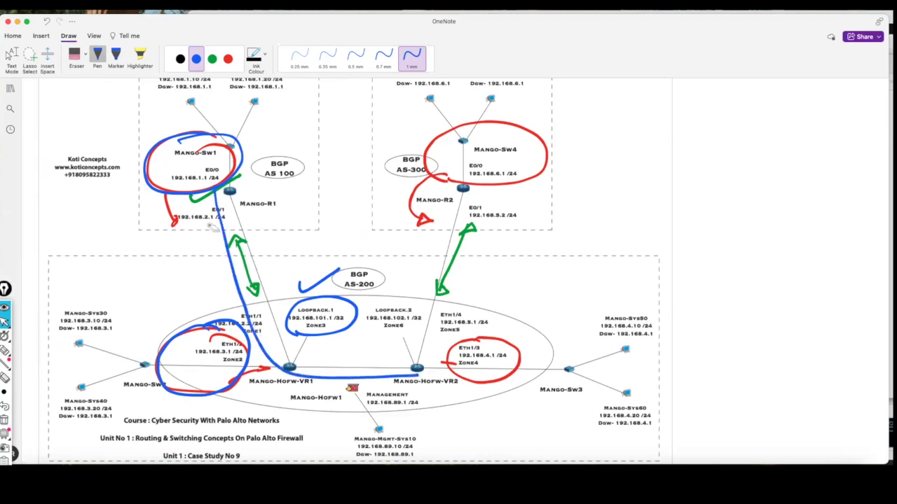
pyautogui.moveTo(243, 213)
pyautogui.mouseDown()
pyautogui.moveTo(210, 234)
pyautogui.moveTo(155, 216)
pyautogui.mouseUp()
pyautogui.moveTo(128, 250)
pyautogui.mouseDown()
pyautogui.moveTo(149, 258)
pyautogui.moveTo(168, 239)
pyautogui.mouseUp()
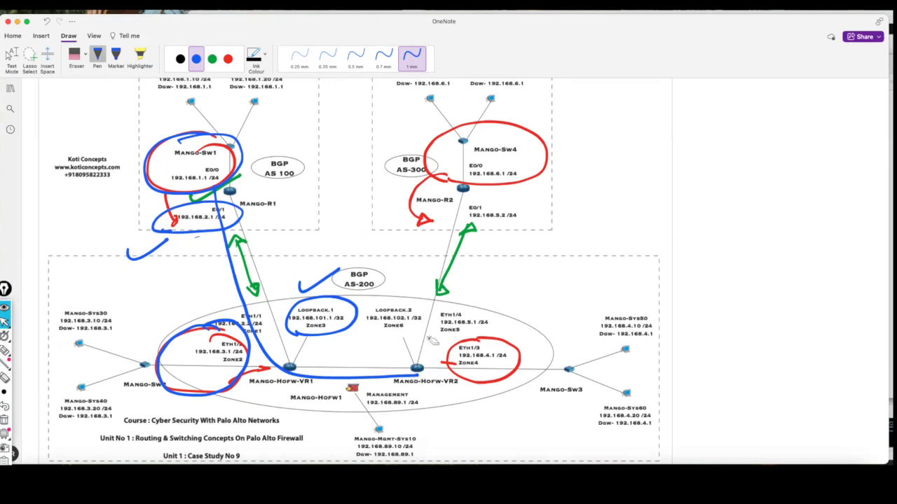
# Return to the terminal, tick the 192.168.2.1 next hop in the loc-rib table with the pen, and clear the mark.
pyautogui.moveTo(456, 25); pyautogui.dragTo(338, 21)
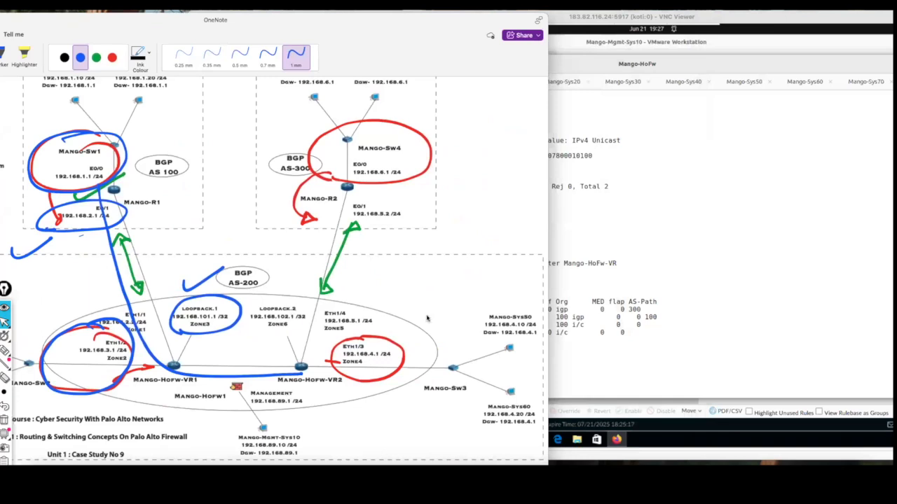
pyautogui.press('super+Tab')
pyautogui.hotkey('ctrl', 'shift', '3')
pyautogui.moveTo(299, 312); pyautogui.dragTo(298, 313)
pyautogui.moveTo(428, 320); pyautogui.dragTo(421, 320)
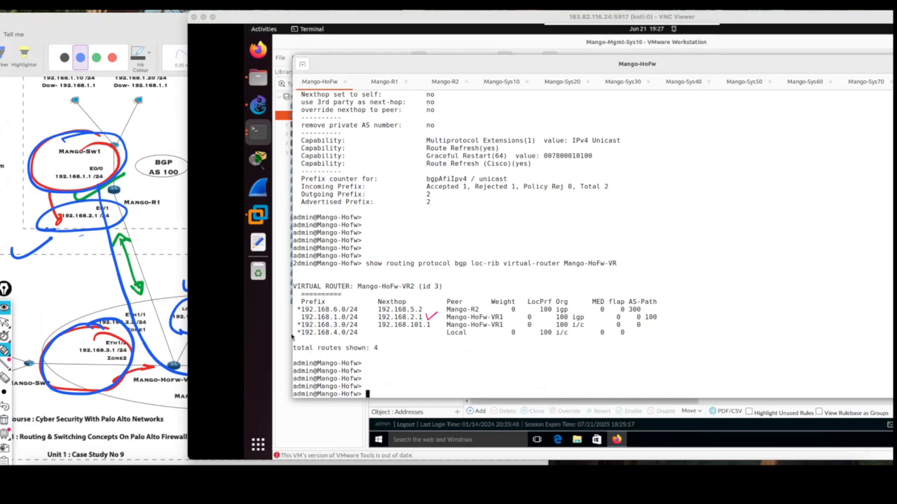
pyautogui.click(5, 419)
# Mark the asterisk column in front of the loc-rib prefixes with the pen, and clear the mark.
pyautogui.click(7, 352)
pyautogui.moveTo(289, 324); pyautogui.dragTo(298, 321)
pyautogui.click(5, 324)
pyautogui.click(6, 420)
# Run "show routing route virtual-router Mango-HoFw-VR2" and page through to the end of the routing table.
pyautogui.click(465, 353)
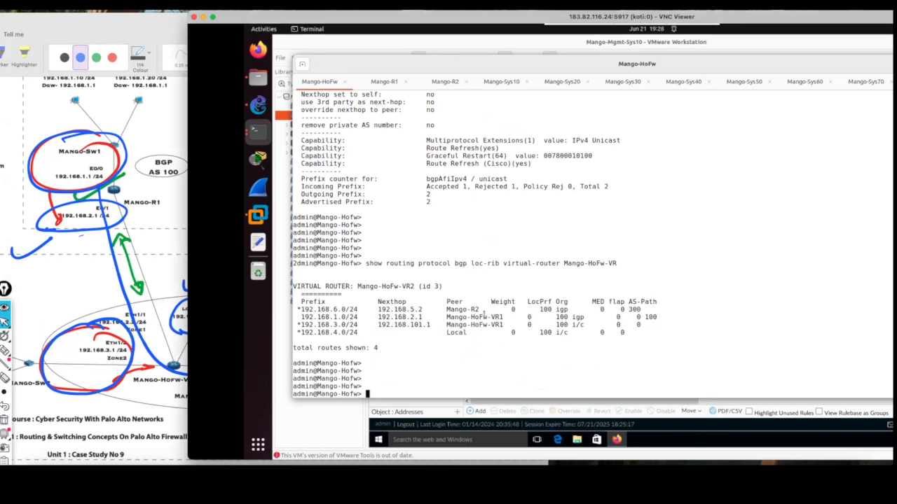
pyautogui.write('show routing route v')
pyautogui.press('Tab')
pyautogui.write('M')
pyautogui.press('Tab')
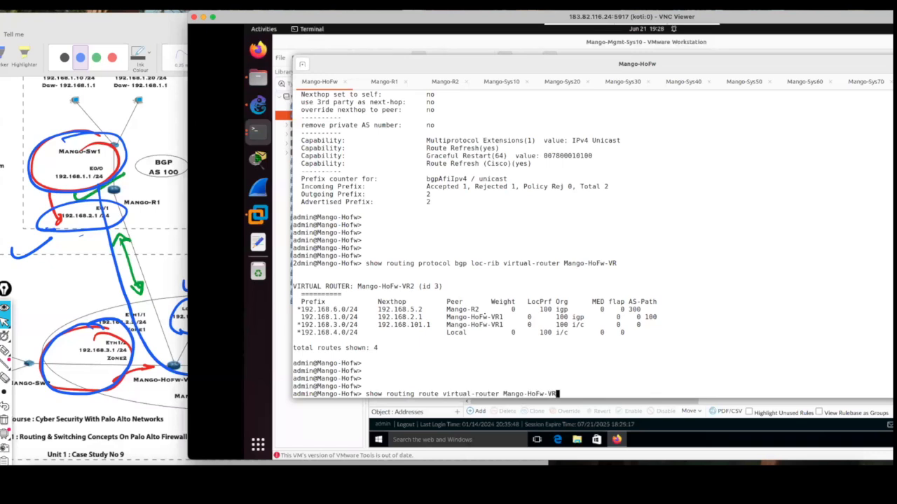
pyautogui.write('2')
pyautogui.press('Return')
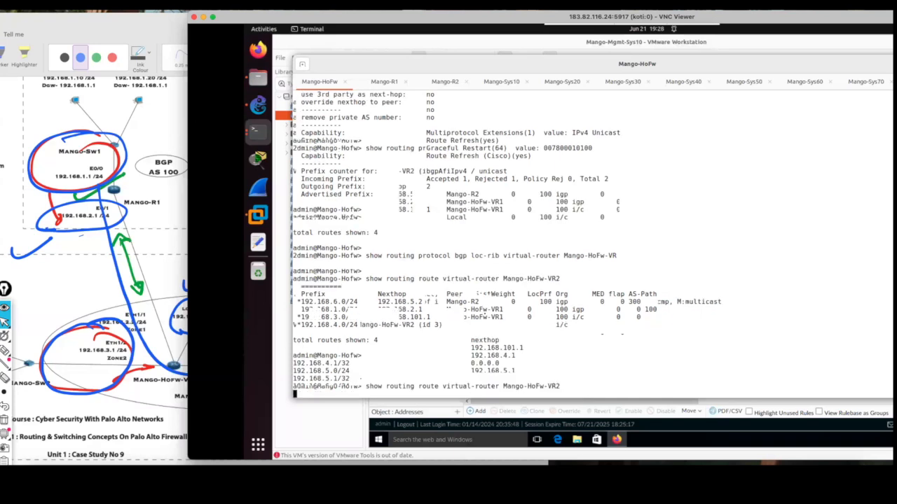
pyautogui.press('space')
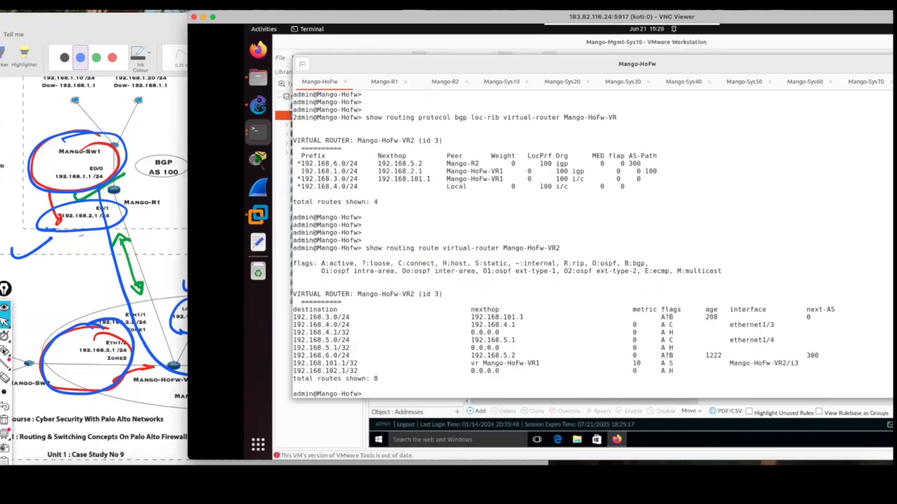
# Tick the 192.168.3.0/24 route, mark its flags, circle the destination column, mark loc-rib prefix 192.168.1.0/24, and clear the marks.
pyautogui.moveTo(355, 315); pyautogui.dragTo(382, 306)
pyautogui.moveTo(690, 316); pyautogui.dragTo(675, 316)
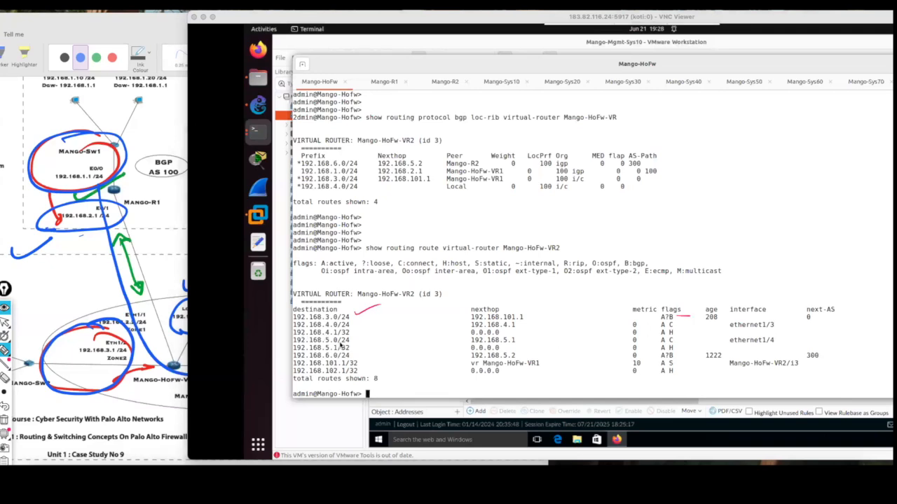
pyautogui.moveTo(336, 304)
pyautogui.mouseDown()
pyautogui.moveTo(293, 321)
pyautogui.moveTo(317, 396)
pyautogui.moveTo(362, 385)
pyautogui.moveTo(338, 304)
pyautogui.mouseUp()
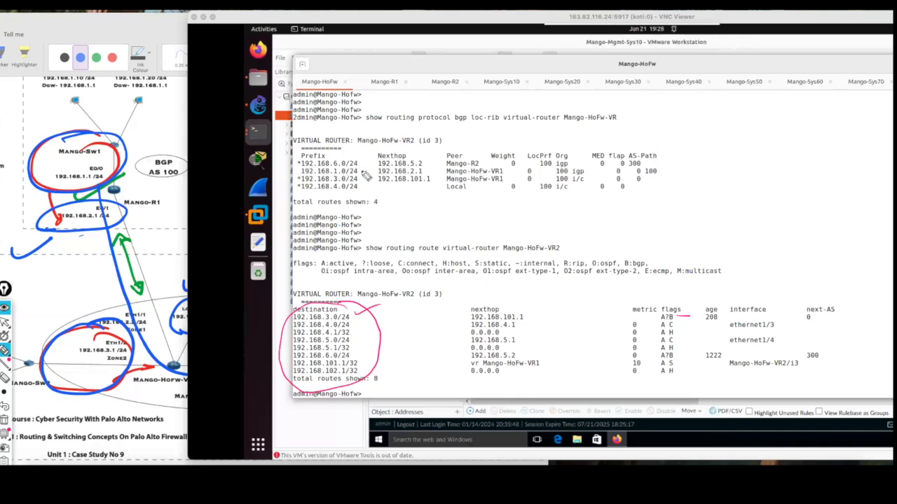
pyautogui.moveTo(362, 172)
pyautogui.mouseDown()
pyautogui.moveTo(369, 175)
pyautogui.moveTo(365, 166)
pyautogui.mouseUp()
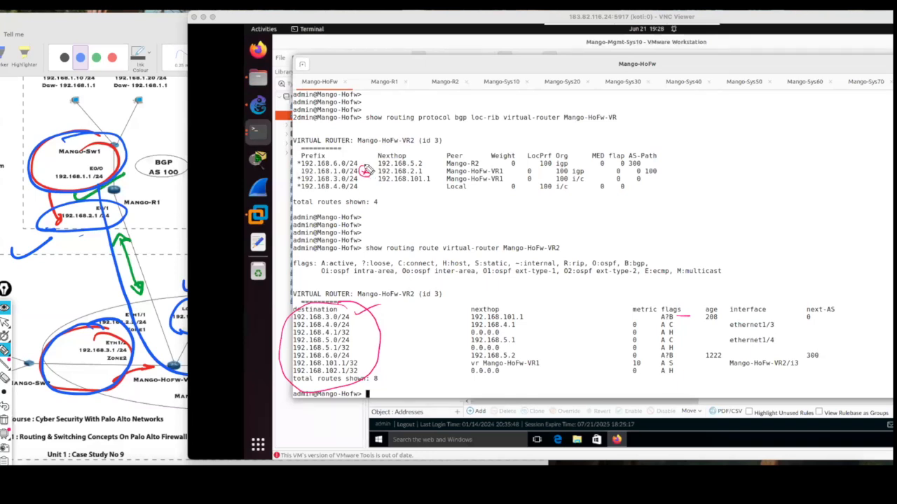
pyautogui.click(297, 170)
pyautogui.click(4, 420)
# Tick loc-rib next hop 192.168.2.1 with the pen, clear the mark, and bring the OneNote topology back over the terminal.
pyautogui.moveTo(424, 171); pyautogui.dragTo(437, 168)
pyautogui.click(5, 323)
pyautogui.click(4, 420)
pyautogui.click(174, 247)
pyautogui.moveTo(295, 21); pyautogui.dragTo(389, 18)
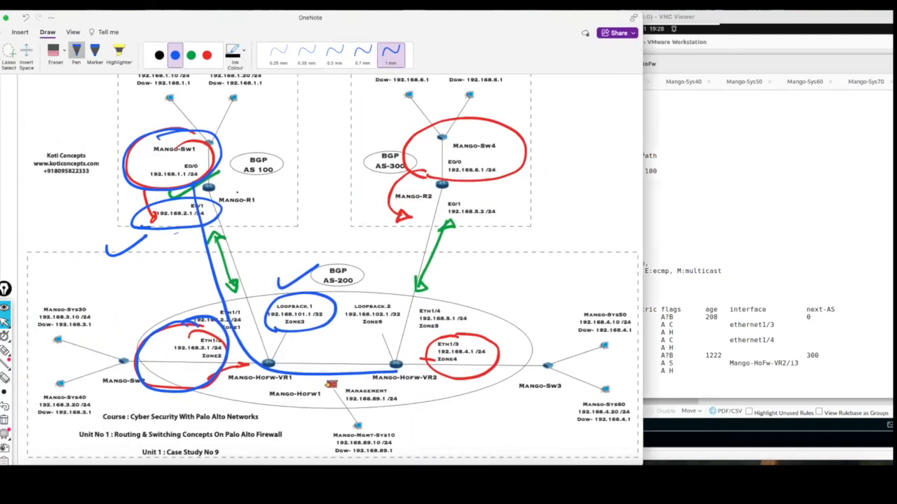
# Circle Mango-HoFw-VR1 in black on the topology, draw an arrow towards Mango-HoFw-VR2, and extend the tick beside Loopback.1.
pyautogui.click(159, 56)
pyautogui.moveTo(281, 346)
pyautogui.mouseDown()
pyautogui.moveTo(245, 361)
pyautogui.moveTo(286, 342)
pyautogui.moveTo(253, 394)
pyautogui.moveTo(277, 337)
pyautogui.moveTo(371, 351)
pyautogui.moveTo(371, 360)
pyautogui.mouseUp()
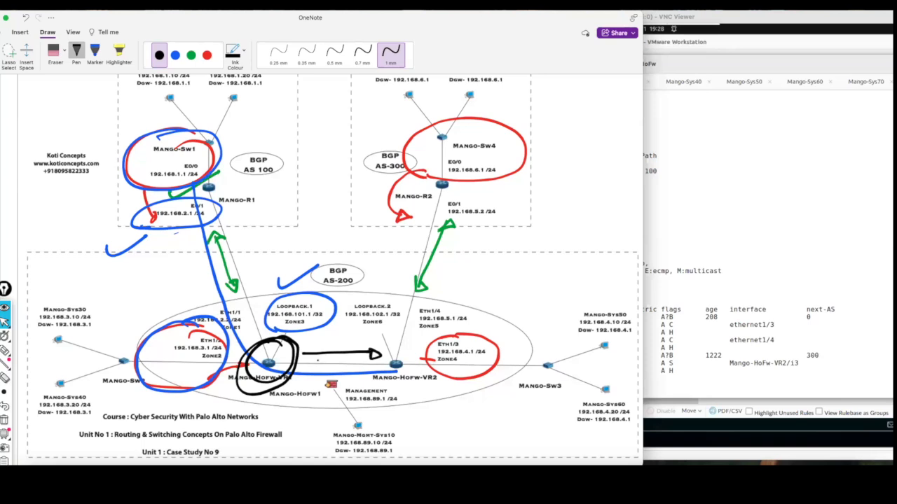
pyautogui.moveTo(318, 267); pyautogui.dragTo(332, 255)
# Move the OneNote topology aside and switch to the PA-VM web interface in VMware Workstation to show its virtual routers.
pyautogui.moveTo(430, 22); pyautogui.dragTo(317, 23)
pyautogui.click(523, 224)
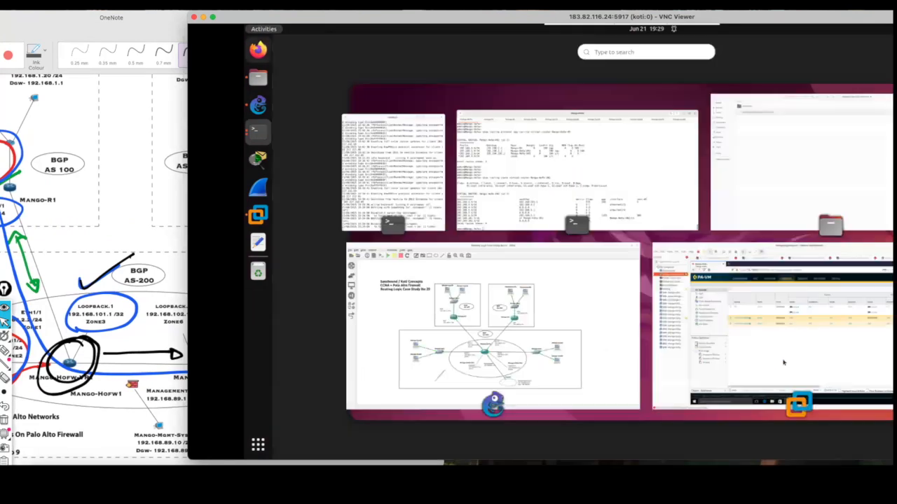
pyautogui.click(774, 337)
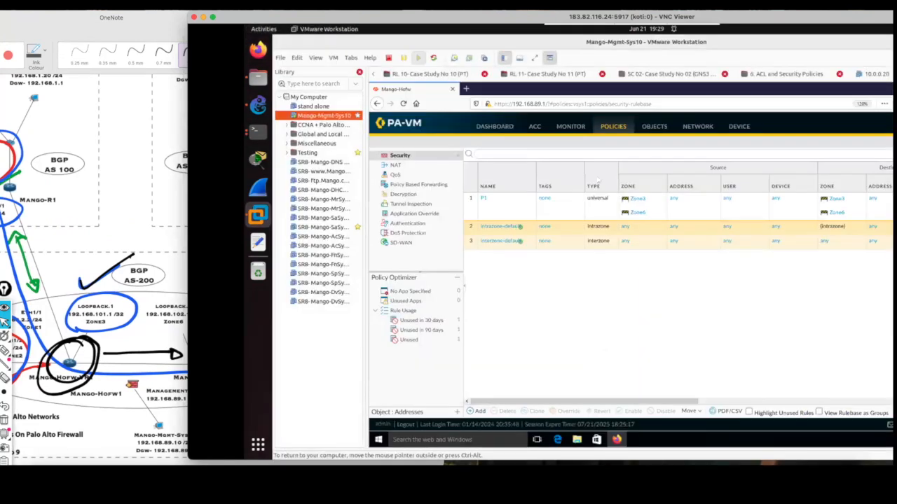
pyautogui.click(698, 127)
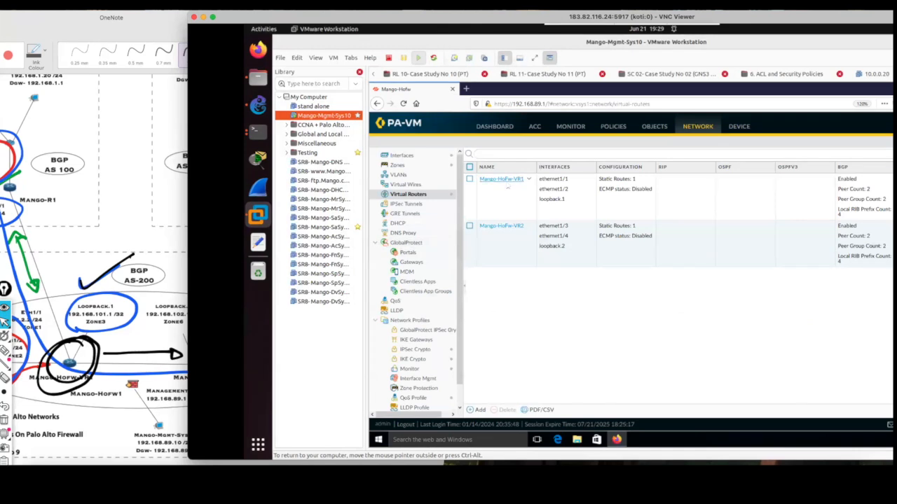
# Open the internal Peers group in the BGP settings of virtual router Mango-HoFw-VR1.
pyautogui.click(505, 180)
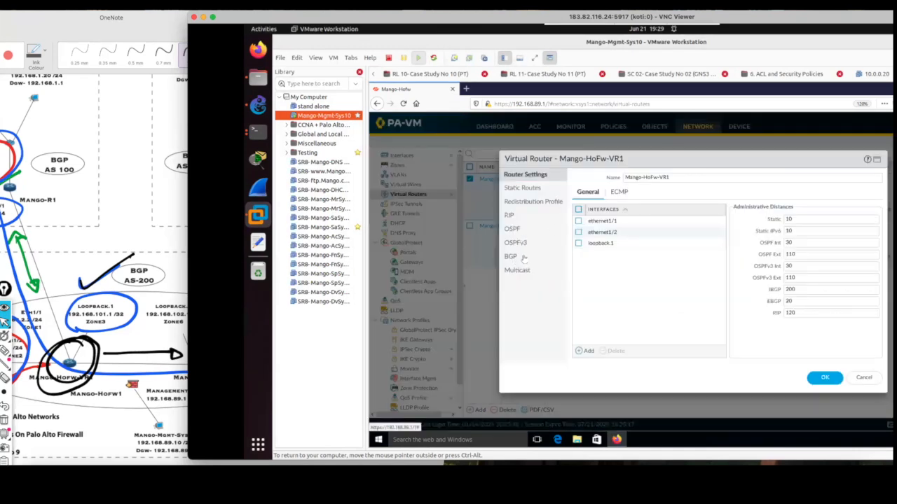
pyautogui.click(514, 261)
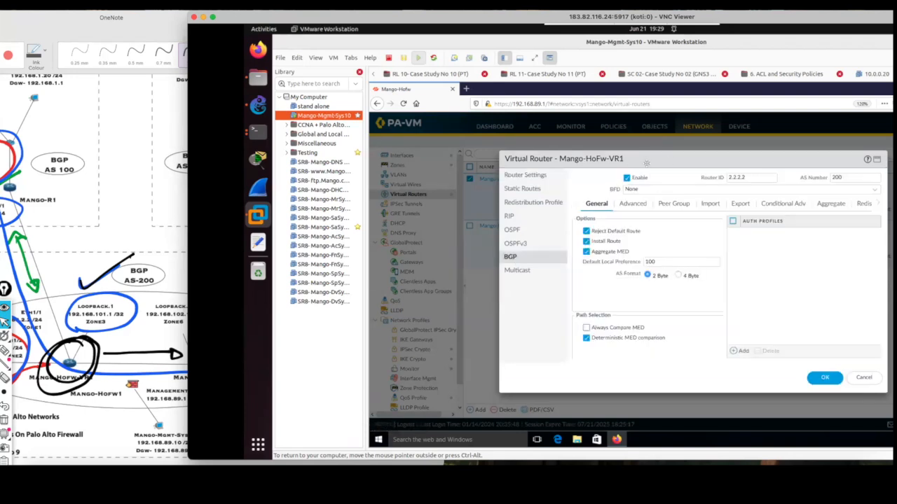
pyautogui.moveTo(692, 161); pyautogui.dragTo(585, 156)
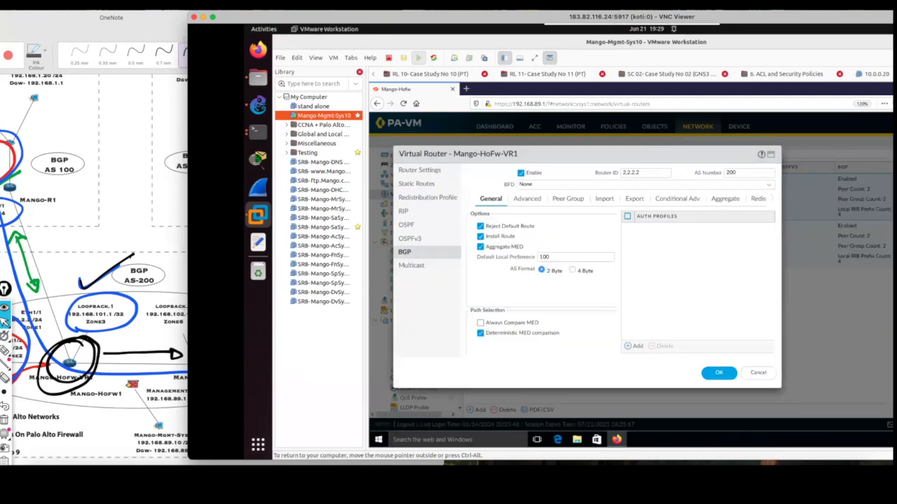
pyautogui.click(568, 199)
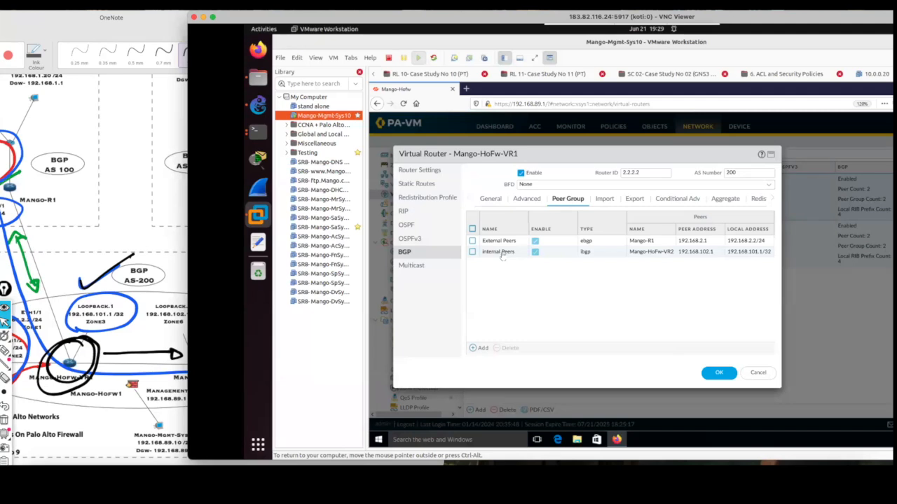
pyautogui.click(501, 256)
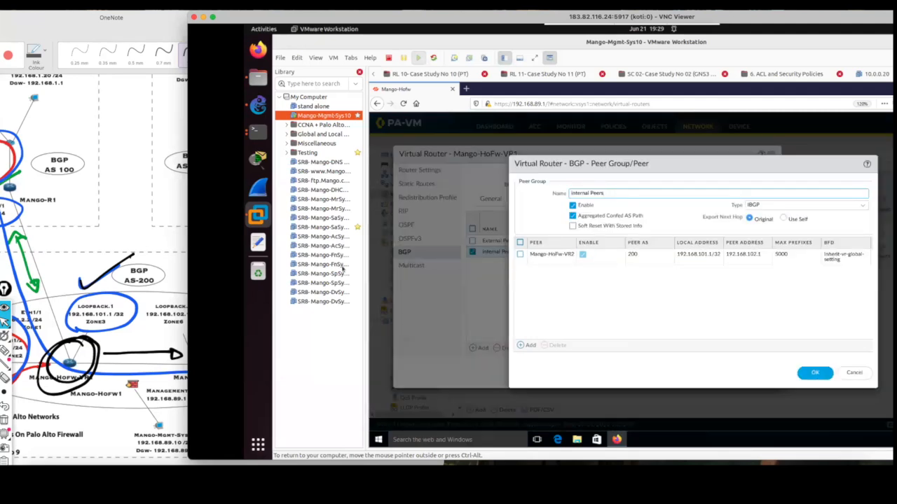
# Underline Export Next Hop with the pen, circle Use Self, write a bracketed note linked to Original, and clear the marks.
pyautogui.click(5, 351)
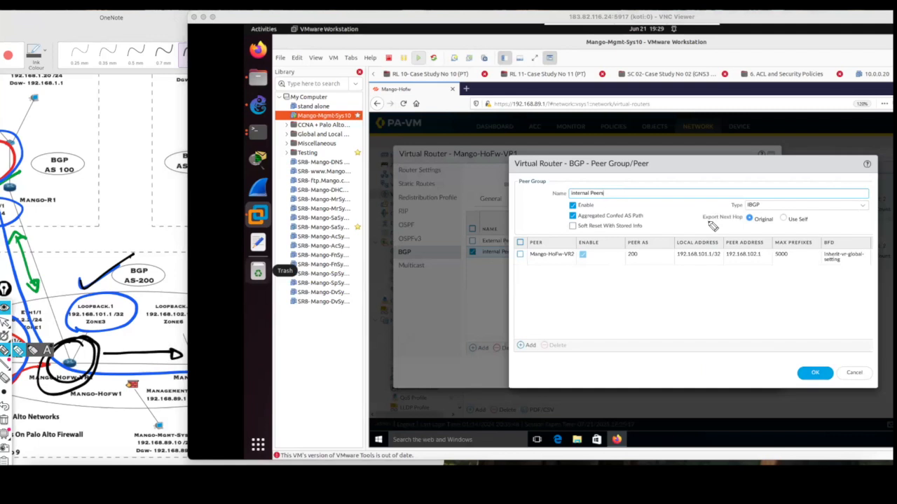
pyautogui.moveTo(701, 222); pyautogui.dragTo(734, 222)
pyautogui.moveTo(804, 215)
pyautogui.mouseDown()
pyautogui.moveTo(788, 210)
pyautogui.moveTo(777, 226)
pyautogui.moveTo(785, 229)
pyautogui.moveTo(806, 213)
pyautogui.moveTo(782, 223)
pyautogui.mouseUp()
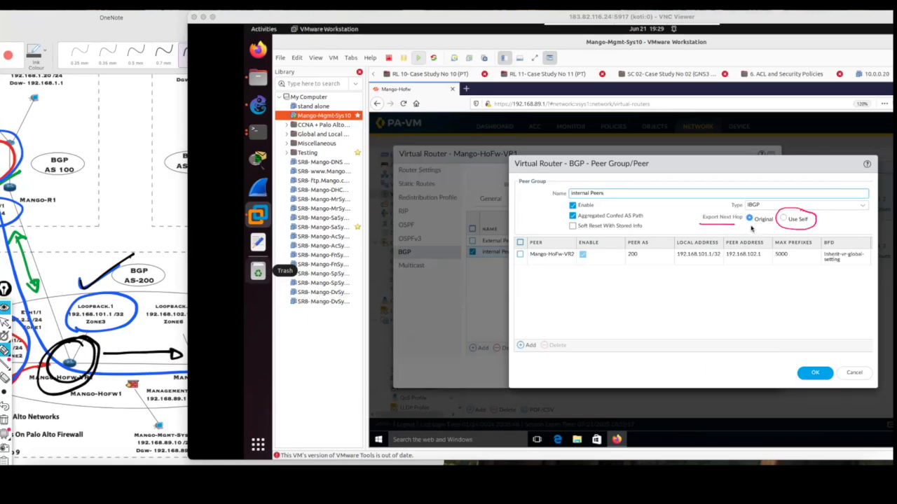
pyautogui.moveTo(757, 226)
pyautogui.mouseDown()
pyautogui.moveTo(758, 246)
pyautogui.moveTo(743, 270)
pyautogui.mouseUp()
pyautogui.moveTo(752, 277)
pyautogui.mouseDown()
pyautogui.moveTo(774, 283)
pyautogui.moveTo(785, 272)
pyautogui.moveTo(789, 283)
pyautogui.mouseUp()
pyautogui.moveTo(737, 264); pyautogui.dragTo(735, 281)
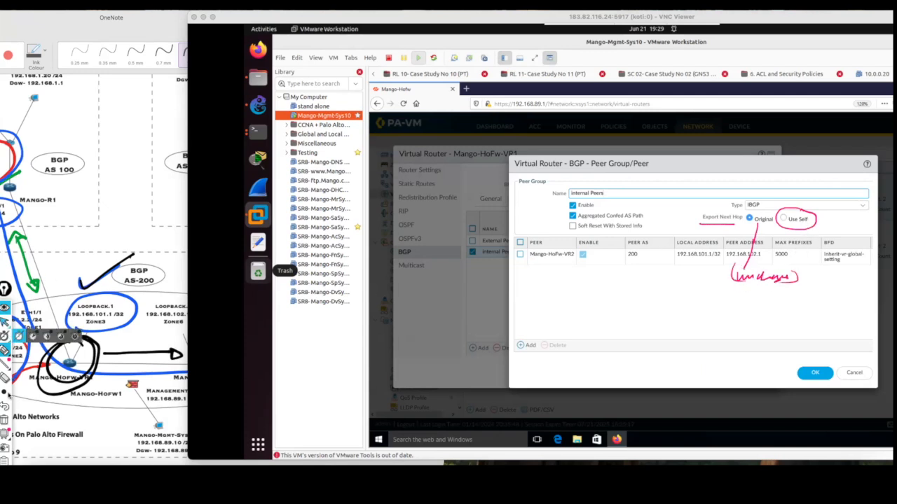
pyautogui.click(5, 418)
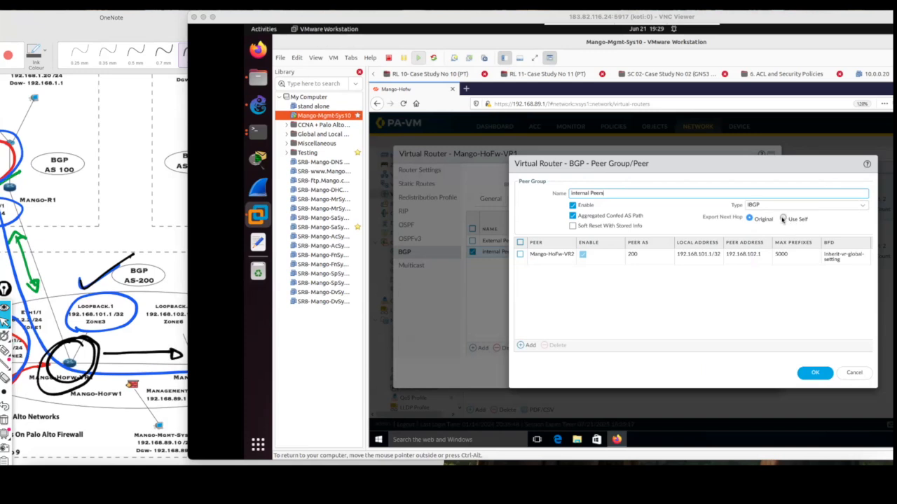
# Open the Mango-HoFw-VR2 peer of the internal Peers group.
pyautogui.click(555, 256)
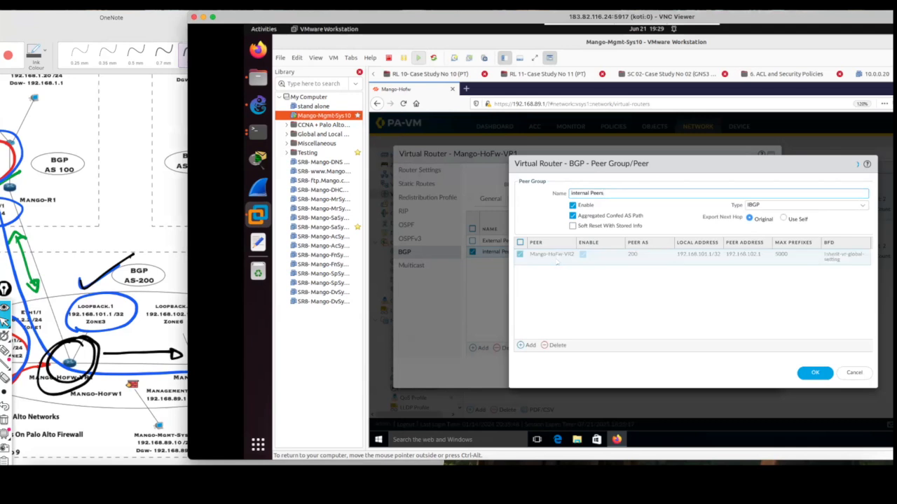
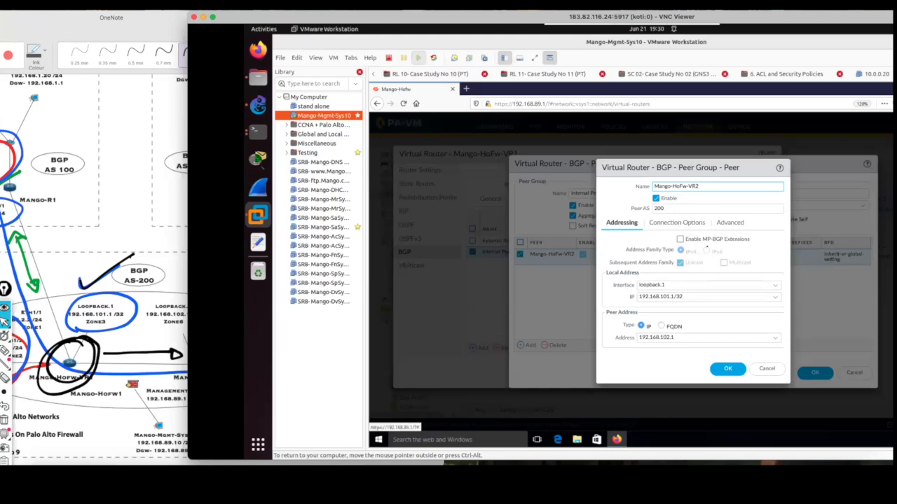
# Review the connection options and advanced settings of the Mango-HoFw-VR2 peer and close it without changes.
pyautogui.click(676, 222)
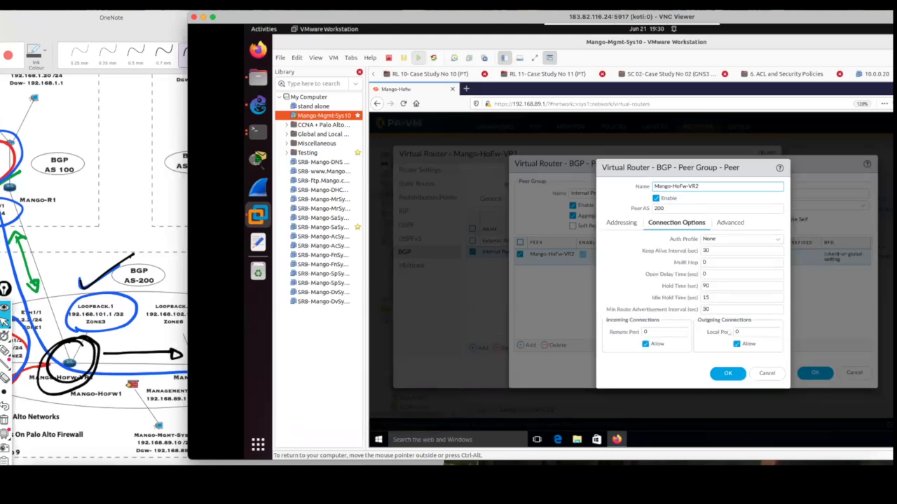
pyautogui.click(729, 223)
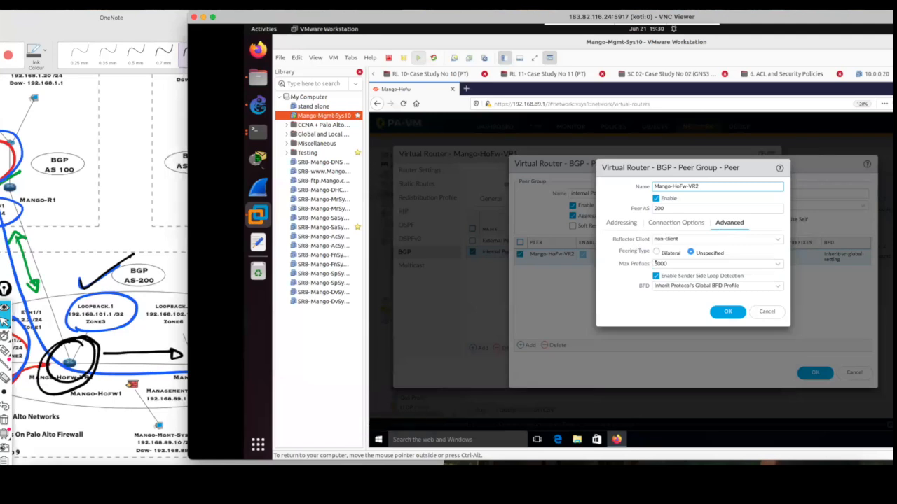
pyautogui.click(768, 312)
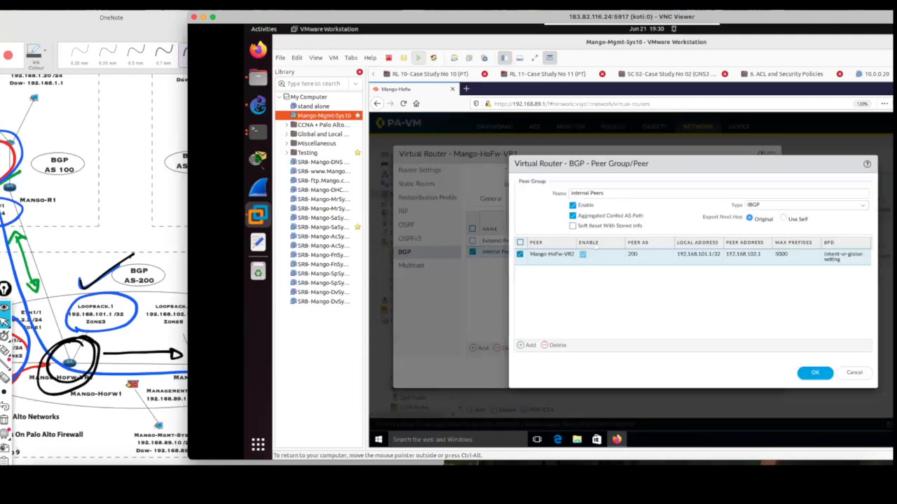
# Set Export Next Hop to Use Self, circle the group name, IBGP type and Use Self with the pen, and clear the marks.
pyautogui.click(783, 219)
pyautogui.click(6, 350)
pyautogui.moveTo(575, 203); pyautogui.dragTo(604, 192)
pyautogui.moveTo(761, 198)
pyautogui.mouseDown()
pyautogui.moveTo(733, 210)
pyautogui.moveTo(763, 197)
pyautogui.mouseUp()
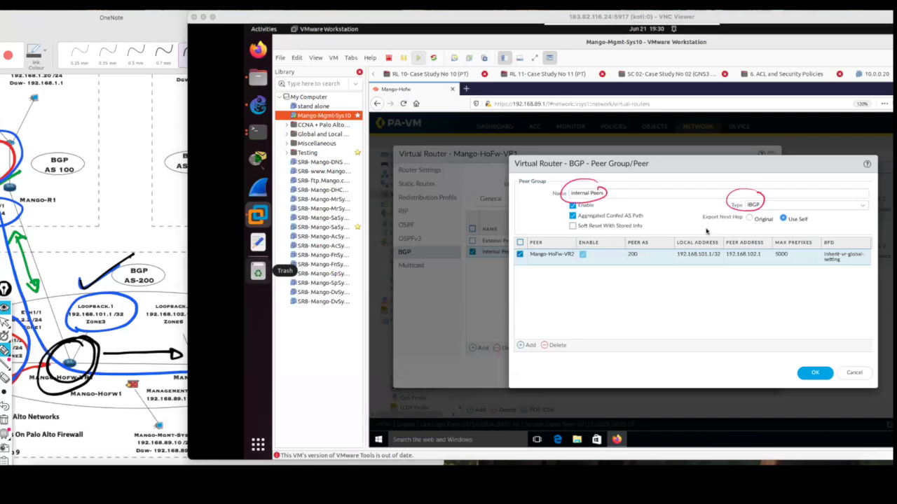
pyautogui.moveTo(570, 275)
pyautogui.mouseDown()
pyautogui.moveTo(585, 304)
pyautogui.moveTo(581, 326)
pyautogui.mouseUp()
pyautogui.moveTo(776, 223); pyautogui.dragTo(781, 225)
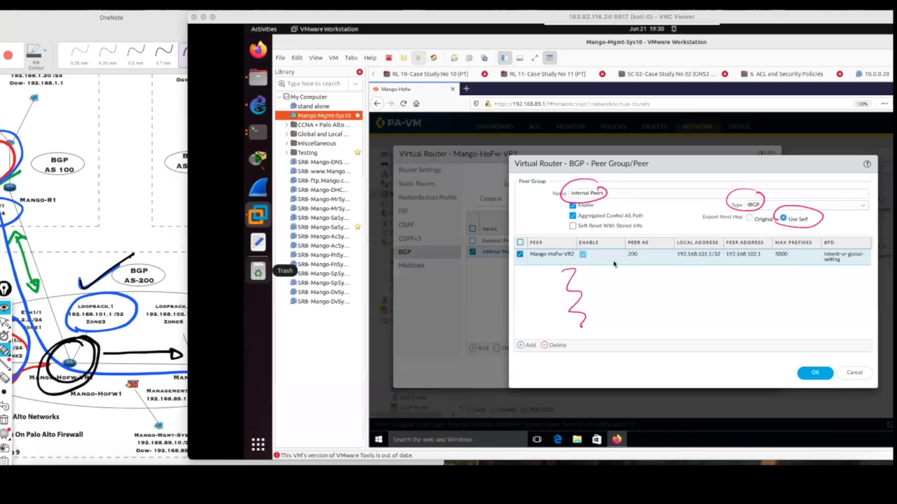
pyautogui.click(5, 419)
# Save the peer group and the Mango-HoFw-VR1 virtual router, and commit all changes to the firewall.
pyautogui.click(814, 376)
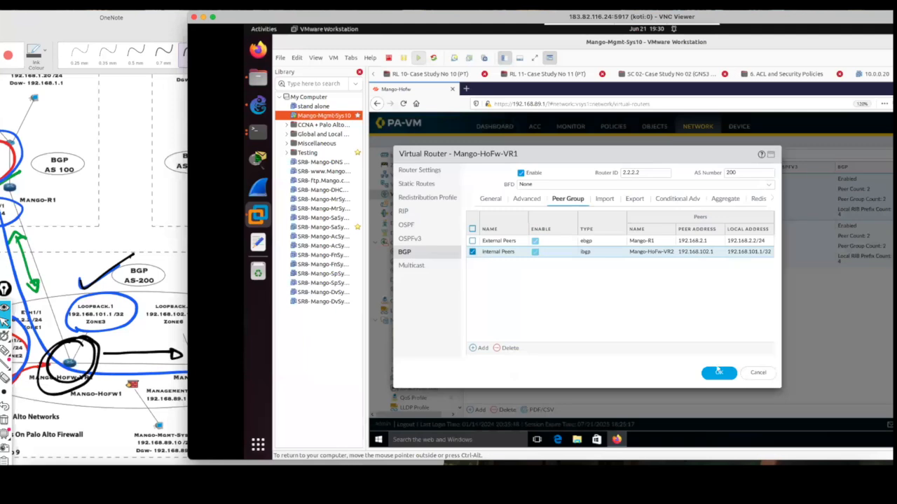
pyautogui.click(718, 373)
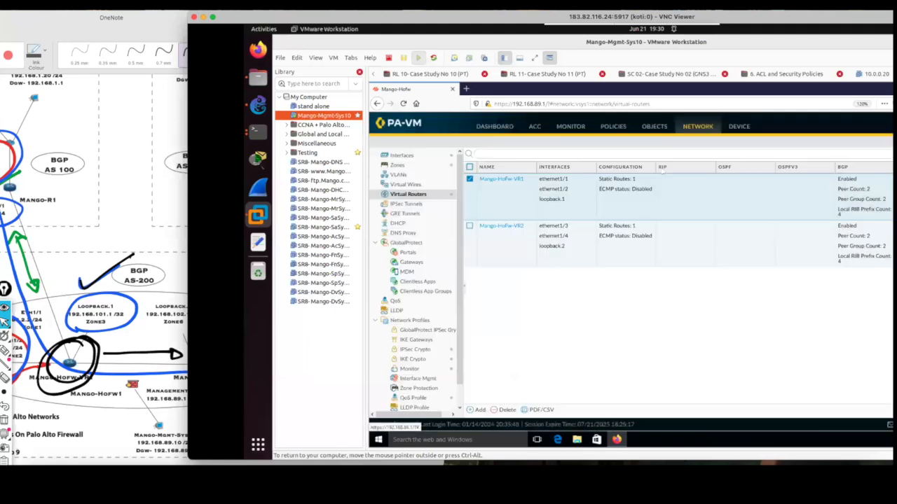
pyautogui.moveTo(750, 23); pyautogui.dragTo(623, 22)
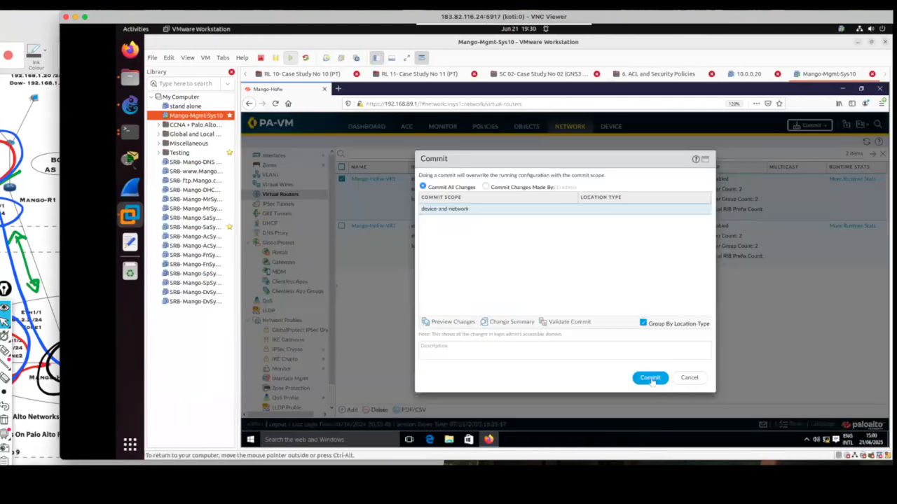
pyautogui.click(650, 379)
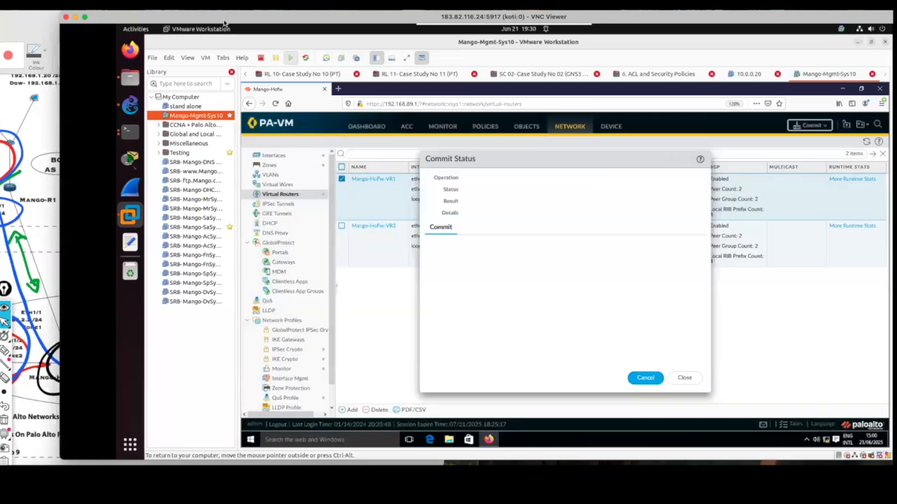
# Bring the OneNote topology forward and add a black tick above the Loopback.1 address 192.168.101.1/32.
pyautogui.moveTo(224, 23); pyautogui.dragTo(521, 26)
pyautogui.click(129, 70)
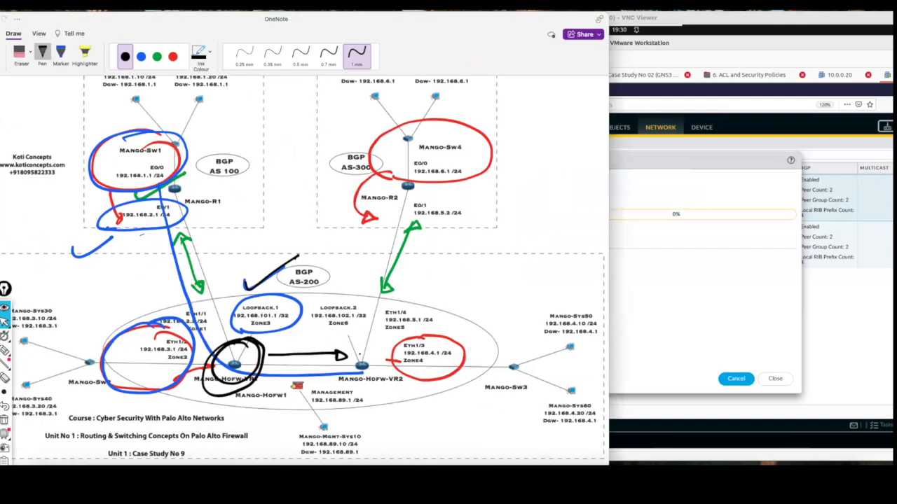
pyautogui.moveTo(249, 294); pyautogui.dragTo(279, 283)
# Switch to the Mango-HoFw terminal session and rerun the BGP loc-rib command for virtual router Mango-HoFw-VR2.
pyautogui.press('super+Tab')
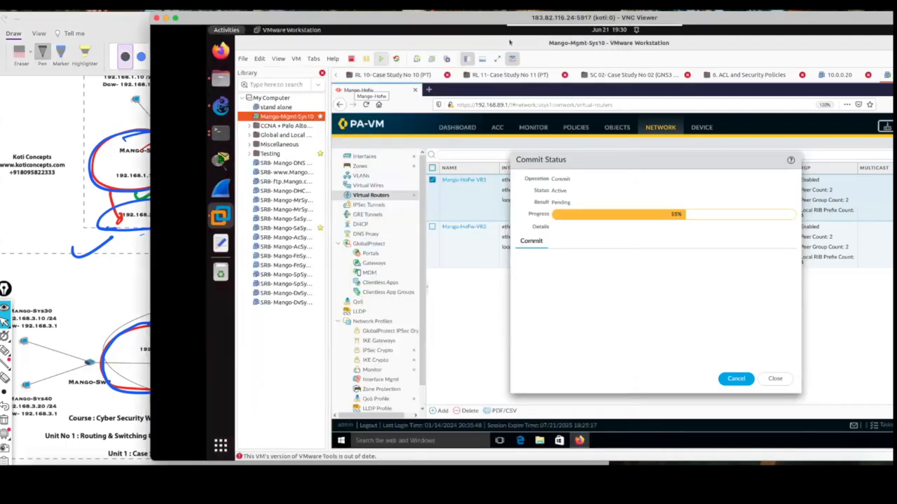
pyautogui.press('super')
pyautogui.click(456, 150)
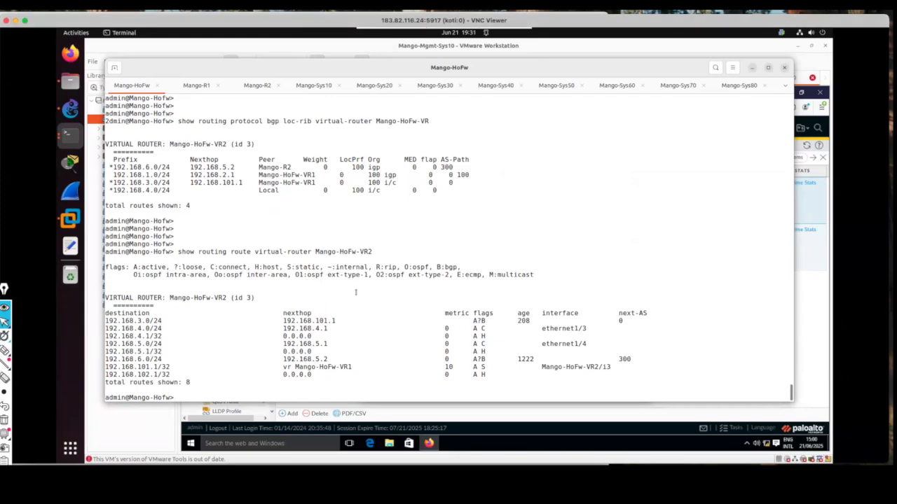
pyautogui.press('Up')
pyautogui.press('Up')
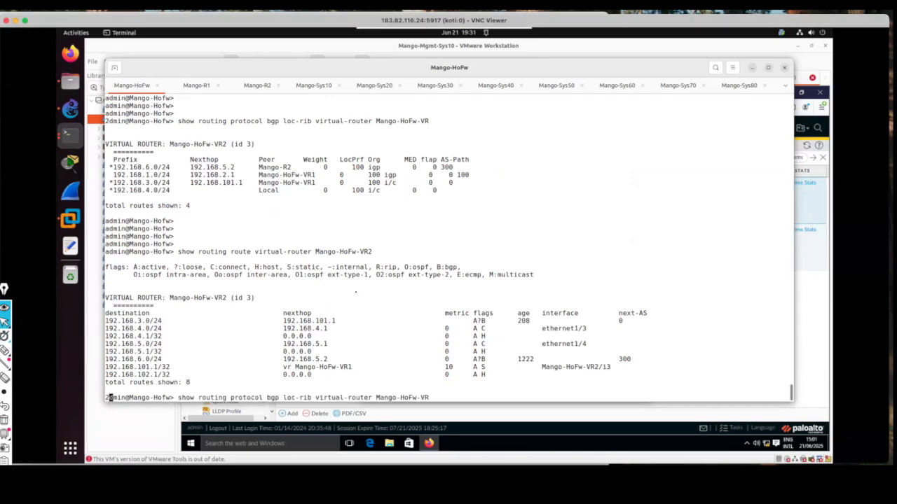
pyautogui.press('Return')
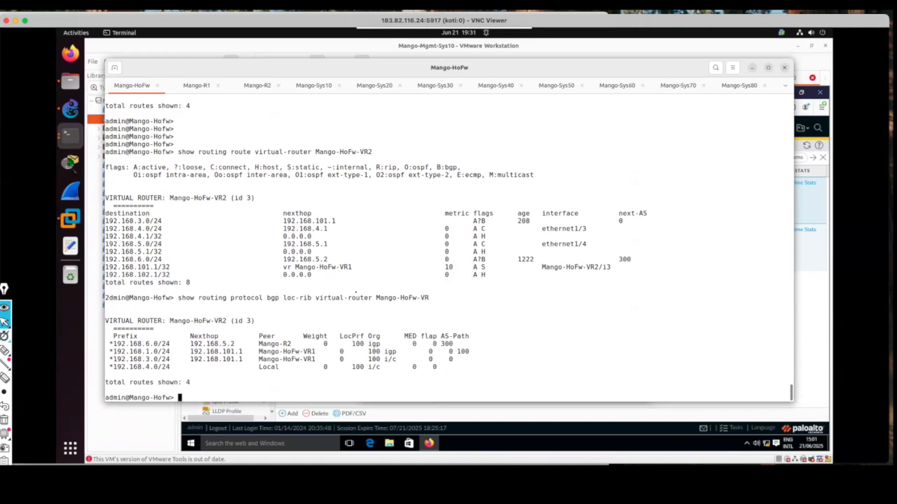
pyautogui.press('Return')
pyautogui.press('Return')
pyautogui.press('Return')
pyautogui.press('Return')
pyautogui.press('Return')
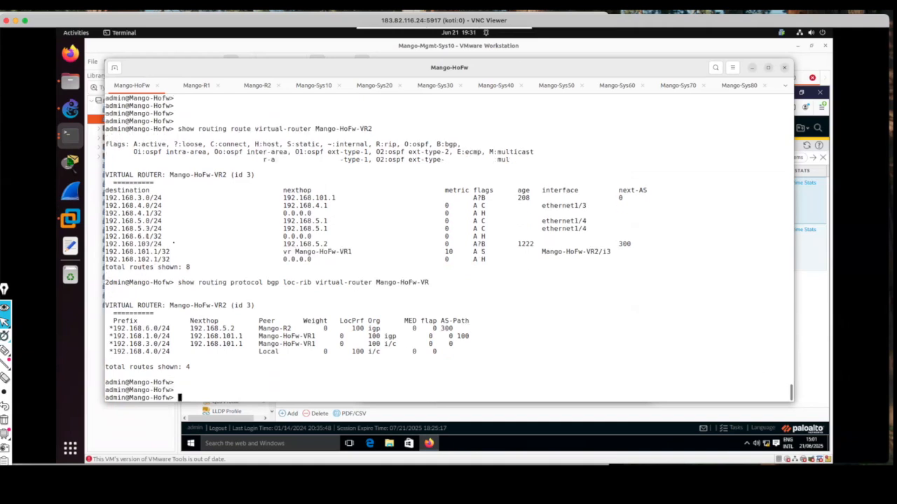
# Circle the asterisk in front of prefix 192.168.1.0/24 with the pen and clear the mark.
pyautogui.click(4, 350)
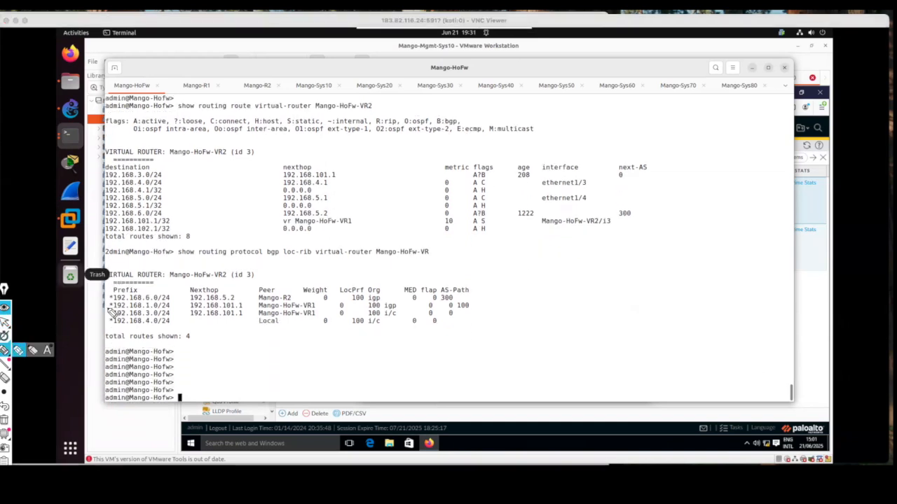
pyautogui.moveTo(108, 305); pyautogui.dragTo(106, 307)
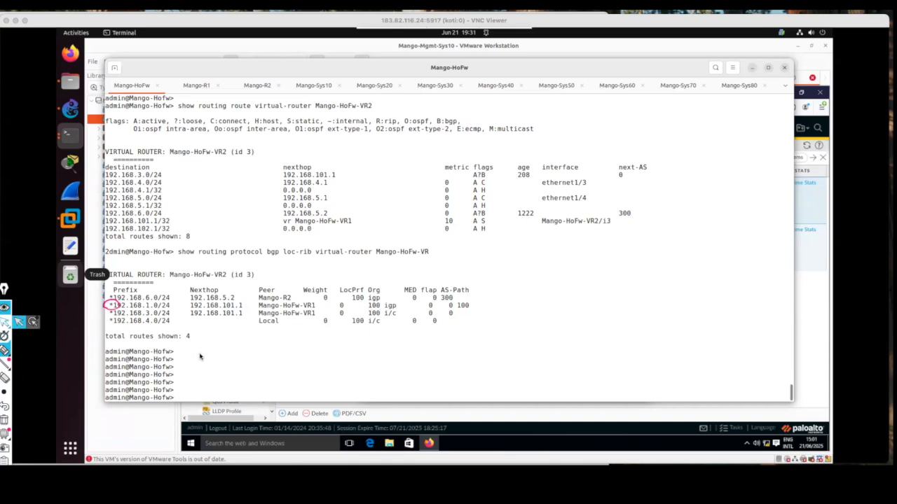
pyautogui.click(4, 421)
# Repeat the BGP loc-rib listing of Mango-HoFw-VR2 and add blank prompts below it.
pyautogui.click(263, 353)
pyautogui.press('Up')
pyautogui.press('Up')
pyautogui.press('Up')
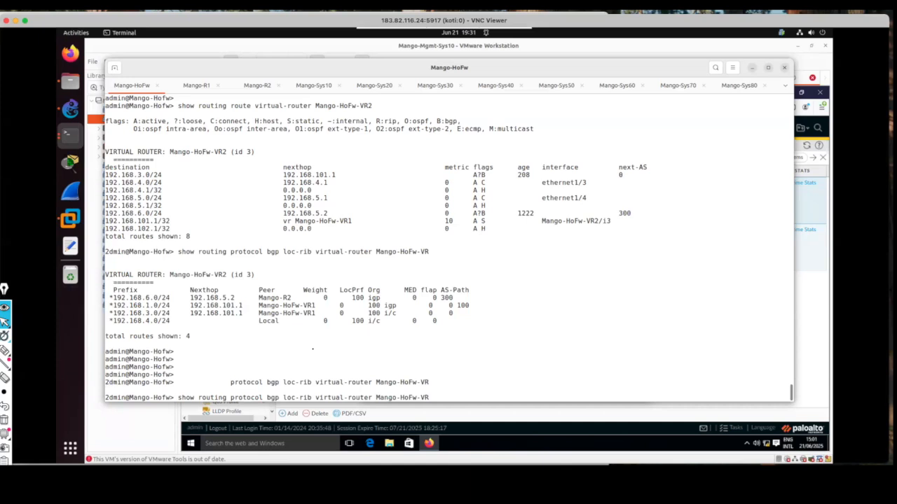
pyautogui.press('Return')
pyautogui.press('Return')
pyautogui.press('Return')
pyautogui.press('Return')
pyautogui.press('Return')
pyautogui.press('Return')
pyautogui.press('Return')
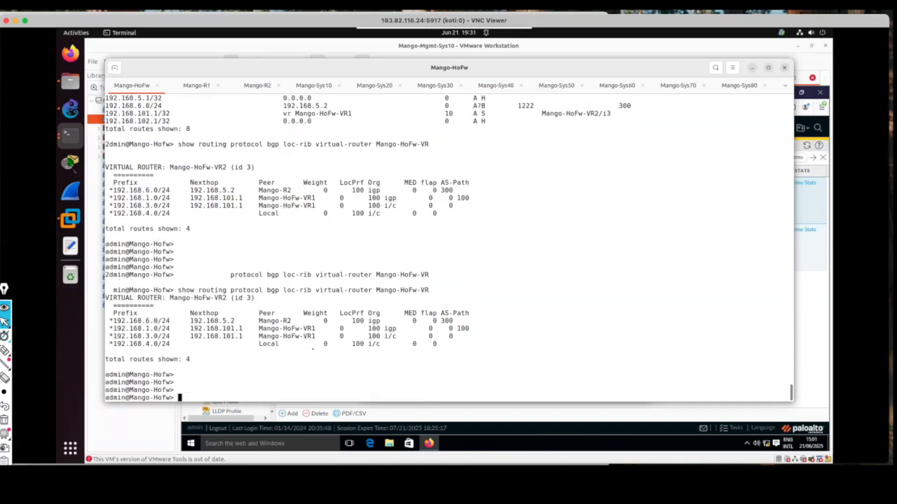
# Show the routing table of VR2 with "show routing route virtual-router Mango-HoFw-VR2".
pyautogui.write('sh')
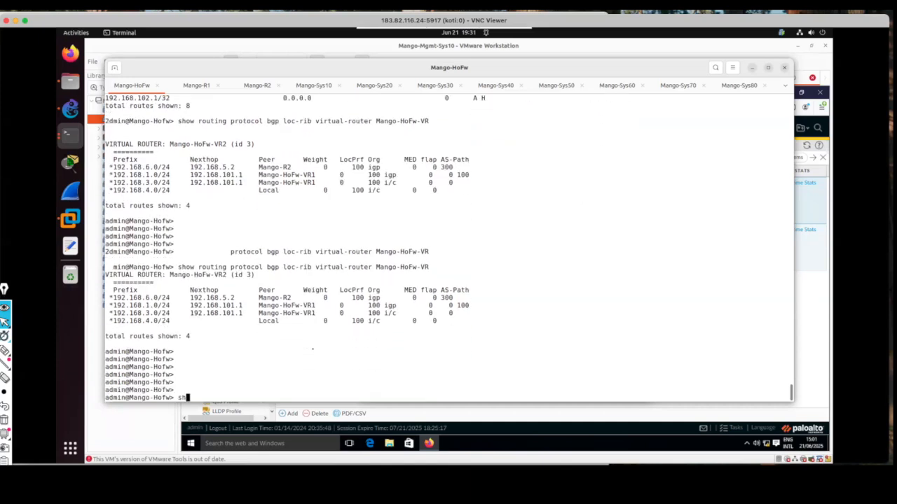
pyautogui.write('owr')
pyautogui.write('o')
pyautogui.write(' routing ')
pyautogui.write('route ')
pyautogui.write('virtual-router ')
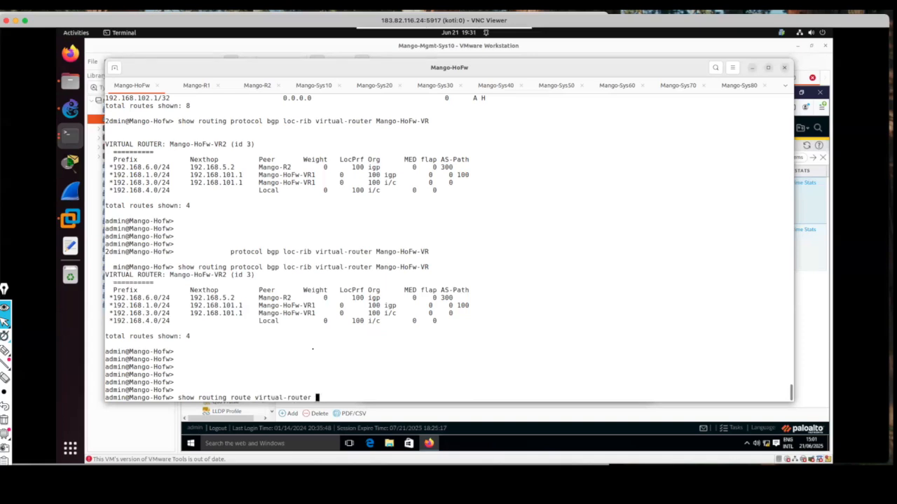
pyautogui.write('M')
pyautogui.press('Tab')
pyautogui.write('2')
pyautogui.press('Return')
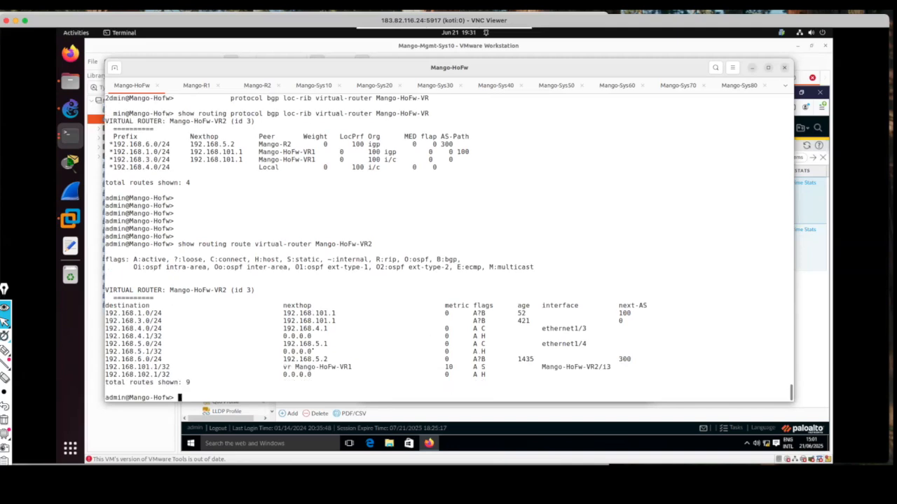
pyautogui.press('Return')
pyautogui.press('Return')
pyautogui.press('Return')
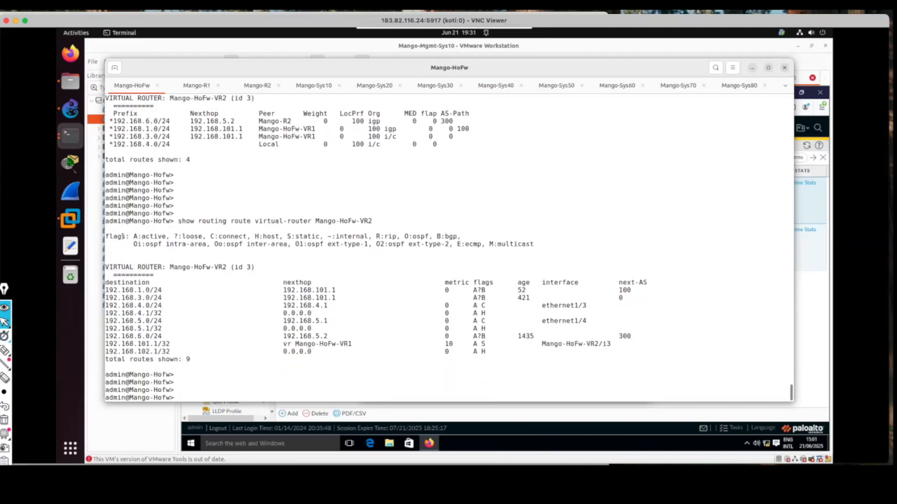
# Tick the 192.168.1.0/24 destination and its next hop 192.168.101.1, mark the flags with the pen, and clear the marks.
pyautogui.click(5, 349)
pyautogui.moveTo(169, 292); pyautogui.dragTo(195, 283)
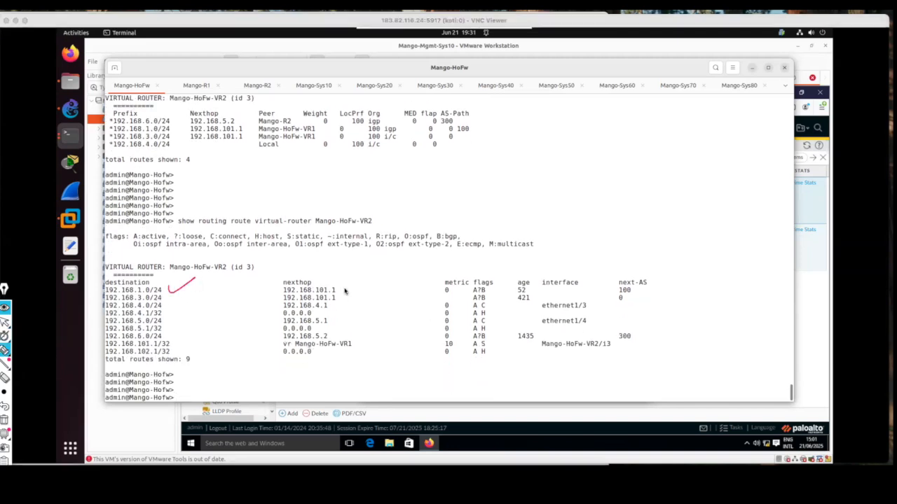
pyautogui.moveTo(342, 291); pyautogui.dragTo(371, 284)
pyautogui.moveTo(489, 292); pyautogui.dragTo(501, 293)
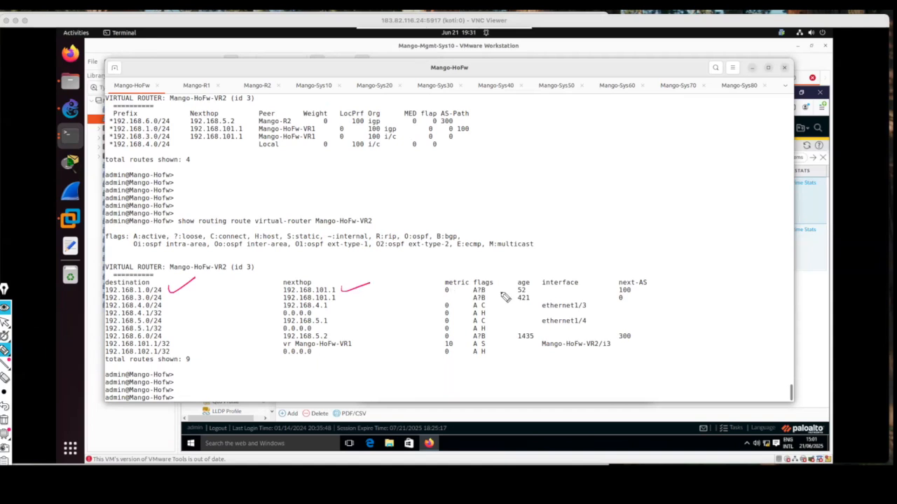
pyautogui.click(5, 323)
pyautogui.click(5, 421)
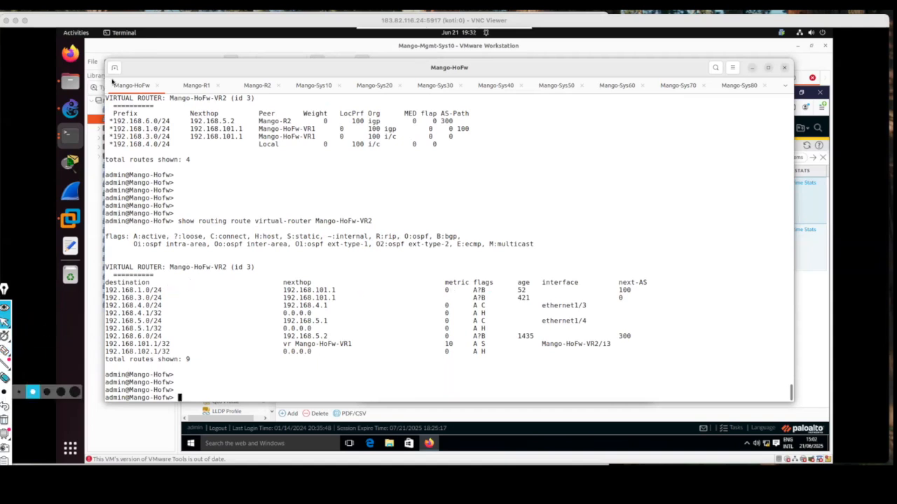
# On the OneNote topology, draw a black line from Mango-HoFw-VR2 up to Mango-R2, circle Mango-R2 and add an arrow beside it.
pyautogui.moveTo(122, 23); pyautogui.dragTo(227, 32)
pyautogui.click(77, 144)
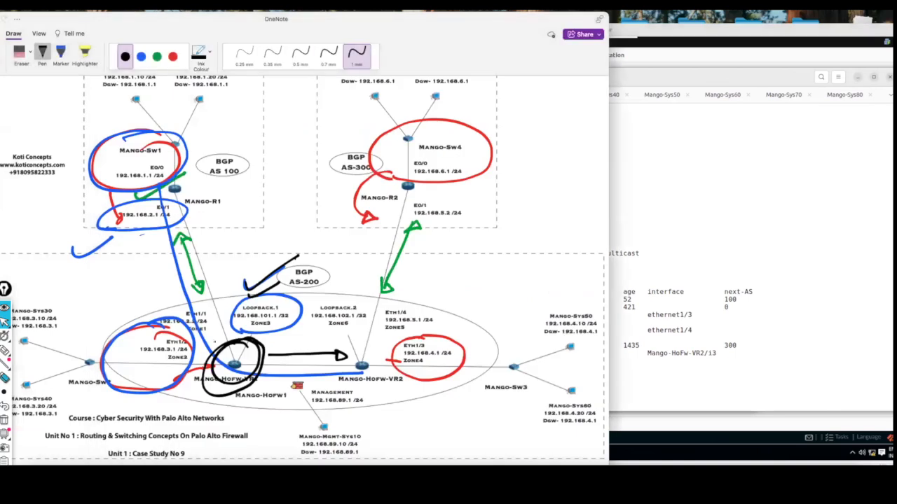
pyautogui.moveTo(380, 356); pyautogui.dragTo(448, 209)
pyautogui.moveTo(418, 172)
pyautogui.mouseDown()
pyautogui.moveTo(399, 183)
pyautogui.moveTo(489, 190)
pyautogui.mouseUp()
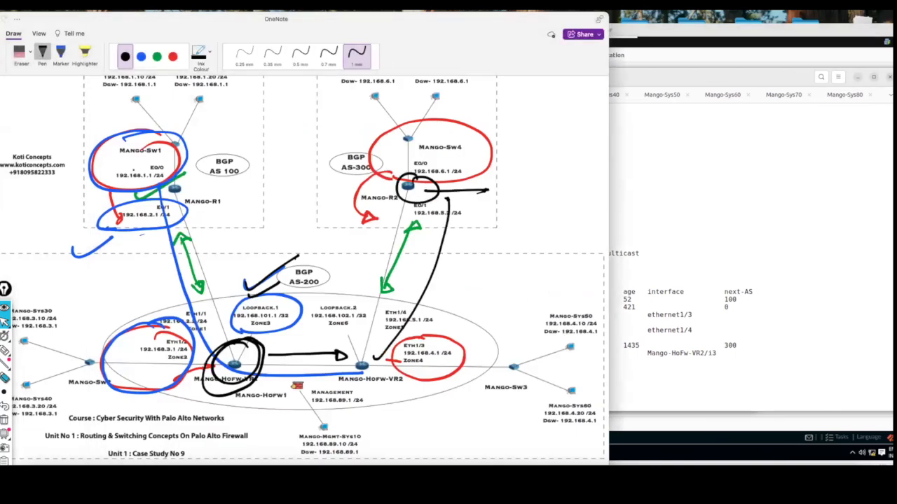
pyautogui.moveTo(121, 344); pyautogui.dragTo(130, 385)
pyautogui.moveTo(377, 246)
pyautogui.mouseDown()
pyautogui.moveTo(382, 266)
pyautogui.moveTo(390, 248)
pyautogui.mouseUp()
pyautogui.moveTo(402, 292)
pyautogui.mouseDown()
pyautogui.moveTo(393, 341)
pyautogui.moveTo(382, 297)
pyautogui.mouseUp()
# Switch to the Mango-R2 terminal session and display its routing table with "show ip route".
pyautogui.moveTo(343, 13); pyautogui.dragTo(123, 11)
pyautogui.click(513, 173)
pyautogui.click(359, 96)
pyautogui.press('Up')
pyautogui.press('Return')
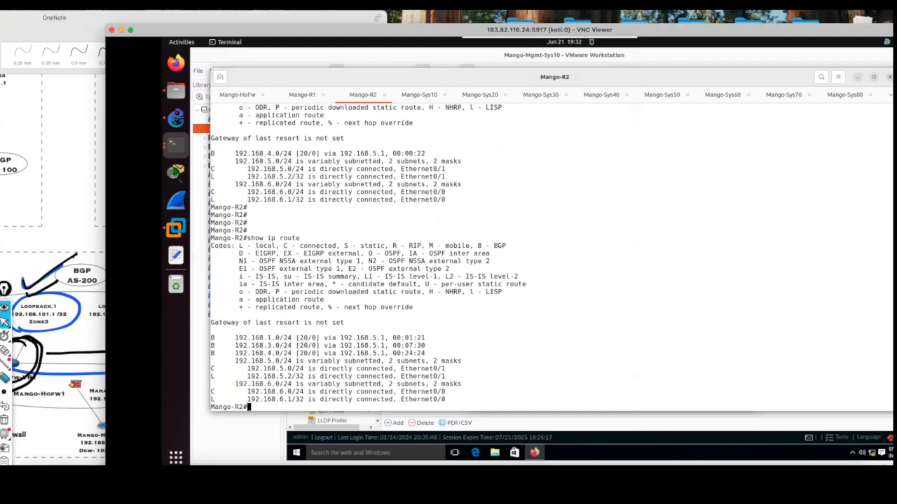
pyautogui.press('Return')
pyautogui.press('Return')
pyautogui.press('Return')
pyautogui.press('Return')
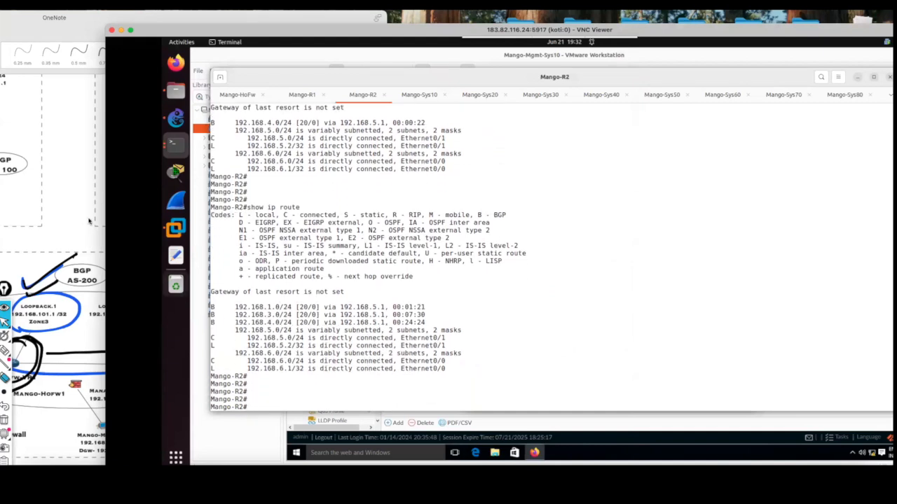
# Return to the OneNote topology, erase all ink from it and choose the green 1 mm pen.
pyautogui.click(89, 222)
pyautogui.moveTo(224, 32); pyautogui.dragTo(269, 34)
pyautogui.moveTo(97, 21); pyautogui.dragTo(387, 18)
pyautogui.click(143, 51)
pyautogui.click(165, 100)
pyautogui.moveTo(239, 255)
pyautogui.mouseDown()
pyautogui.moveTo(233, 235)
pyautogui.moveTo(284, 307)
pyautogui.moveTo(392, 294)
pyautogui.moveTo(494, 266)
pyautogui.moveTo(532, 210)
pyautogui.moveTo(550, 201)
pyautogui.moveTo(521, 329)
pyautogui.moveTo(488, 239)
pyautogui.moveTo(422, 355)
pyautogui.moveTo(492, 361)
pyautogui.moveTo(218, 365)
pyautogui.moveTo(484, 268)
pyautogui.moveTo(488, 257)
pyautogui.mouseUp()
pyautogui.click(270, 56)
pyautogui.click(469, 53)
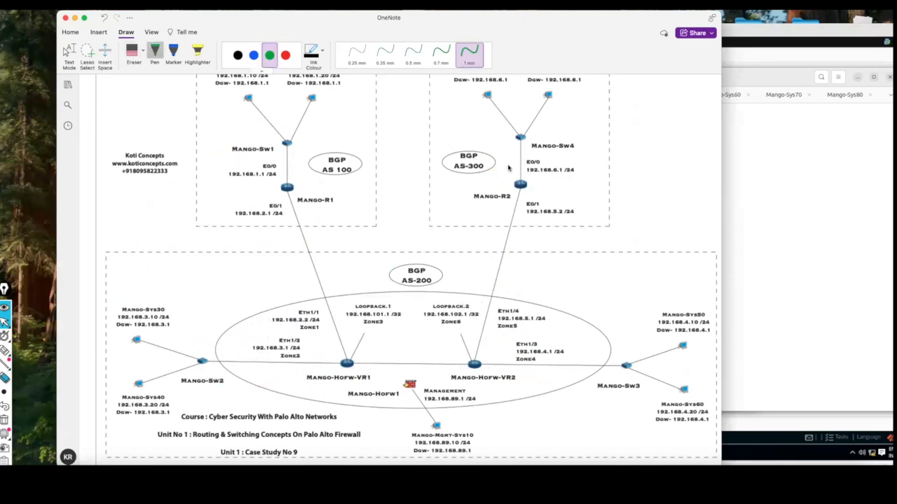
# Circle the Mango-Sw4 network, the Eth1/3 network and Loopback.2 in green, and draw an arc from Mango-HoFw-VR2 to Mango-HoFw-VR1.
pyautogui.moveTo(496, 167)
pyautogui.mouseDown()
pyautogui.moveTo(599, 179)
pyautogui.moveTo(500, 78)
pyautogui.mouseUp()
pyautogui.moveTo(467, 149); pyautogui.dragTo(515, 174)
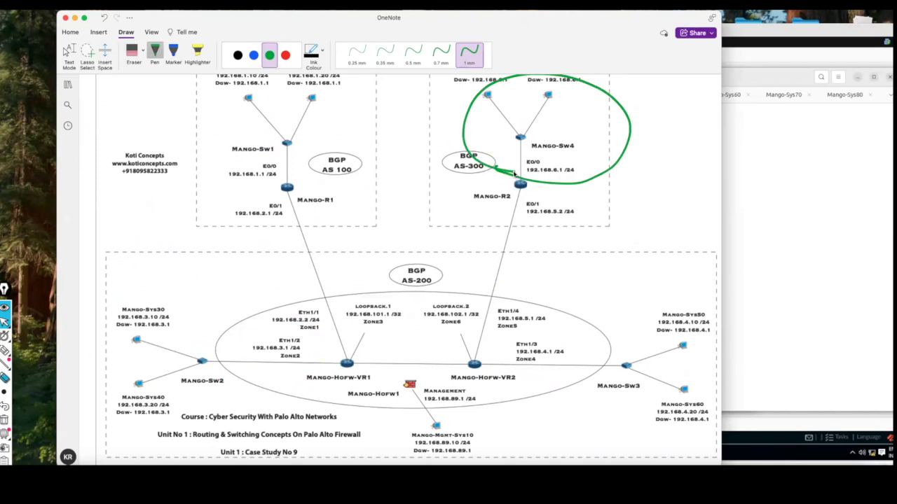
pyautogui.moveTo(566, 316)
pyautogui.mouseDown()
pyautogui.moveTo(516, 322)
pyautogui.moveTo(515, 394)
pyautogui.mouseUp()
pyautogui.moveTo(634, 384)
pyautogui.mouseDown()
pyautogui.moveTo(578, 312)
pyautogui.moveTo(544, 312)
pyautogui.mouseUp()
pyautogui.moveTo(475, 365)
pyautogui.mouseDown()
pyautogui.moveTo(441, 350)
pyautogui.moveTo(355, 352)
pyautogui.mouseUp()
pyautogui.moveTo(545, 338); pyautogui.dragTo(566, 333)
pyautogui.moveTo(437, 331)
pyautogui.mouseDown()
pyautogui.moveTo(432, 300)
pyautogui.moveTo(434, 329)
pyautogui.mouseUp()
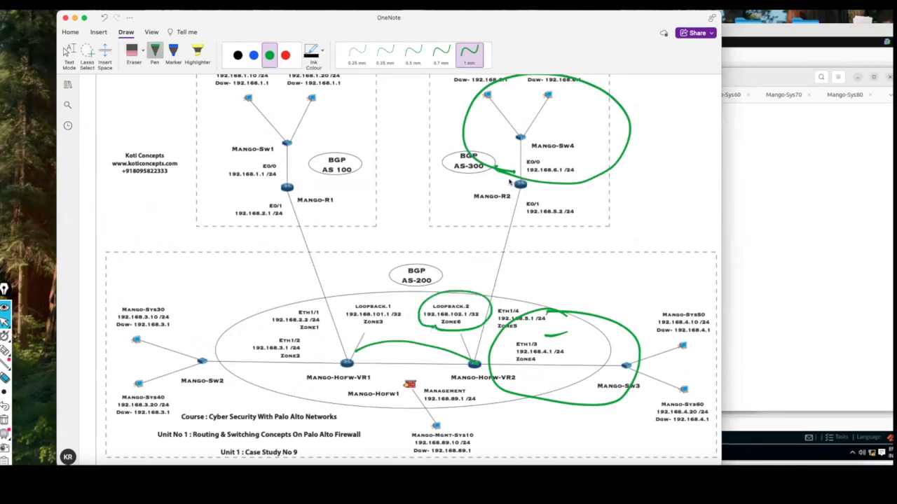
# Circle Mango-R2's 192.168.5.2/24 and Mango-HoFw-VR1, draw a line toward Mango-HoFw-VR2, put a cross beside 192.168.5.2 and tick Loopback.2.
pyautogui.moveTo(559, 198)
pyautogui.mouseDown()
pyautogui.moveTo(511, 205)
pyautogui.moveTo(564, 196)
pyautogui.mouseUp()
pyautogui.moveTo(505, 268); pyautogui.dragTo(503, 252)
pyautogui.moveTo(460, 361); pyautogui.dragTo(433, 355)
pyautogui.moveTo(358, 364)
pyautogui.mouseDown()
pyautogui.moveTo(338, 359)
pyautogui.moveTo(356, 335)
pyautogui.mouseUp()
pyautogui.moveTo(601, 222); pyautogui.dragTo(619, 208)
pyautogui.moveTo(432, 290); pyautogui.dragTo(469, 276)
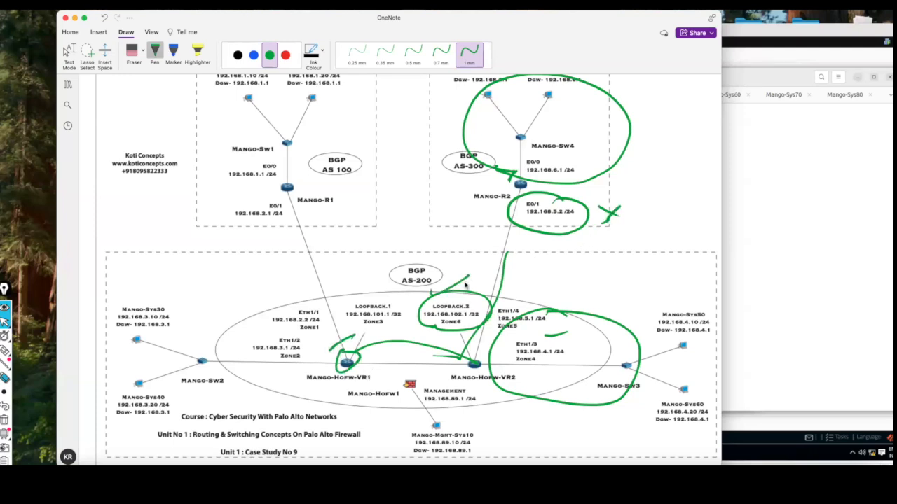
# Move the OneNote window aside and switch to the Mango-HoFw terminal session in VNC Viewer.
pyautogui.moveTo(596, 13); pyautogui.dragTo(324, 17)
pyautogui.click(549, 189)
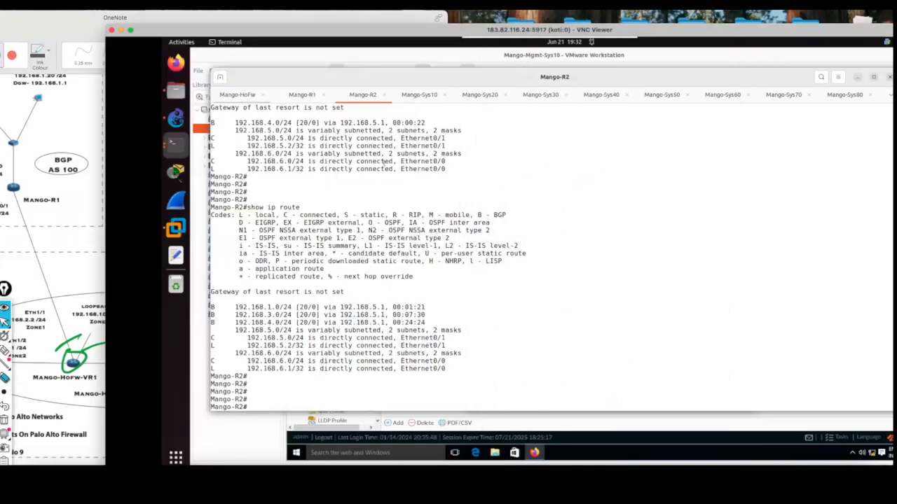
pyautogui.click(236, 95)
pyautogui.press('Return')
pyautogui.press('Return')
pyautogui.press('Return')
pyautogui.press('Return')
pyautogui.press('Return')
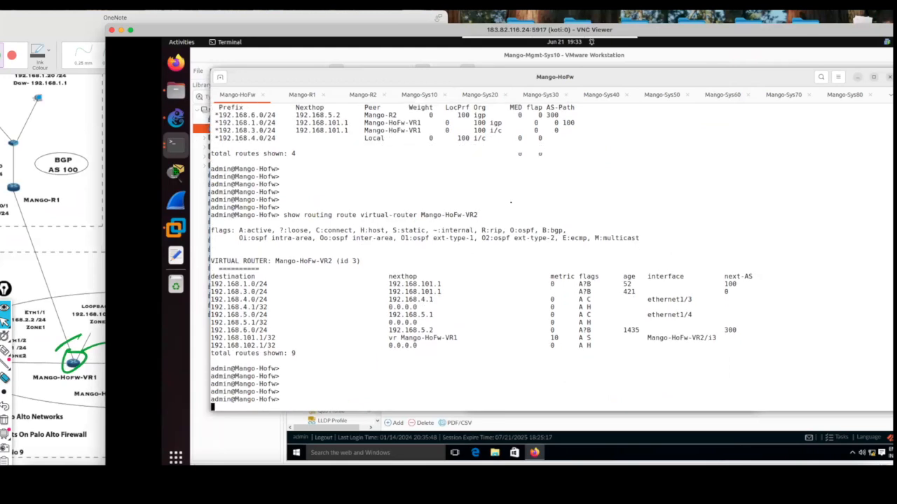
# Display VR1's BGP local RIB with "show routing protocol bgp loc-rib virtual-router Mango-HoFw-VR1".
pyautogui.write('show')
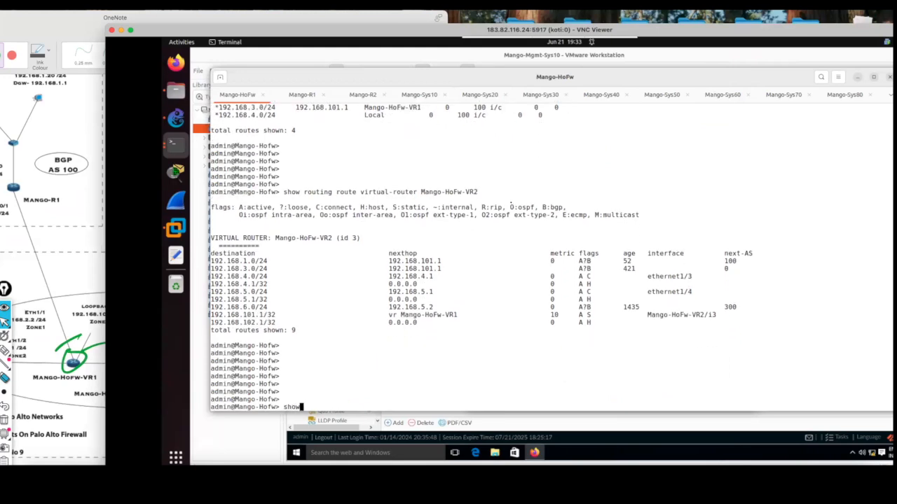
pyautogui.write('r')
pyautogui.press('BackSpace')
pyautogui.write('routing protocol bgp loc-rib virtual-router ')
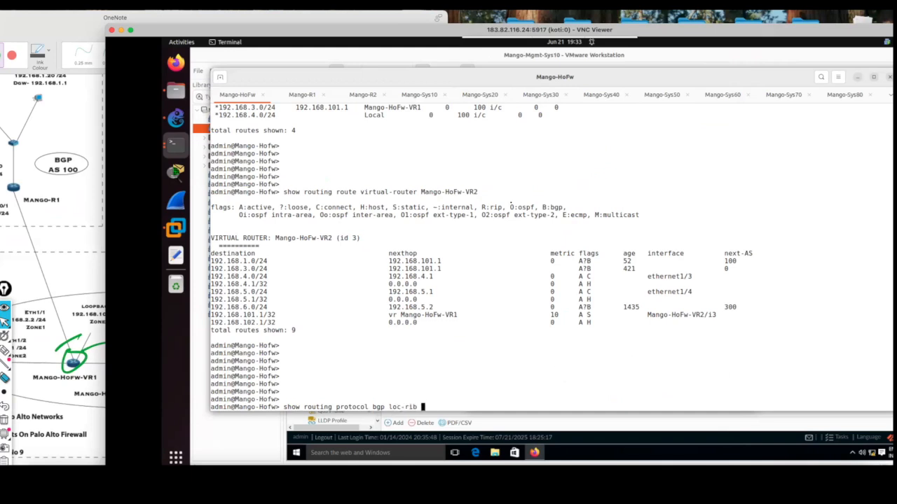
pyautogui.write('Mango-HoFw-VR')
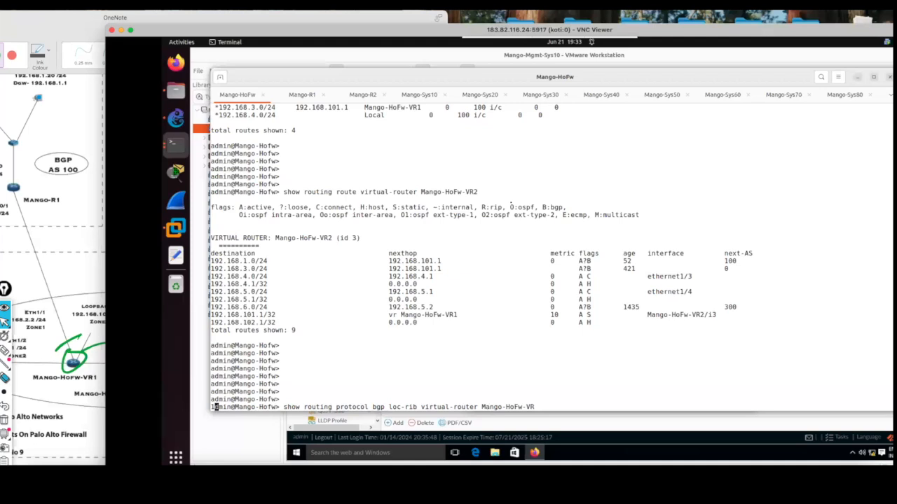
pyautogui.press('Return')
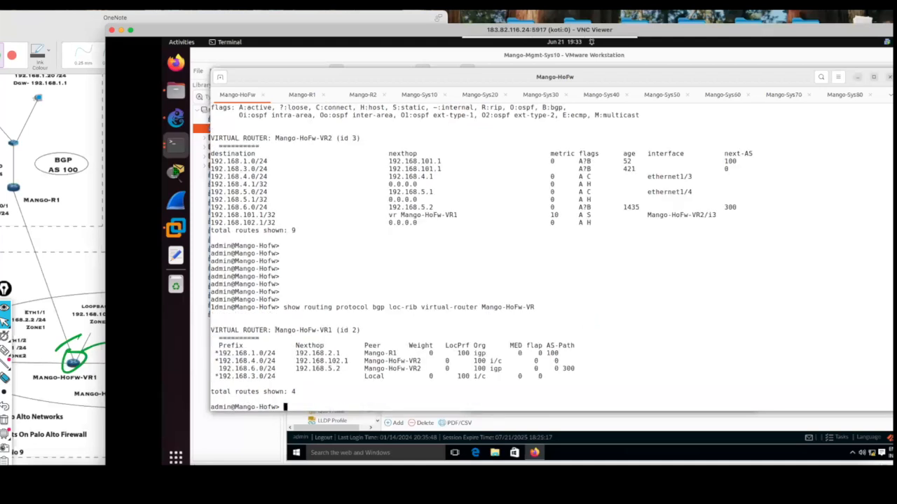
# Highlight the 192.168.6.0/24 prefix and its next hop in VR1's BGP local RIB.
pyautogui.moveTo(279, 369); pyautogui.dragTo(219, 368)
pyautogui.click(319, 389)
pyautogui.moveTo(343, 369); pyautogui.dragTo(290, 372)
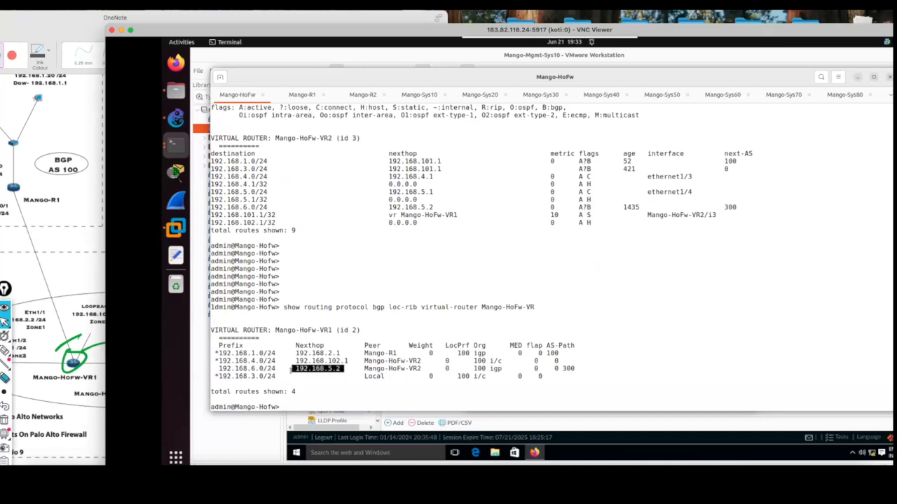
pyautogui.click(314, 387)
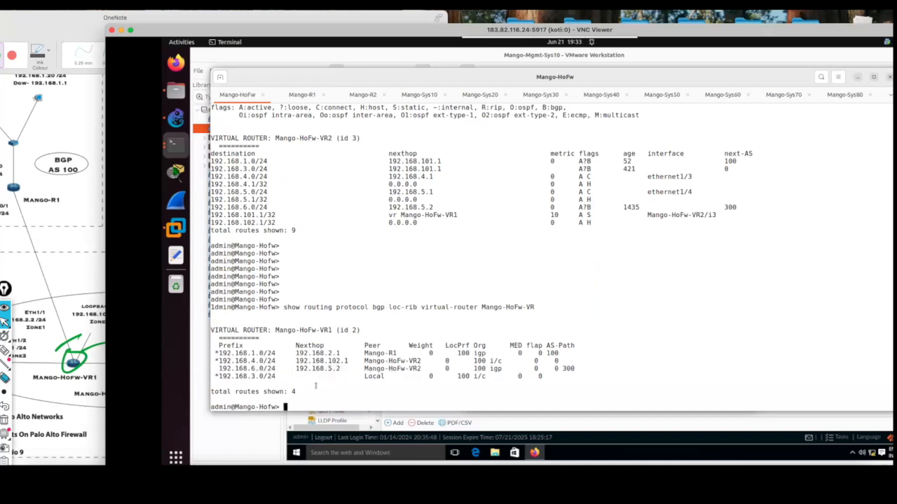
# Display VR1's routing table with "show routing route virtual-router Mango-HoFw-VR1" and check it for the 192.168.6.0/24 prefix highlighted in the local RIB.
pyautogui.write('show routing route virtual-router ')
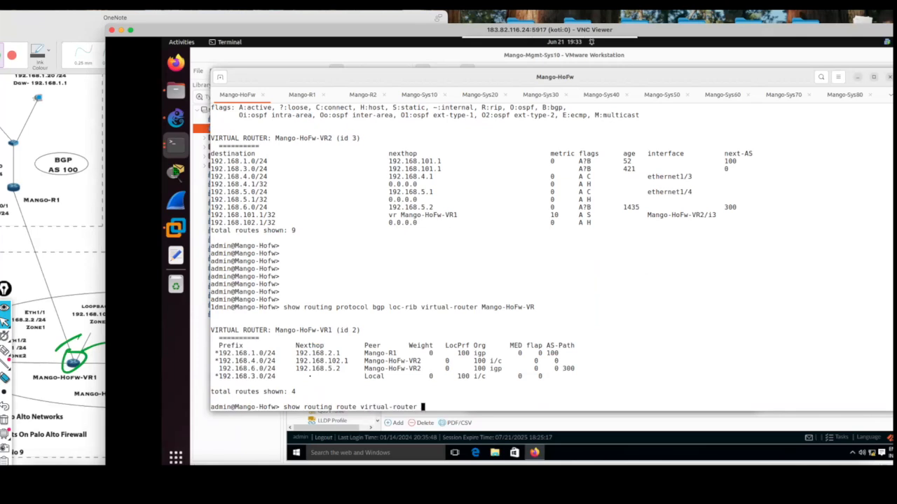
pyautogui.write('Mango-HoFw-VR1')
pyautogui.press('Return')
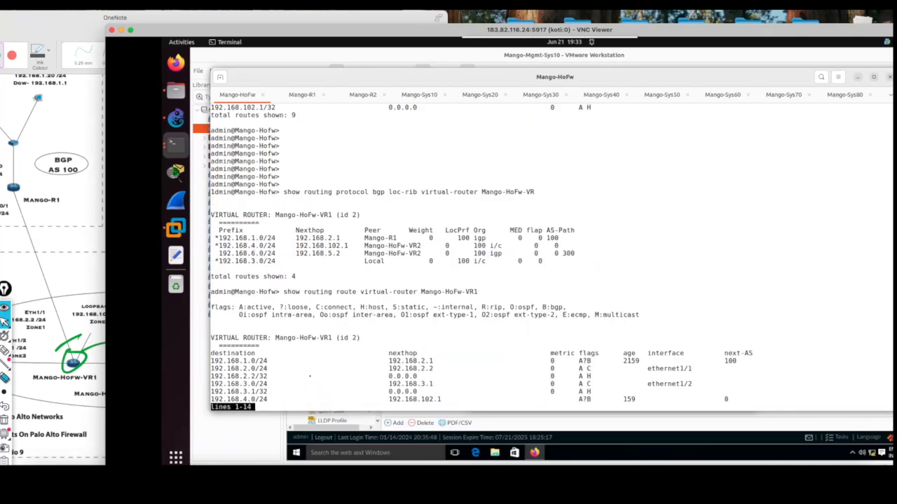
pyautogui.press('space')
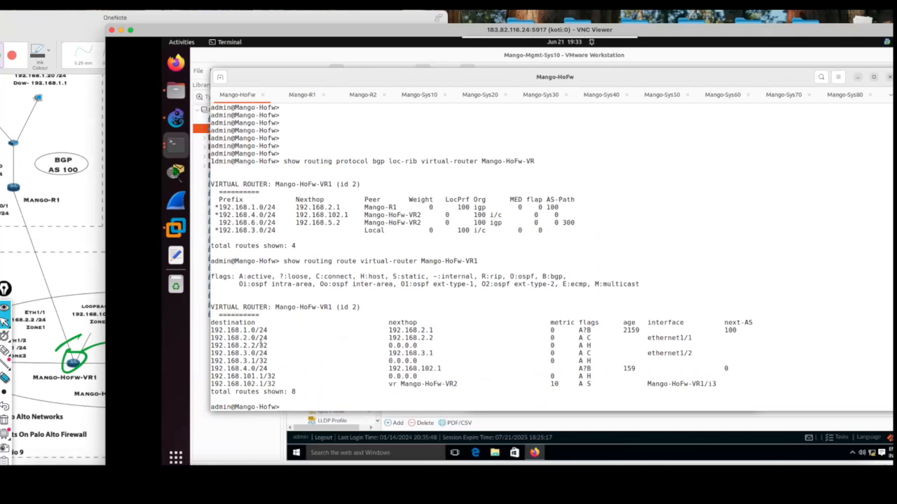
pyautogui.moveTo(283, 223); pyautogui.dragTo(218, 229)
pyautogui.click(280, 362)
# On the OneNote topology, circle Mango-HoFw-VR2 in red, draw a red line between it and Mango-HoFw-VR1, and write "I" beneath it.
pyautogui.click(91, 270)
pyautogui.click(12, 54)
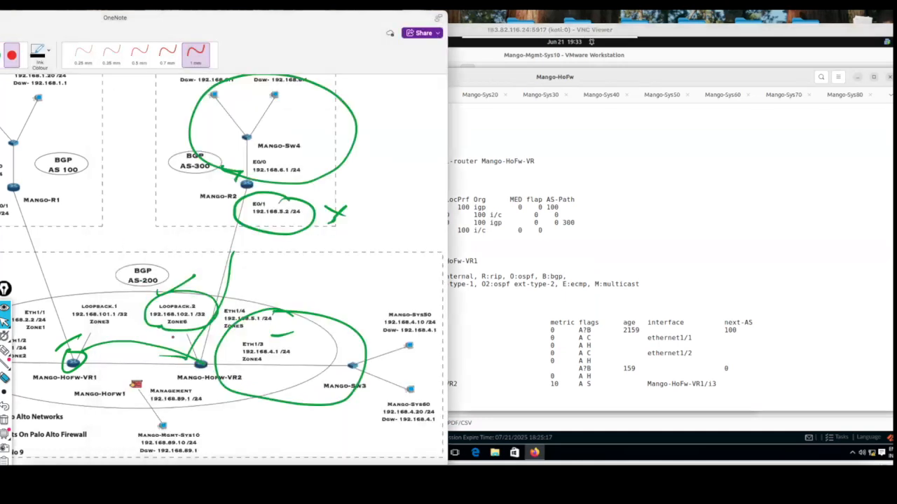
pyautogui.moveTo(203, 353)
pyautogui.mouseDown()
pyautogui.moveTo(181, 364)
pyautogui.moveTo(211, 355)
pyautogui.moveTo(114, 344)
pyautogui.moveTo(123, 369)
pyautogui.mouseUp()
pyautogui.moveTo(117, 353)
pyautogui.mouseDown()
pyautogui.moveTo(126, 352)
pyautogui.moveTo(128, 366)
pyautogui.moveTo(187, 354)
pyautogui.mouseUp()
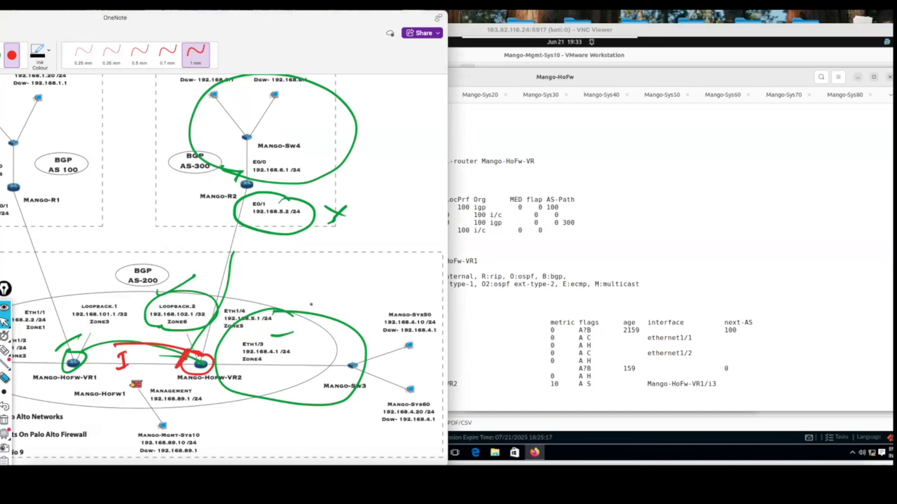
# Return to the firewall's web interface in VNC Viewer and dismiss the completed commit status.
pyautogui.click(598, 262)
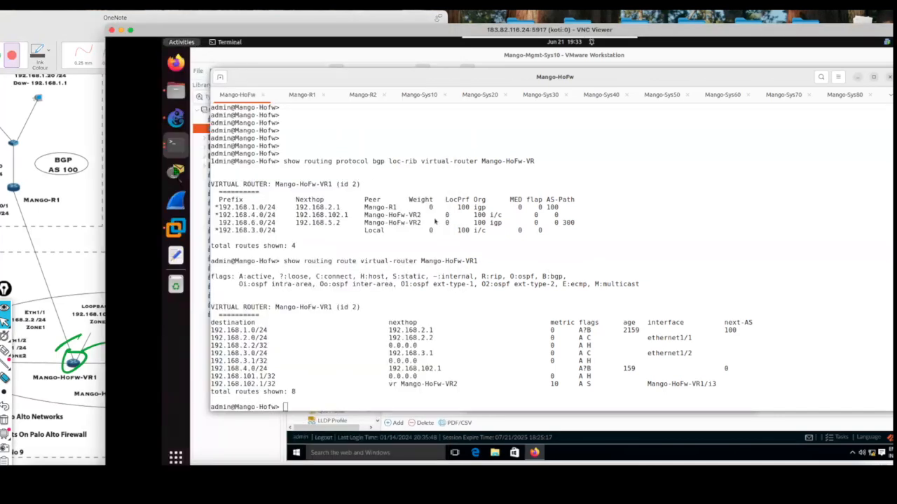
pyautogui.press('super')
pyautogui.click(748, 390)
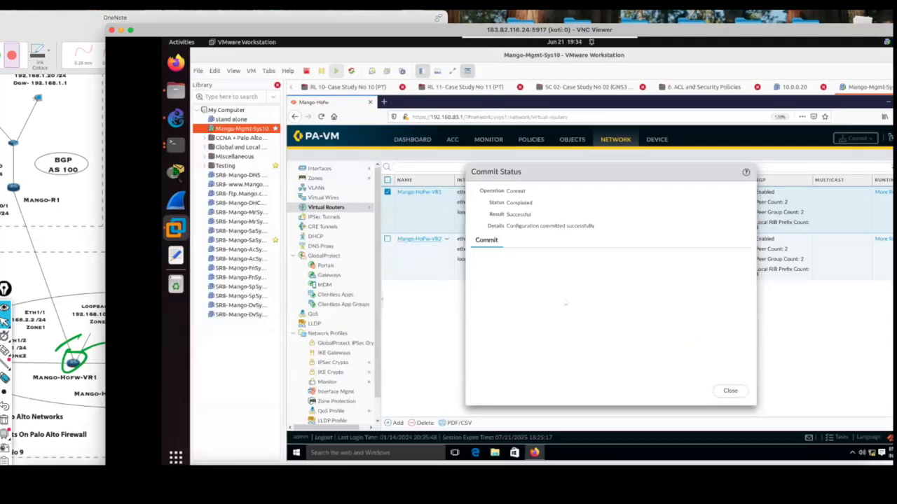
pyautogui.click(730, 390)
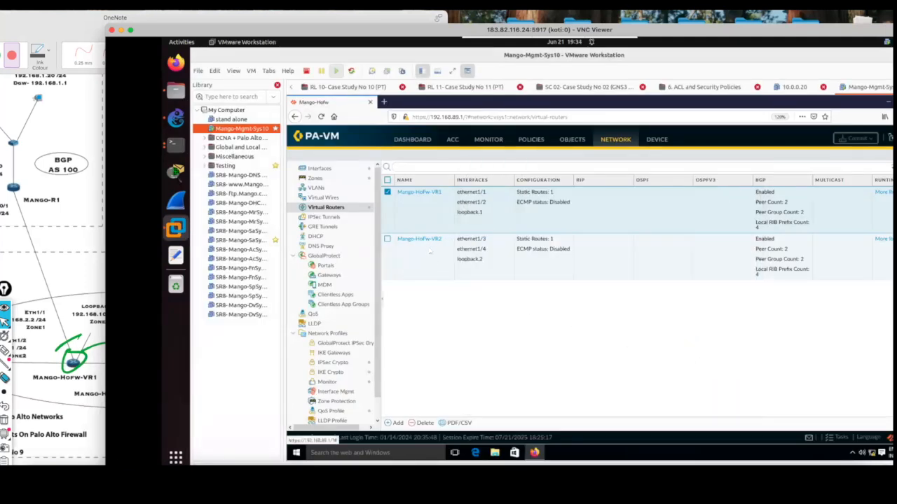
# In Mango-HoFw-VR2's BGP settings, set Export Next Hop to Use Self for the Internal Peers VR2 peer group.
pyautogui.click(432, 239)
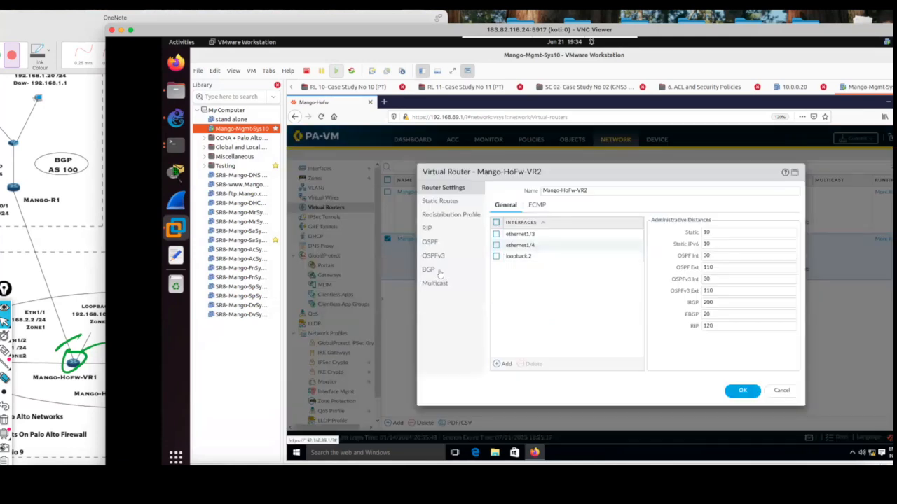
pyautogui.click(429, 269)
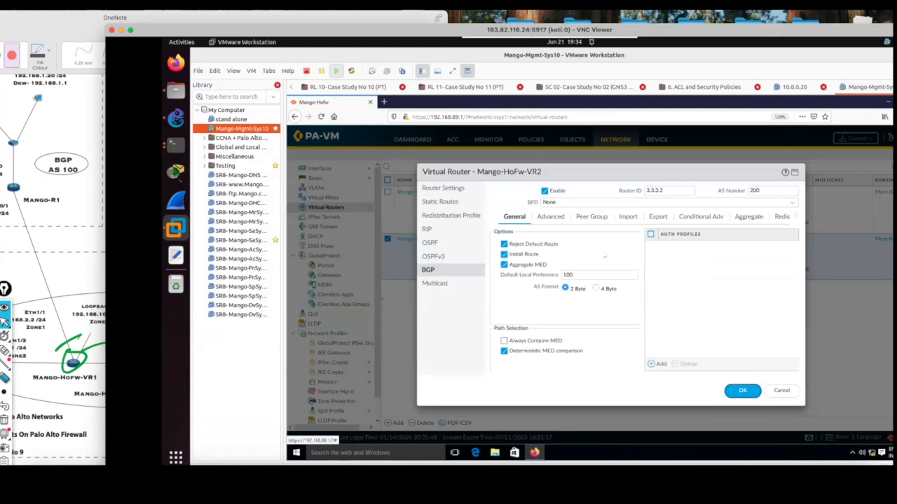
pyautogui.click(592, 218)
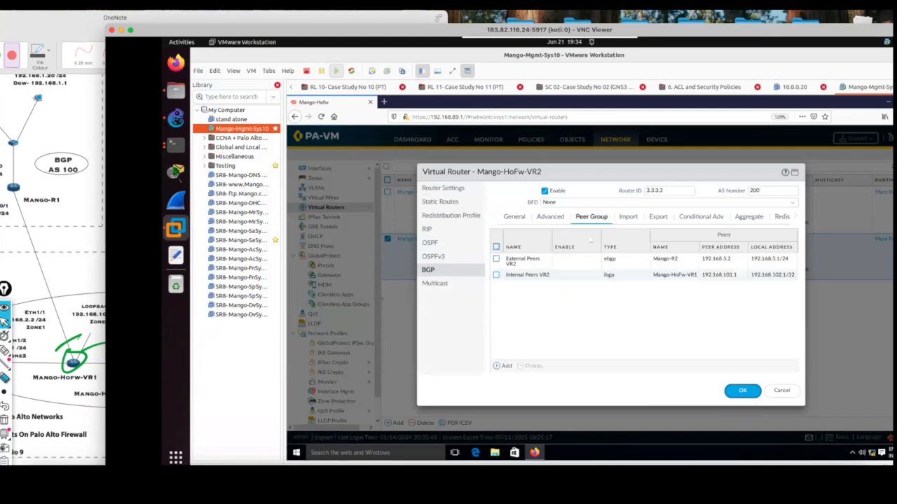
pyautogui.click(528, 275)
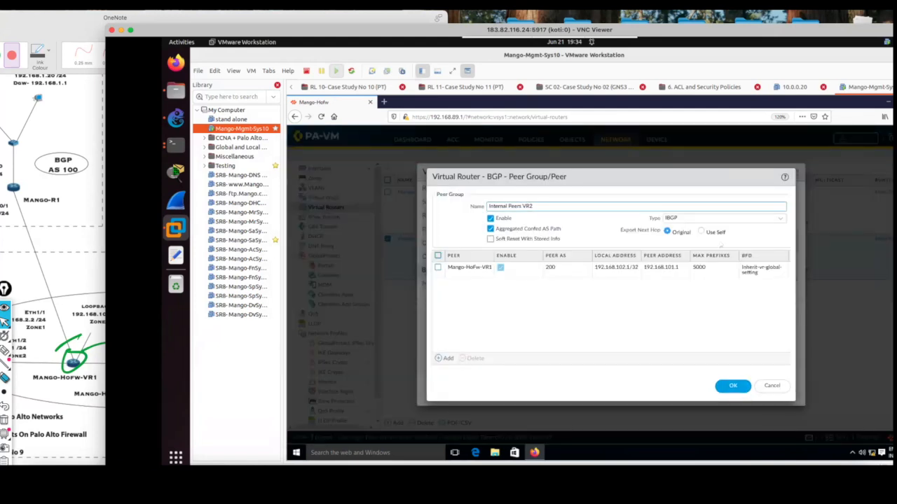
pyautogui.click(701, 232)
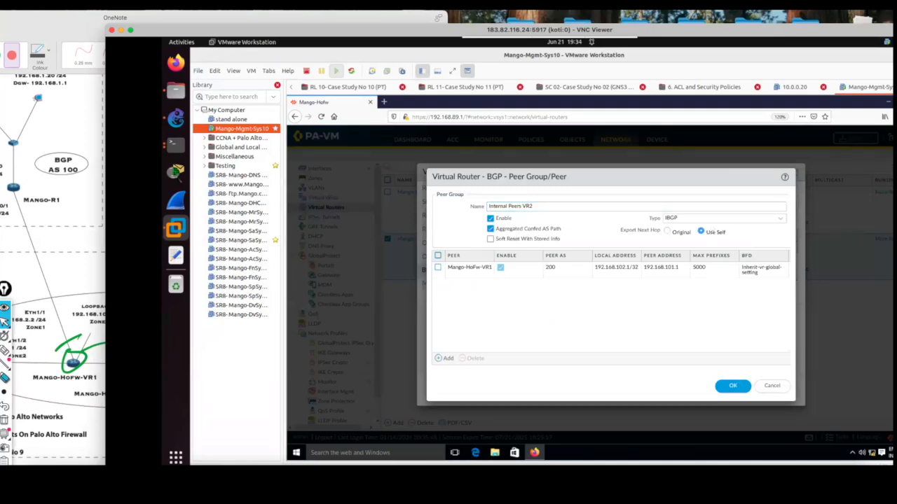
# Circle the Use Self option and underline Export Next Hop with the screen annotation pen, and clear the annotations.
pyautogui.click(5, 350)
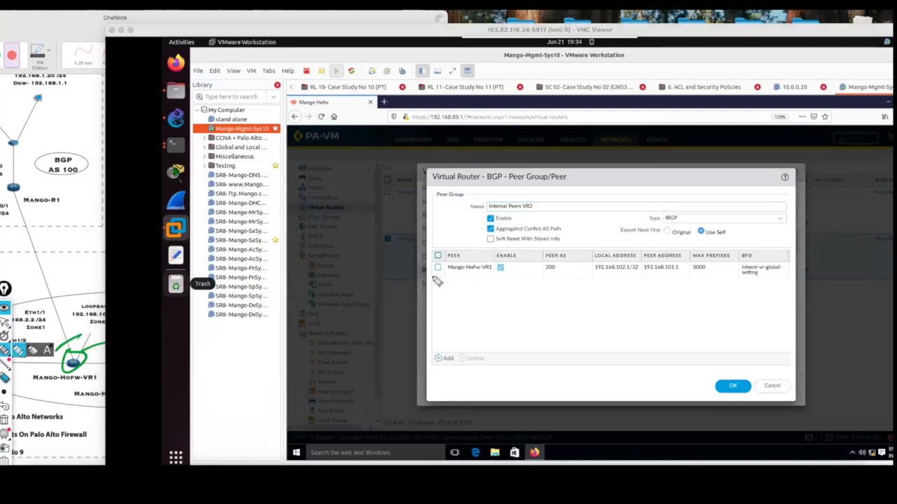
pyautogui.moveTo(705, 221)
pyautogui.mouseDown()
pyautogui.moveTo(722, 251)
pyautogui.moveTo(701, 224)
pyautogui.mouseUp()
pyautogui.moveTo(612, 236); pyautogui.dragTo(655, 237)
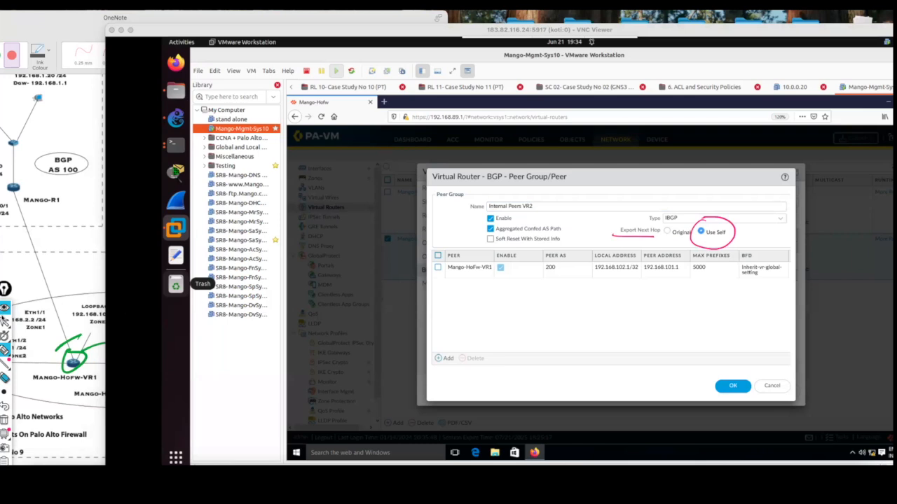
pyautogui.click(5, 421)
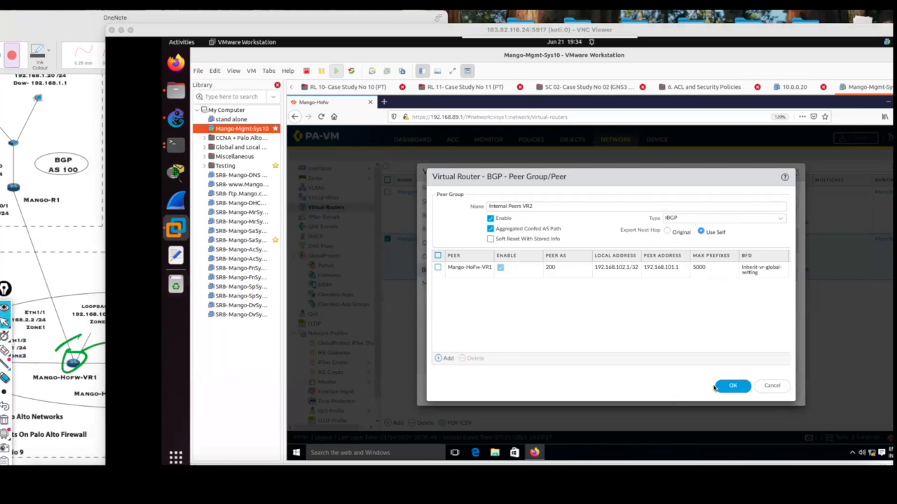
# Accept the peer group and virtual router changes and commit the configuration.
pyautogui.click(732, 390)
pyautogui.click(733, 390)
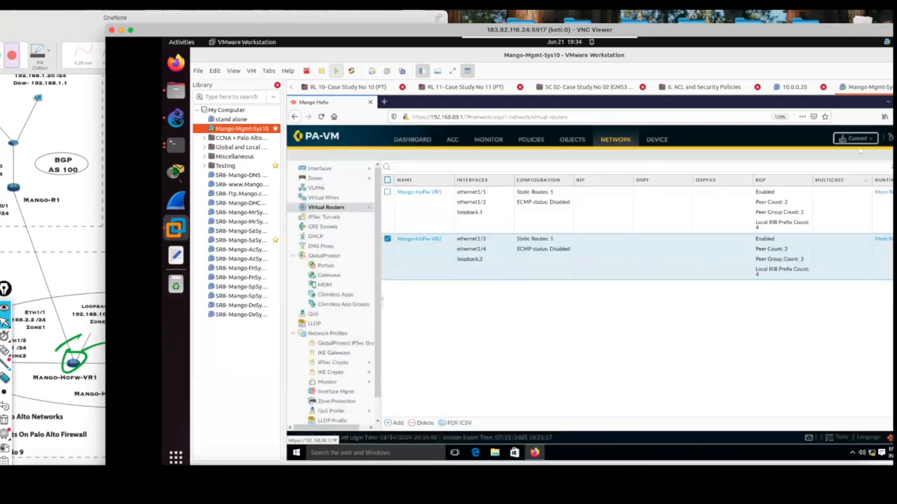
pyautogui.click(849, 143)
pyautogui.click(696, 392)
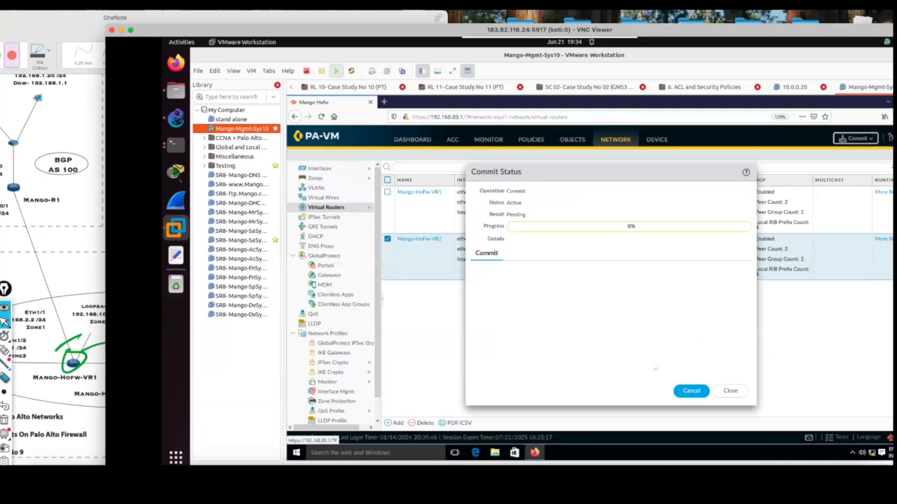
# Shift the VNC Viewer window aside, return to the Mango-HoFw terminal and rerun the BGP loc-rib command for Mango-HoFw-VR1.
pyautogui.moveTo(232, 31); pyautogui.dragTo(284, 25)
pyautogui.click(236, 39)
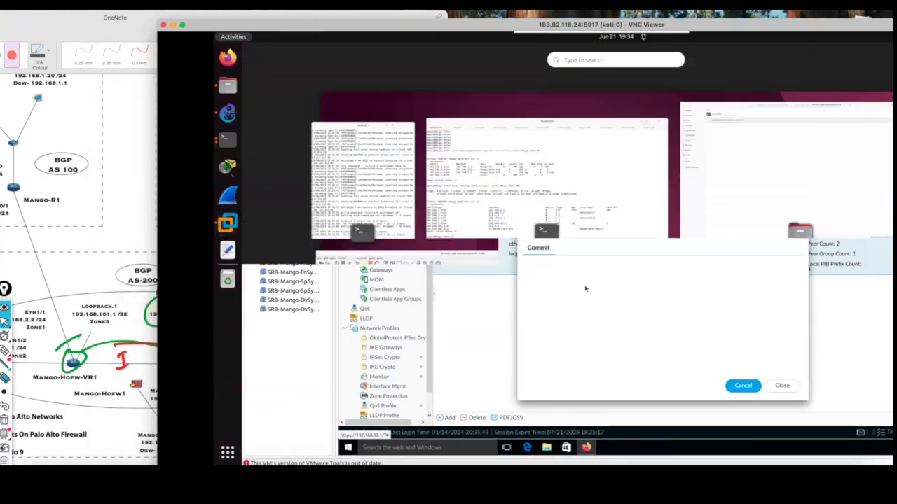
pyautogui.click(590, 184)
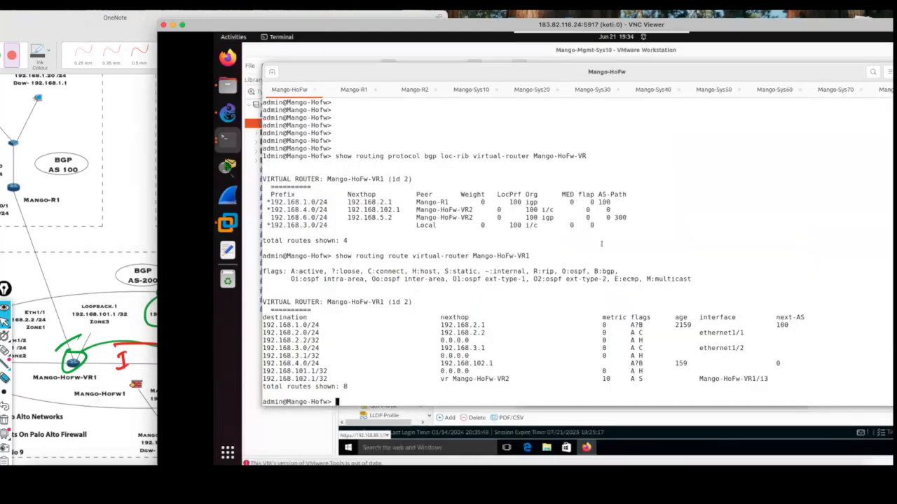
pyautogui.press('Return')
pyautogui.press('Return')
pyautogui.press('Return')
pyautogui.press('Return')
pyautogui.press('Return')
pyautogui.press('Return')
pyautogui.press('Return')
pyautogui.press('Up')
pyautogui.press('Up')
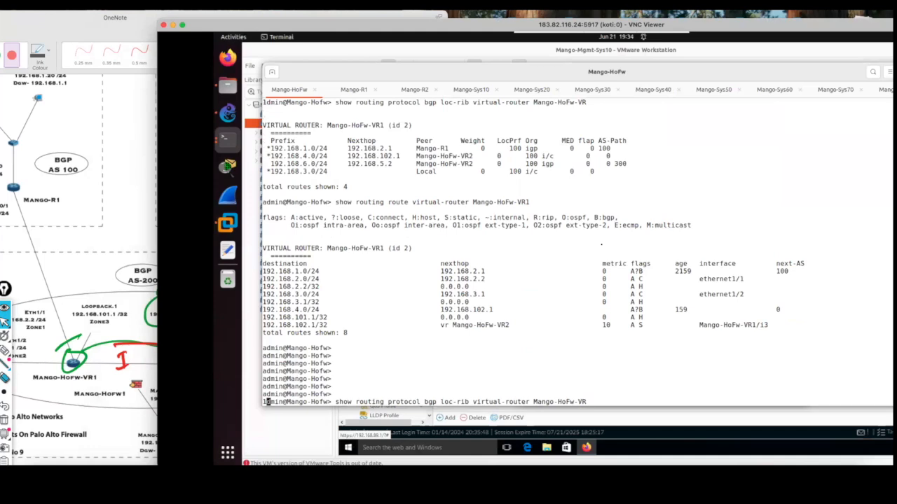
pyautogui.press('Return')
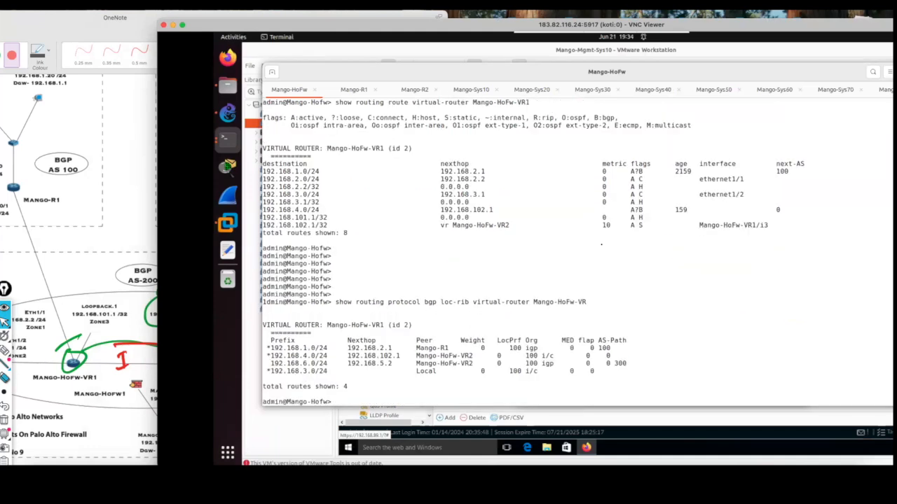
# Repeat the loc-rib query for Mango-HoFw-VR1 to recheck the next hop of 192.168.6.0/24.
pyautogui.press('Return')
pyautogui.press('Return')
pyautogui.press('Return')
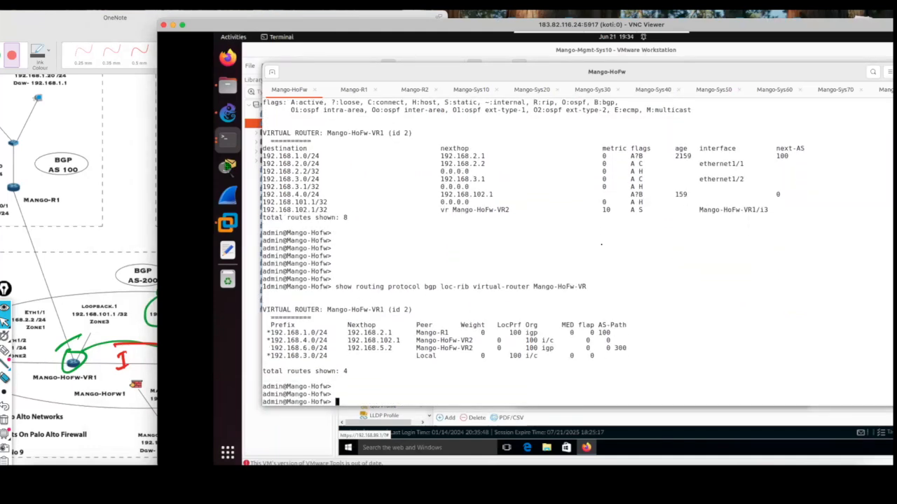
pyautogui.press('Up')
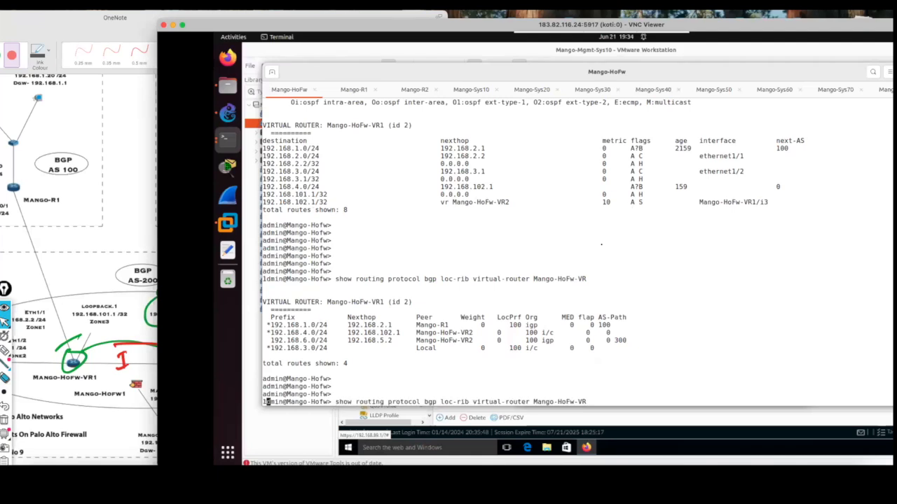
pyautogui.press('Return')
# Query VR1's BGP local RIB once more and compare the next hop of 192.168.6.0/24 with the previous output.
pyautogui.press('Return')
pyautogui.press('Return')
pyautogui.press('Return')
pyautogui.press('Return')
pyautogui.press('Return')
pyautogui.press('Return')
pyautogui.press('Return')
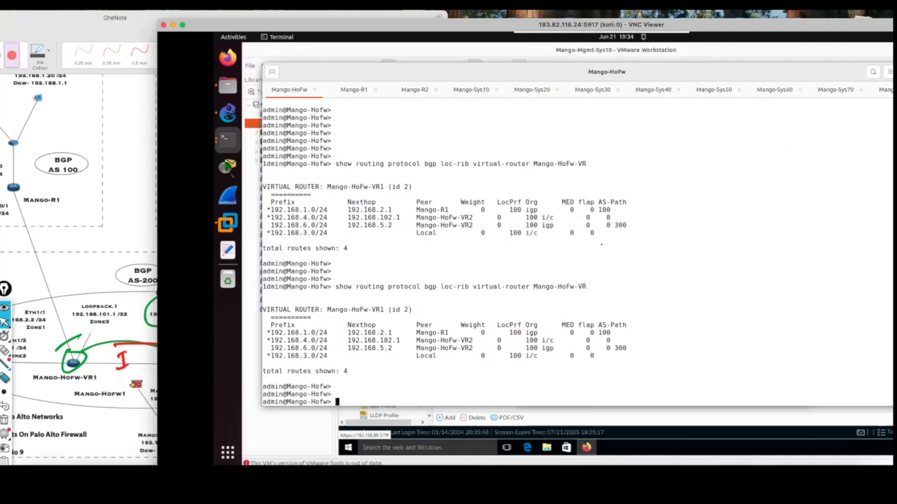
pyautogui.moveTo(330, 310)
pyautogui.mouseDown()
pyautogui.moveTo(269, 310)
pyautogui.moveTo(330, 317)
pyautogui.mouseUp()
pyautogui.click(402, 363)
pyautogui.press('Up')
pyautogui.press('Return')
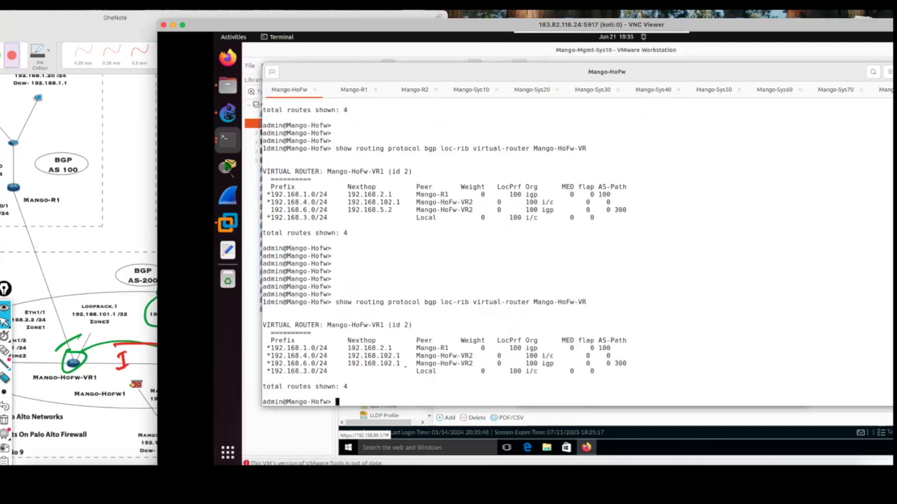
pyautogui.press('Return')
pyautogui.press('Return')
pyautogui.press('Return')
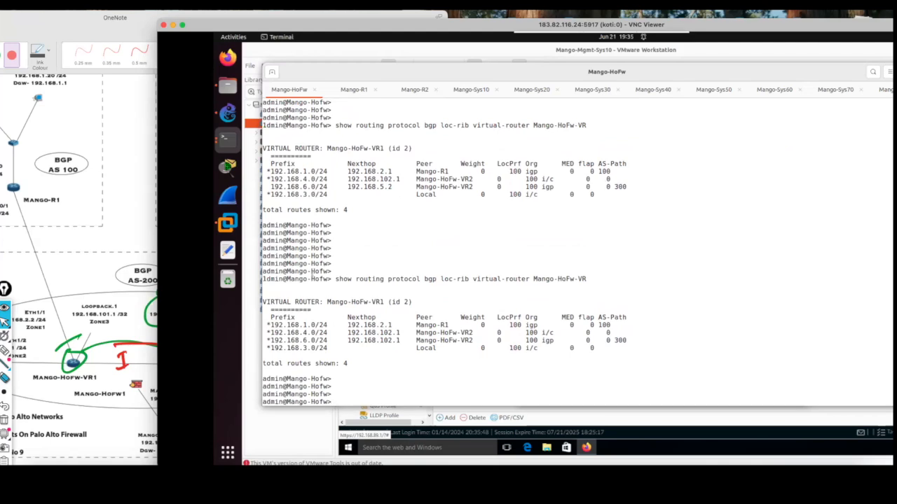
# Display the routing table of VR1 on Mango-HoFw with show routing route virtual-router Mango-HoFw-VR1.
pyautogui.moveTo(329, 340); pyautogui.dragTo(270, 340)
pyautogui.click(272, 340)
pyautogui.write('s')
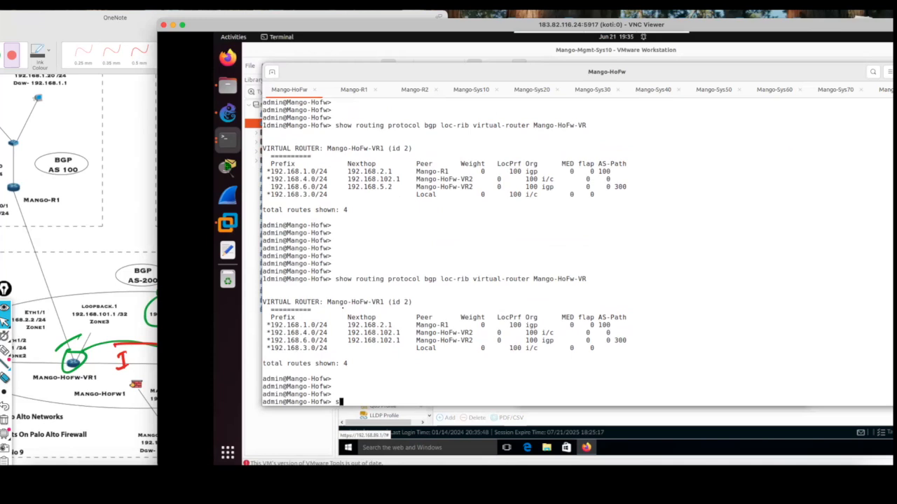
pyautogui.write('how rou')
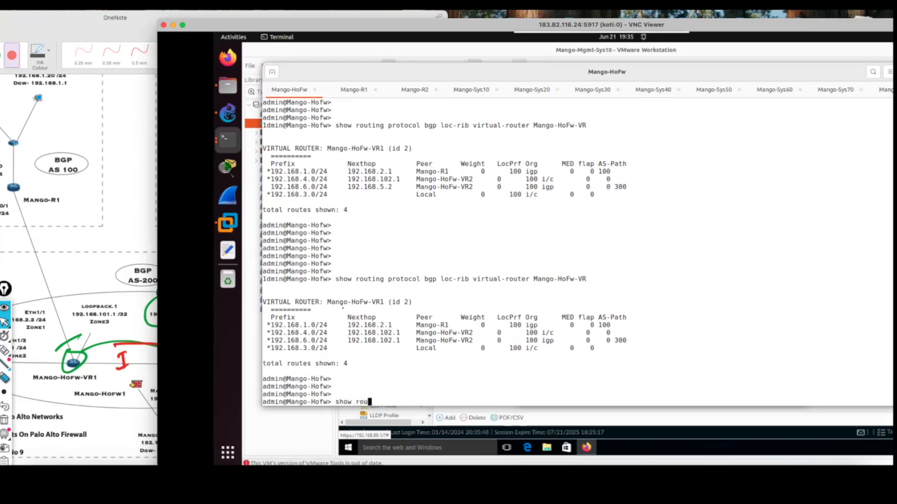
pyautogui.write('ting t')
pyautogui.press('BackSpace')
pyautogui.write('route ')
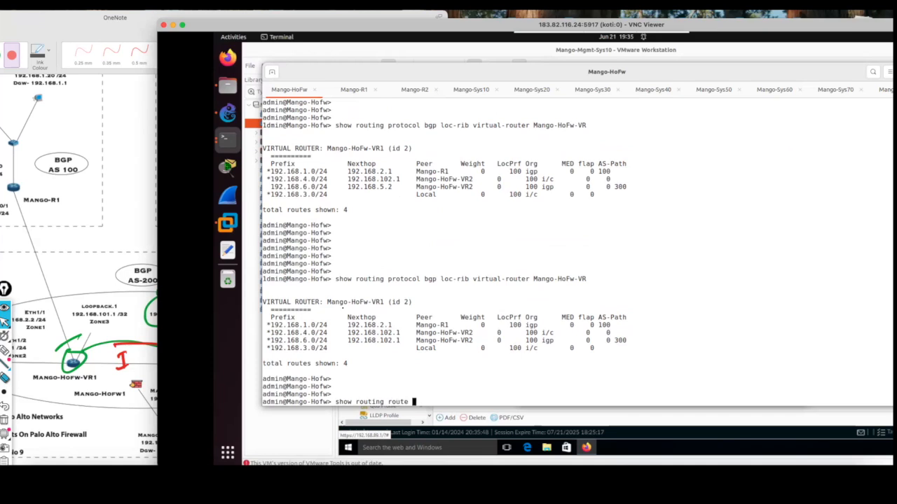
pyautogui.write('virtual-router Man')
pyautogui.press('Tab')
pyautogui.write('1')
pyautogui.press('Return')
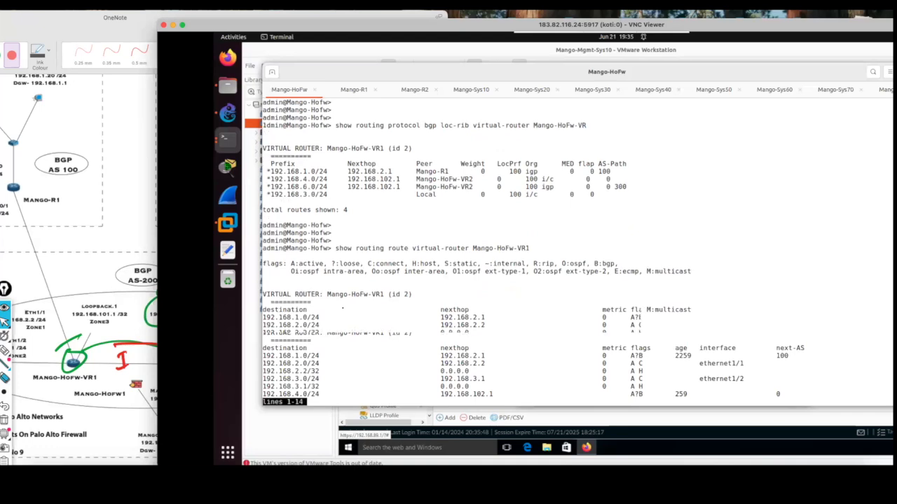
# Show the rest of VR1's routing table and highlight the 192.168.6.0/24 route and its next hop.
pyautogui.press('space')
pyautogui.moveTo(327, 363); pyautogui.dragTo(265, 363)
pyautogui.moveTo(496, 363); pyautogui.dragTo(420, 363)
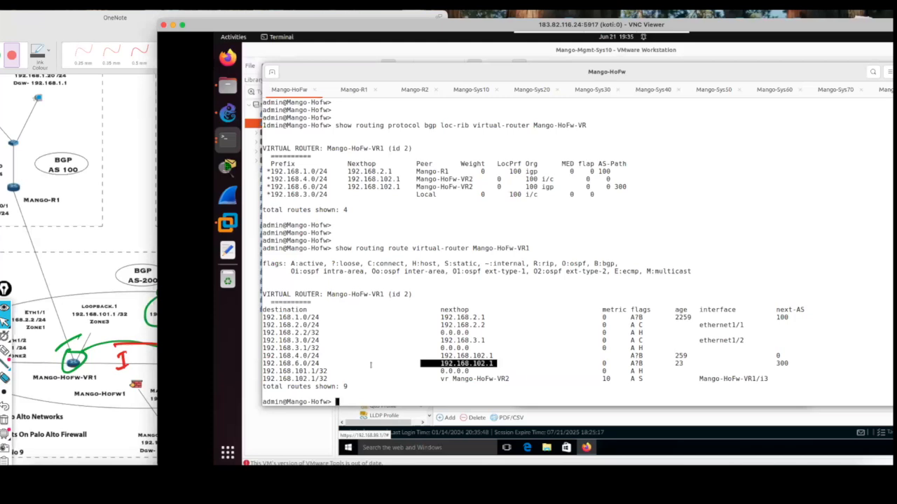
pyautogui.click(370, 365)
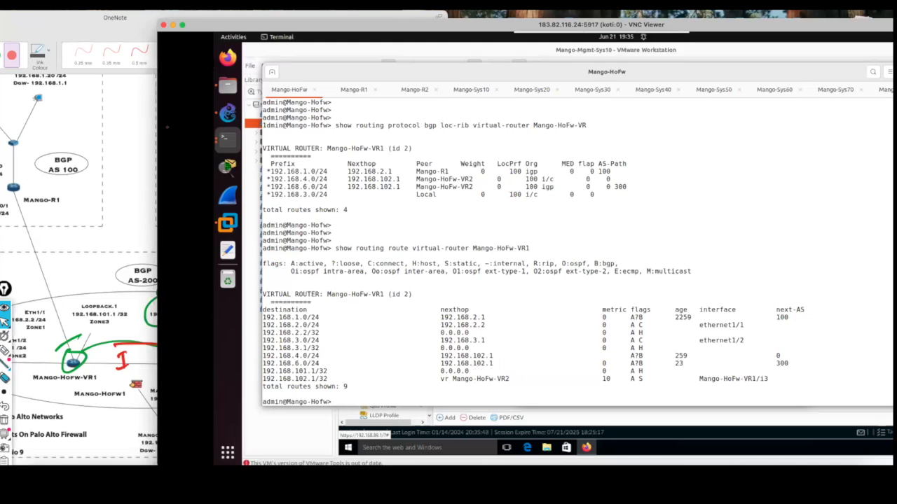
# Switch to the OneNote topology, move its window into view and draw a red line from Mango-HoFw-VR1 to a circled Mango-R1.
pyautogui.click(150, 129)
pyautogui.moveTo(199, 21); pyautogui.dragTo(394, 23)
pyautogui.moveTo(260, 338); pyautogui.dragTo(214, 225)
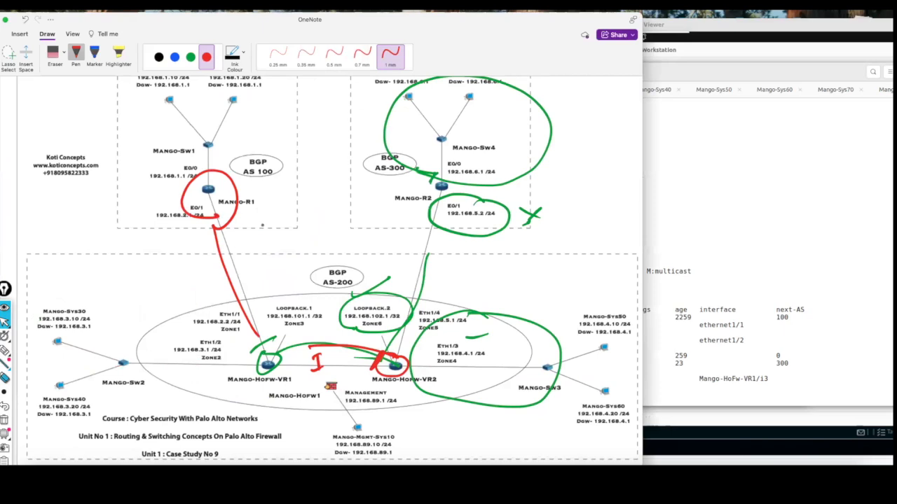
# Return to VNC Viewer and display Mango-R1's routing table with show ip route to check its BGP routes.
pyautogui.click(645, 196)
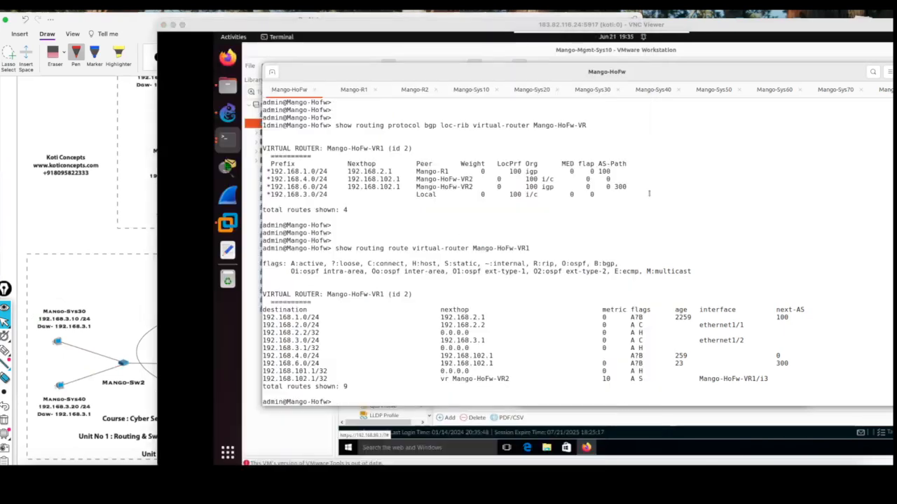
pyautogui.click(356, 90)
pyautogui.press('Up')
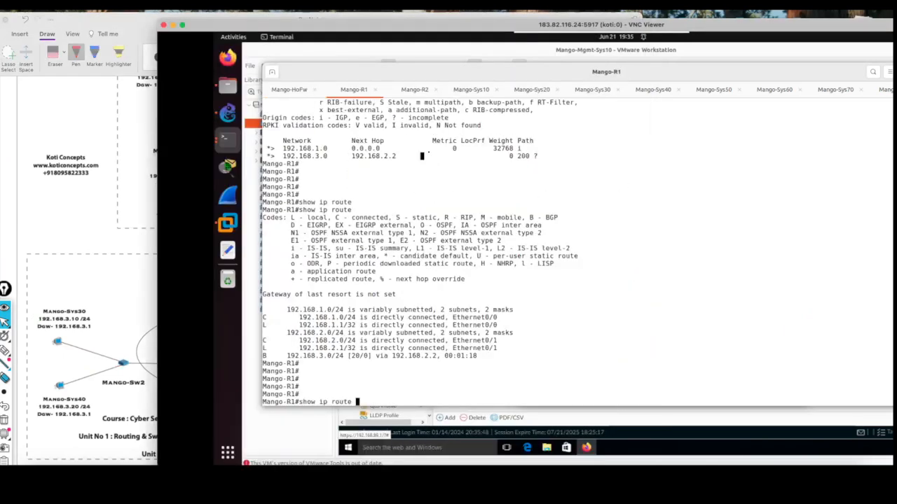
pyautogui.press('Return')
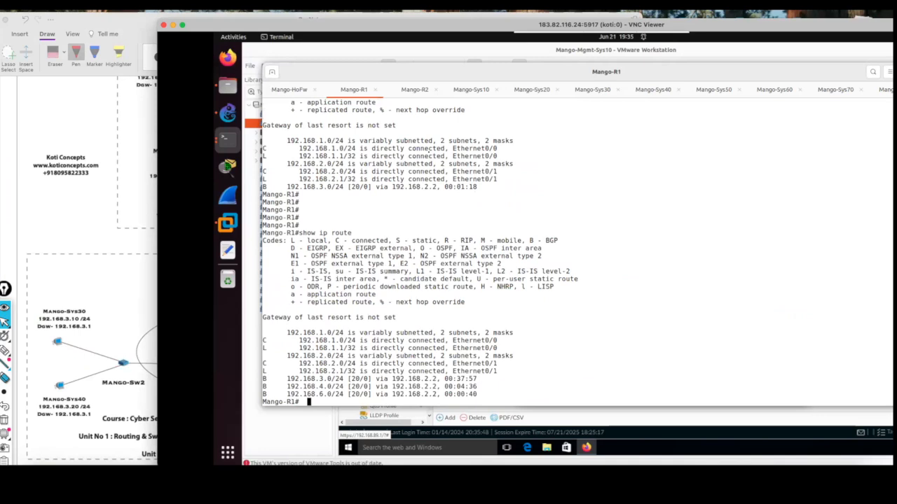